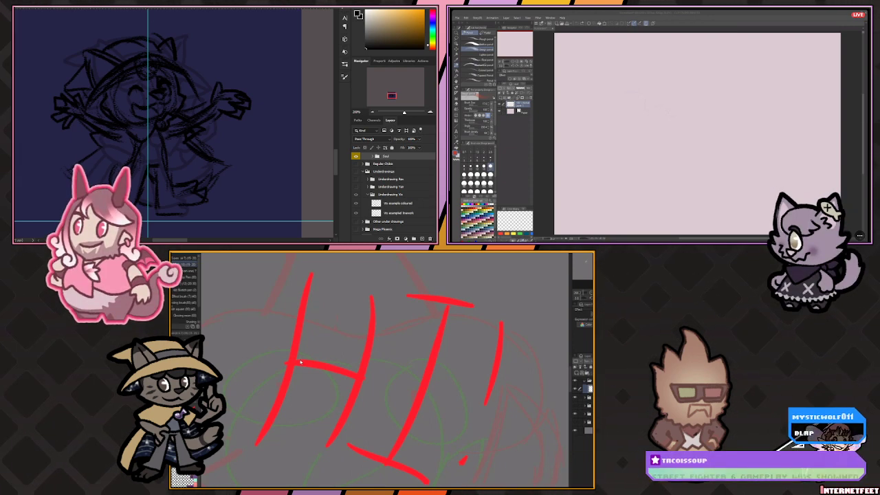
Toggle the red "HI!" lettering layer off and on to compare the face sketch with and without it.
{"action": "left_click", "coordinate": [576, 391]}
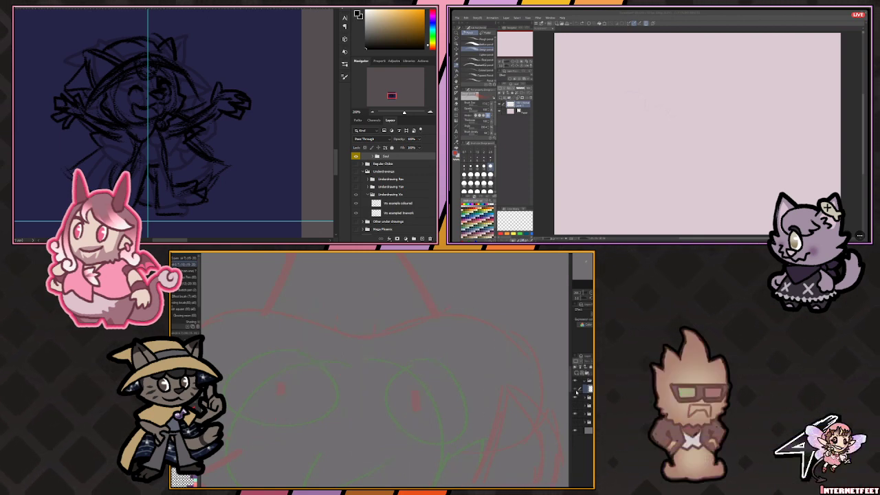
{"action": "left_click", "coordinate": [577, 390]}
{"action": "left_click", "coordinate": [576, 391]}
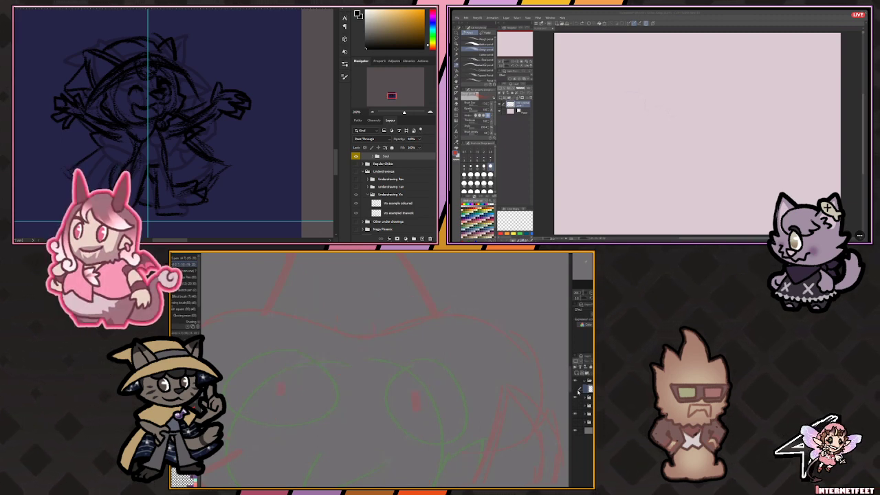
{"action": "left_click", "coordinate": [576, 390]}
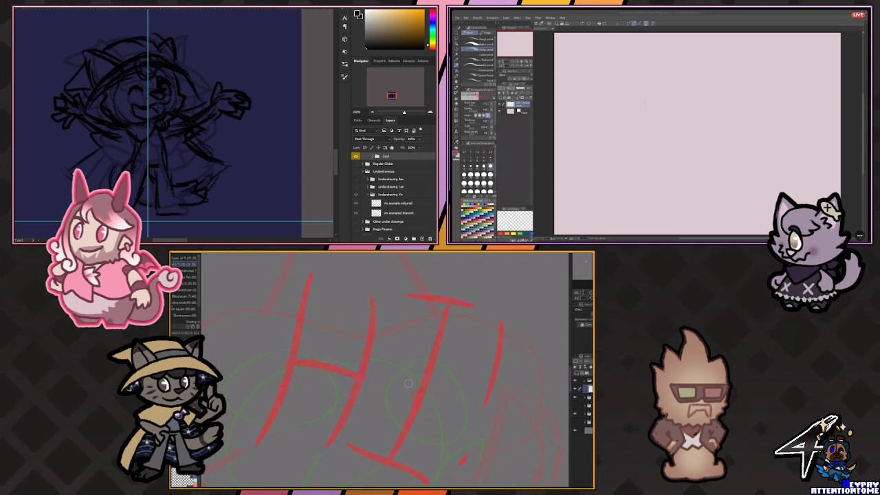
{"action": "scroll", "coordinate": [492, 399], "scroll_direction": "up", "scroll_amount": 3}
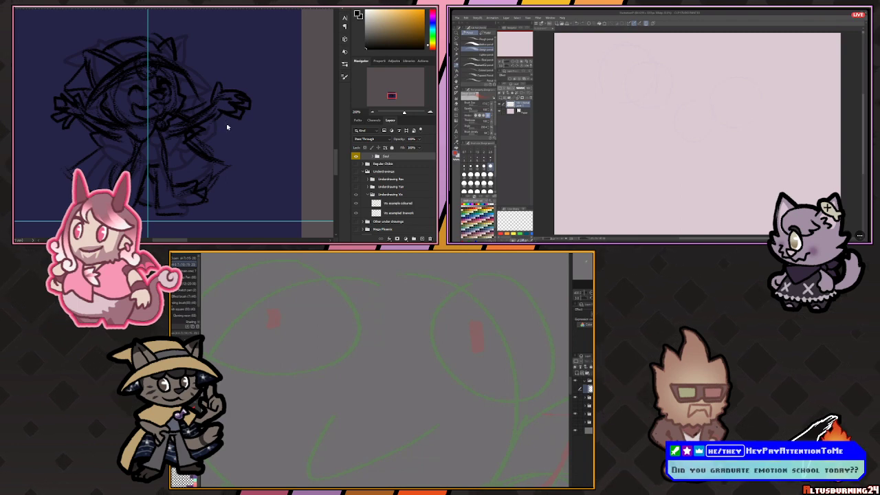
Expand the Soul layer group and select the topmost layer in its Soul Talking folder, with the empty area beside the sketch in view.
{"action": "scroll", "coordinate": [227, 126], "scroll_direction": "left", "scroll_amount": 3}
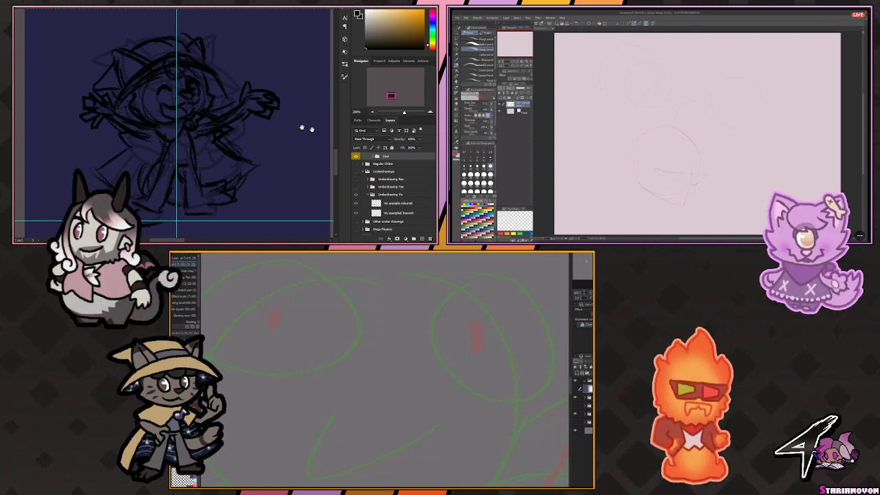
{"action": "left_click_drag", "start_coordinate": [306, 129], "coordinate": [137, 128]}
{"action": "left_click_drag", "start_coordinate": [266, 147], "coordinate": [245, 139]}
{"action": "left_click", "coordinate": [372, 157]}
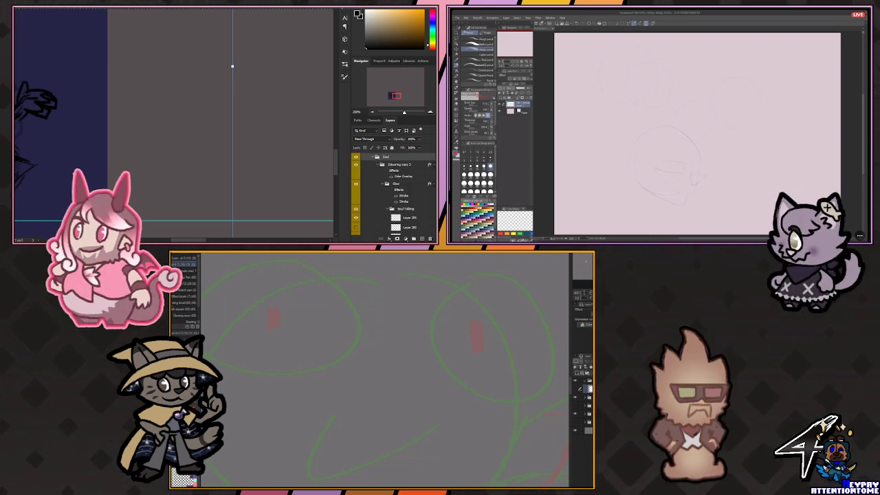
{"action": "scroll", "coordinate": [402, 195], "scroll_direction": "down", "scroll_amount": 2}
{"action": "scroll", "coordinate": [415, 186], "scroll_direction": "up", "scroll_amount": 1}
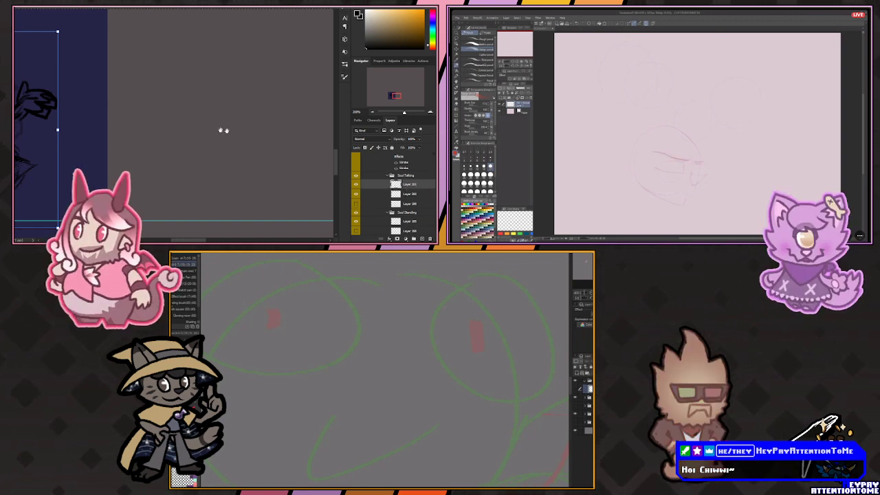
{"action": "left_click_drag", "start_coordinate": [224, 131], "coordinate": [182, 133]}
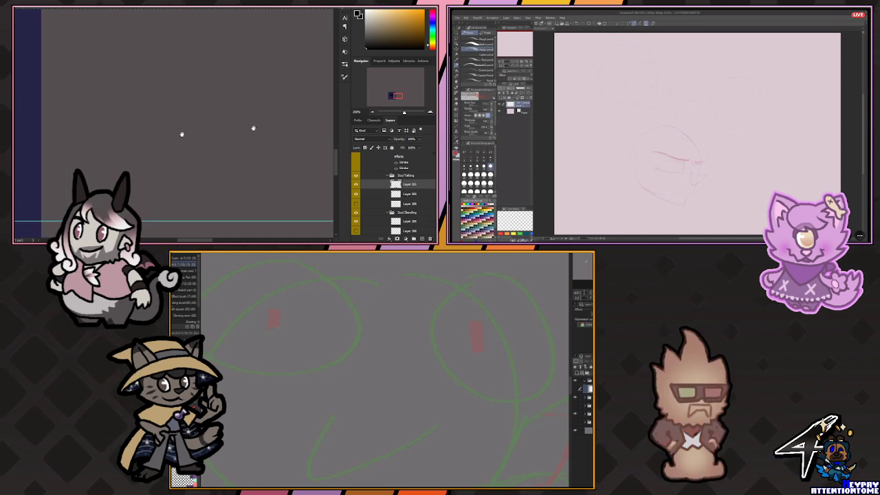
With the Kyle's Drawing Box - Happy HB brush, doodle a round head and a wide arched body outline beside the canvas.
{"action": "right_click", "coordinate": [337, 65]}
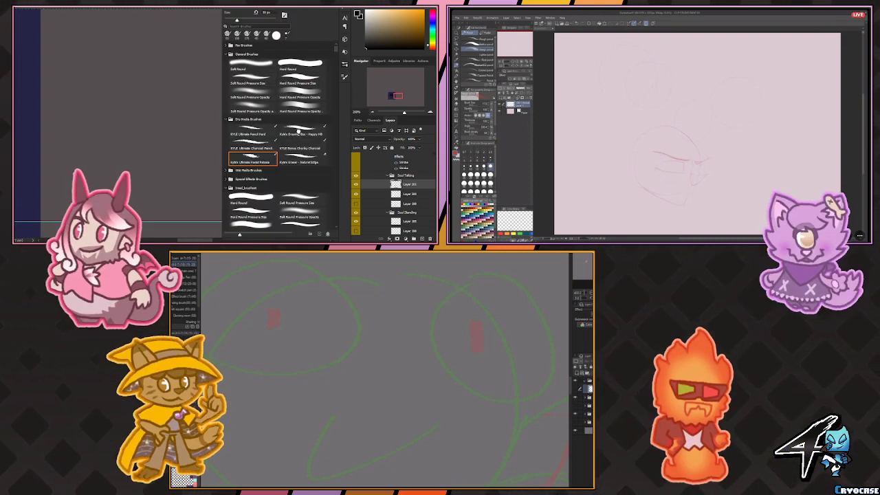
{"action": "double_click", "coordinate": [298, 130]}
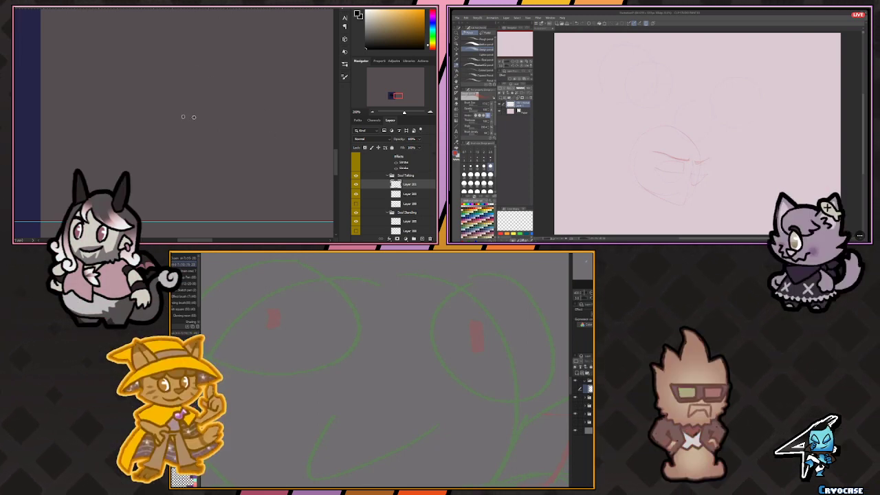
{"action": "left_click_drag", "start_coordinate": [191, 113], "coordinate": [201, 110]}
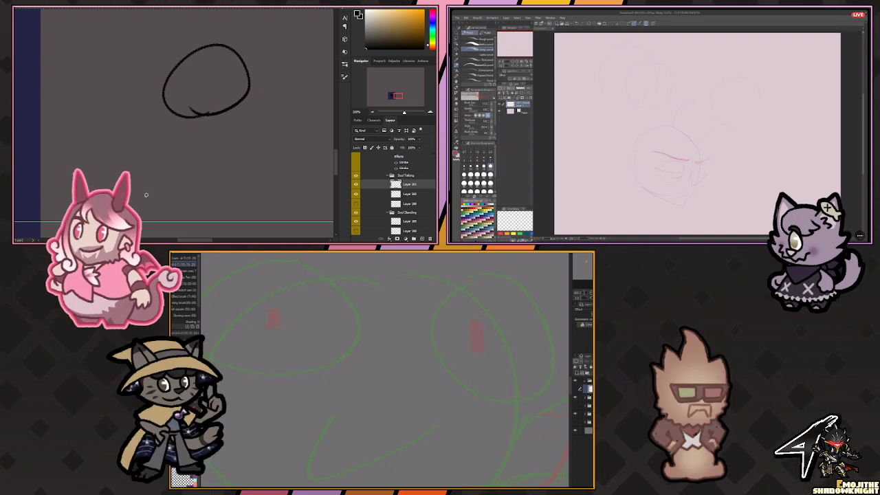
{"action": "left_click_drag", "start_coordinate": [143, 192], "coordinate": [133, 157]}
{"action": "left_click_drag", "start_coordinate": [172, 131], "coordinate": [133, 140]}
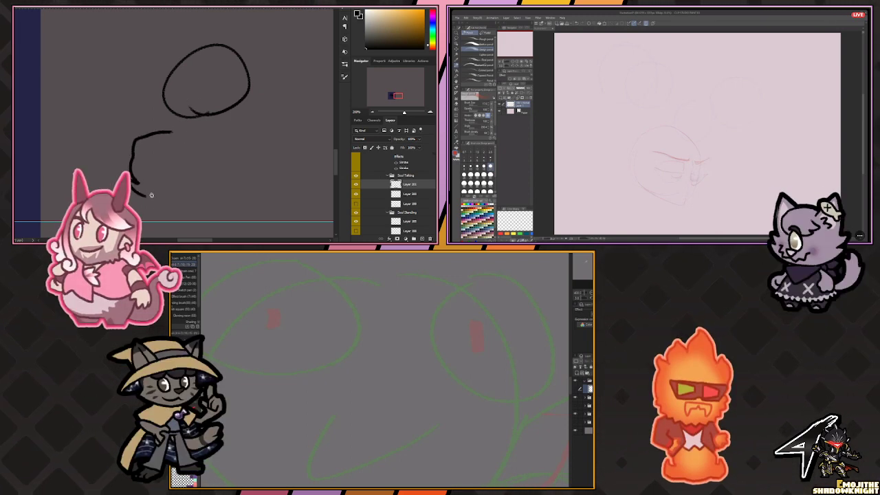
{"action": "mouse_move", "coordinate": [142, 193]}
{"action": "left_mouse_down"}
{"action": "mouse_move", "coordinate": [165, 194]}
{"action": "mouse_move", "coordinate": [167, 161]}
{"action": "mouse_move", "coordinate": [241, 152]}
{"action": "mouse_move", "coordinate": [255, 153]}
{"action": "mouse_move", "coordinate": [257, 170]}
{"action": "mouse_move", "coordinate": [255, 182]}
{"action": "mouse_move", "coordinate": [244, 178]}
{"action": "mouse_move", "coordinate": [246, 194]}
{"action": "mouse_move", "coordinate": [291, 190]}
{"action": "mouse_move", "coordinate": [280, 125]}
{"action": "left_mouse_up"}
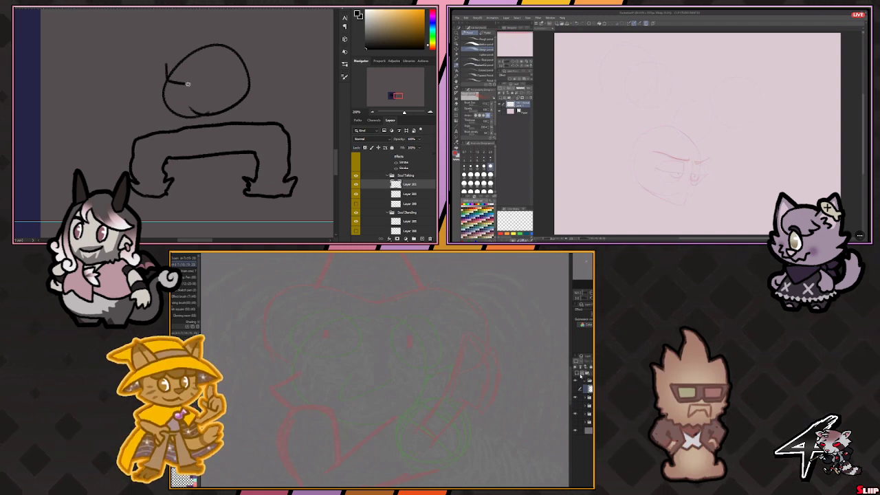
Add angular glasses, a bow-like collar, shoulders and spiky flame hair to the doodled figure.
{"action": "left_click_drag", "start_coordinate": [187, 84], "coordinate": [229, 62]}
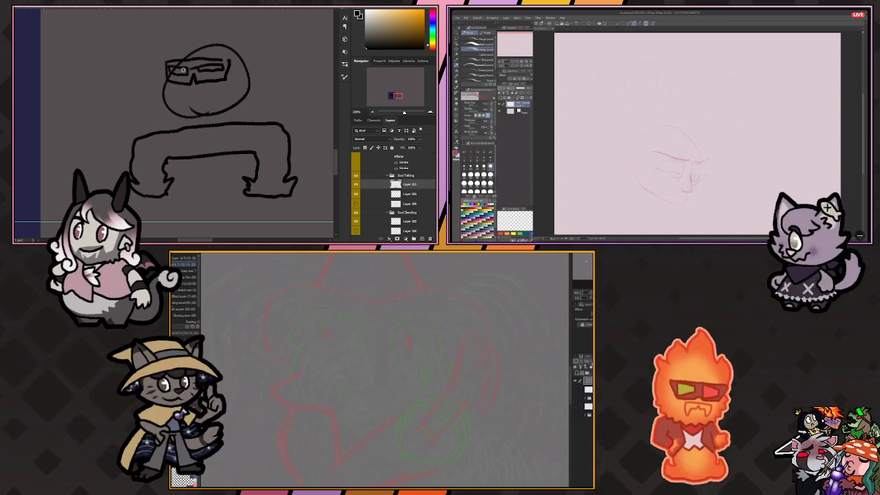
{"action": "left_click_drag", "start_coordinate": [207, 131], "coordinate": [232, 137]}
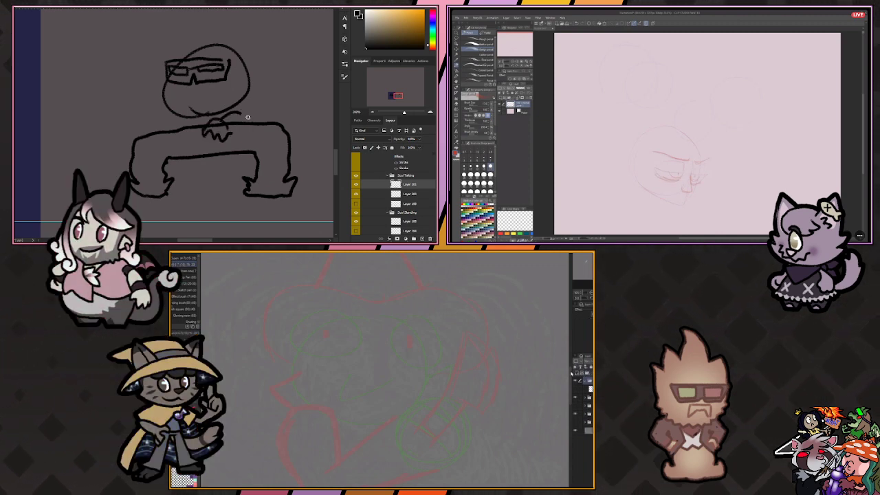
{"action": "left_click_drag", "start_coordinate": [244, 93], "coordinate": [268, 118]}
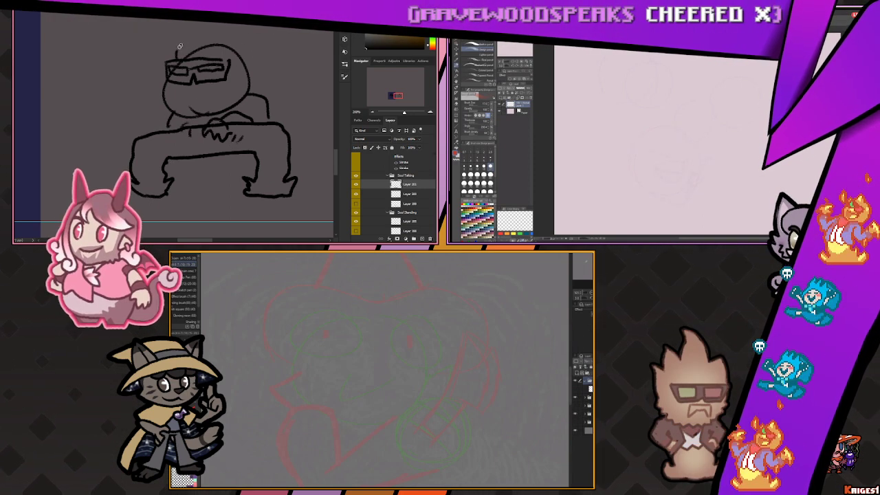
{"action": "left_click_drag", "start_coordinate": [178, 49], "coordinate": [205, 27]}
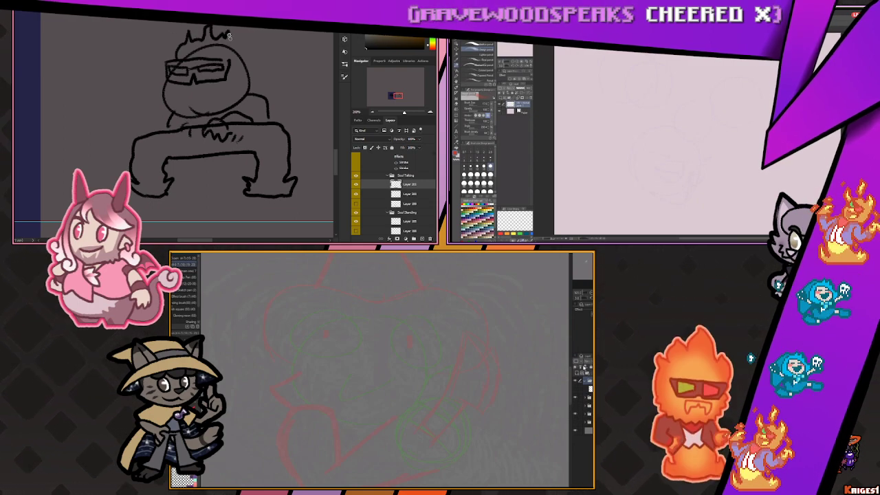
{"action": "mouse_move", "coordinate": [175, 55]}
{"action": "left_mouse_down"}
{"action": "mouse_move", "coordinate": [210, 28]}
{"action": "mouse_move", "coordinate": [255, 68]}
{"action": "left_mouse_up"}
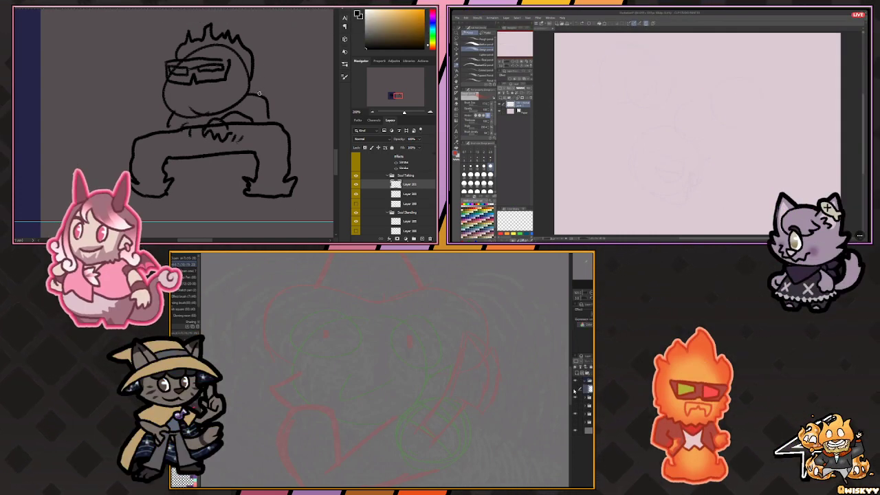
Erase the doodled figure with a much larger eraser and return to the character sketch.
{"action": "key", "text": "bracketright"}
{"action": "key", "text": "bracketright"}
{"action": "key", "text": "bracketright"}
{"action": "key", "text": "bracketright"}
{"action": "key", "text": "bracketright"}
{"action": "key", "text": "bracketright"}
{"action": "mouse_move", "coordinate": [224, 102]}
{"action": "left_mouse_down"}
{"action": "mouse_move", "coordinate": [198, 137]}
{"action": "mouse_move", "coordinate": [222, 135]}
{"action": "left_mouse_up"}
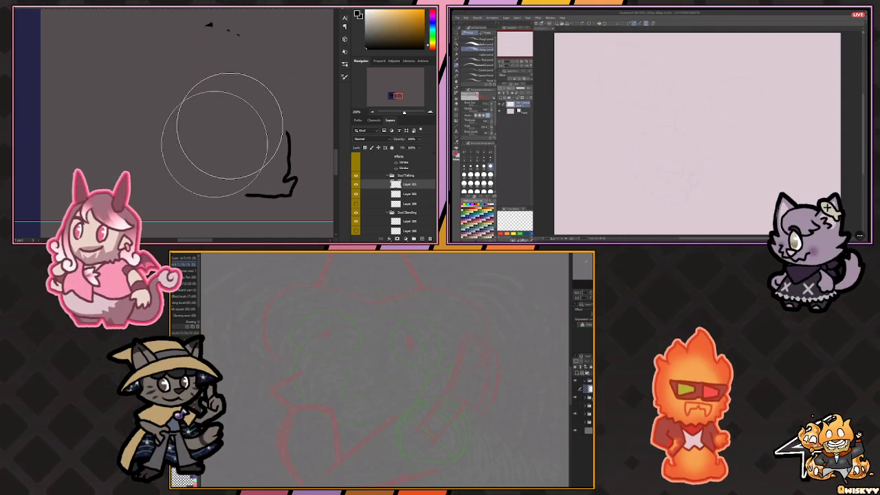
{"action": "scroll", "coordinate": [169, 110], "scroll_direction": "left", "scroll_amount": 5}
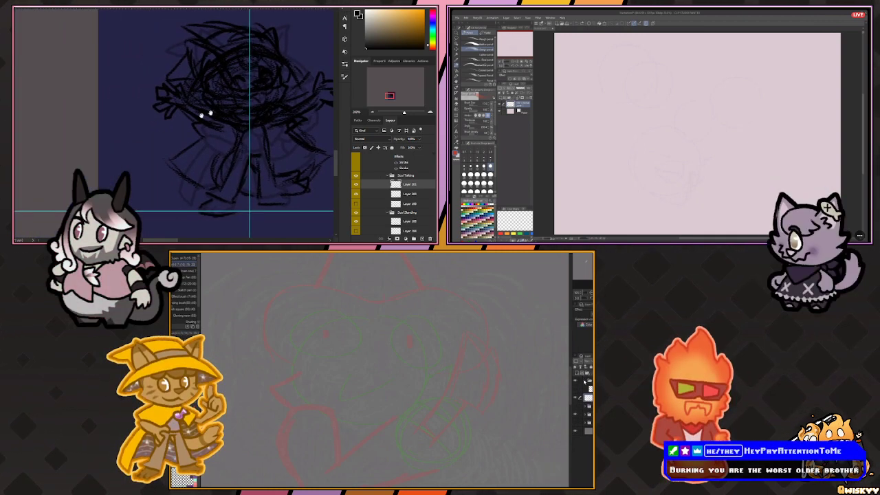
Hide the second layer in the Soul Talking folder and the whole Soul Blending folder.
{"action": "left_click", "coordinate": [357, 194]}
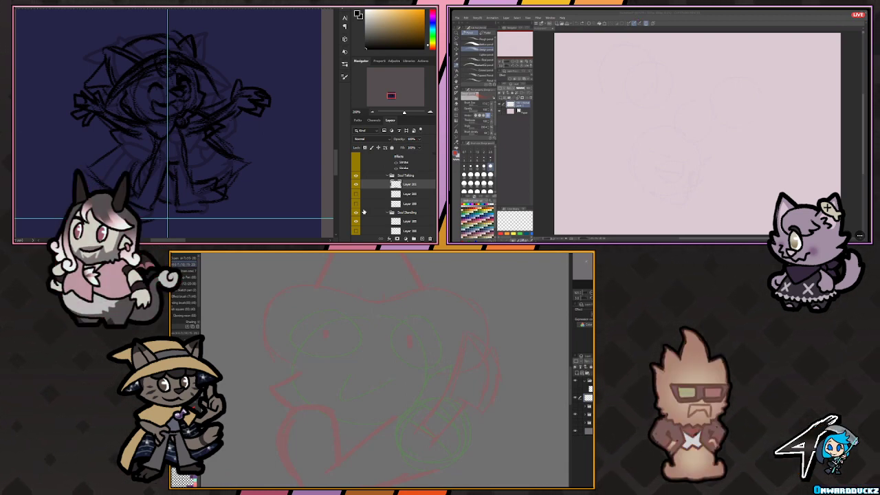
{"action": "scroll", "coordinate": [378, 198], "scroll_direction": "down", "scroll_amount": 2}
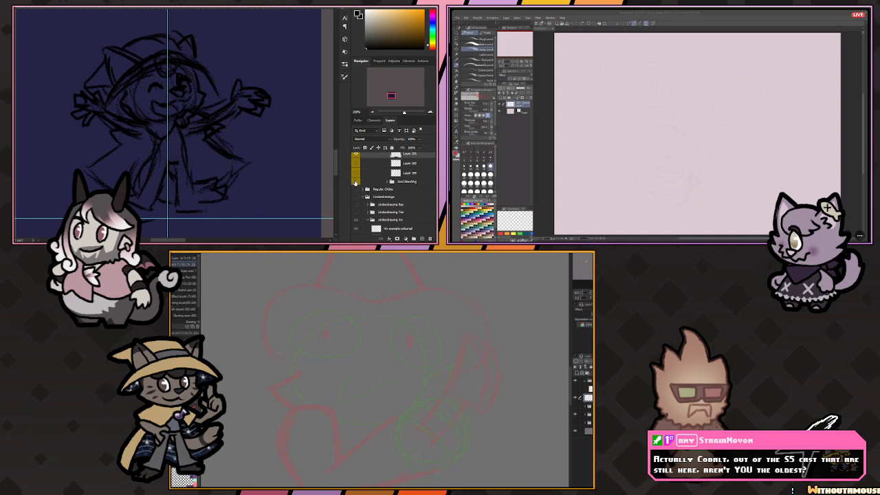
{"action": "left_click_drag", "start_coordinate": [249, 159], "coordinate": [236, 159]}
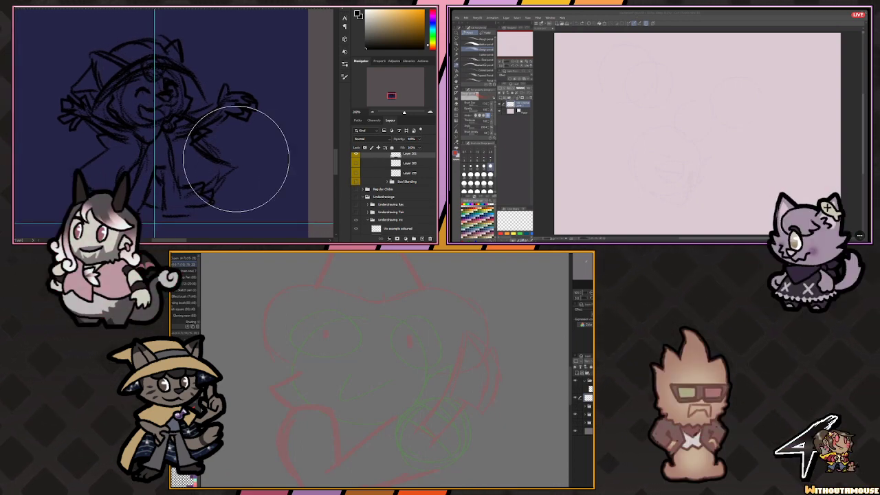
{"action": "left_click_drag", "start_coordinate": [235, 158], "coordinate": [302, 159]}
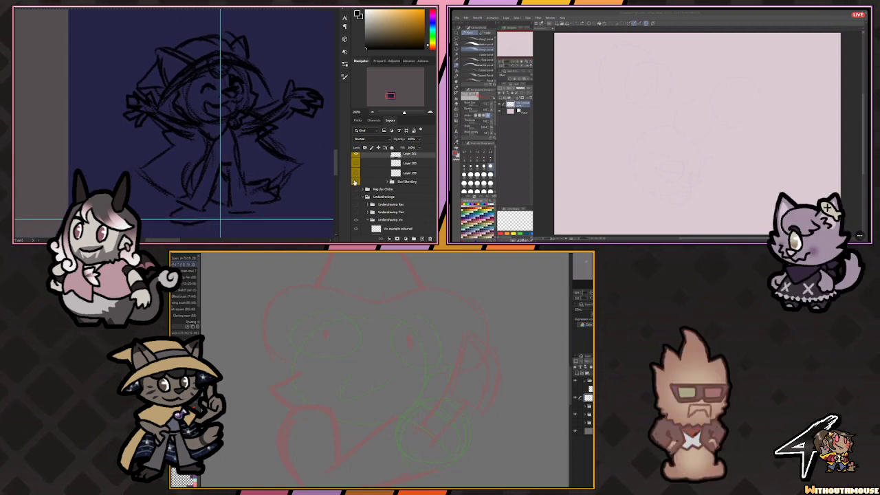
Show the Soul Blending folder with its line, starry detail and base colour layers so the coloured character displays.
{"action": "left_click", "coordinate": [390, 181]}
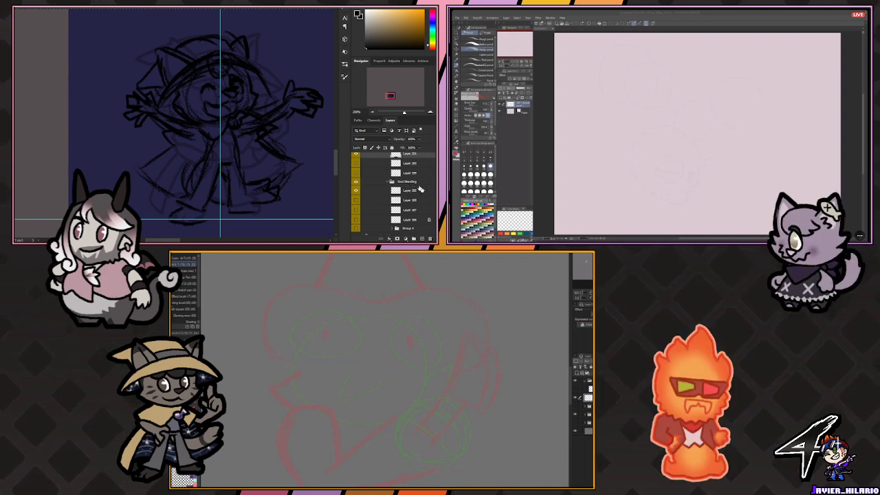
{"action": "left_click", "coordinate": [404, 180]}
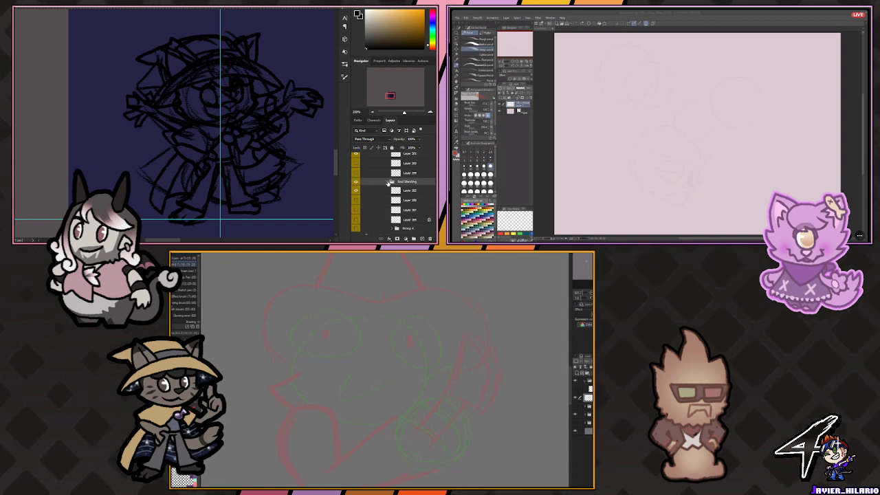
{"action": "left_click", "coordinate": [355, 200]}
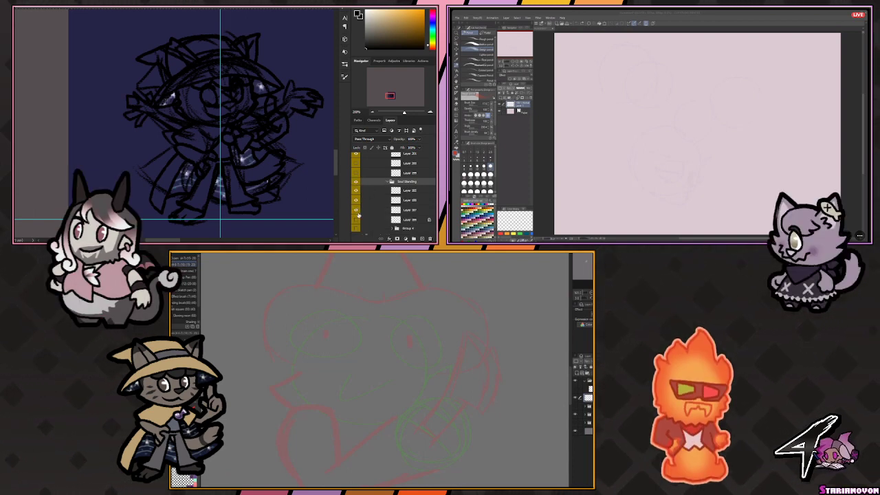
{"action": "left_click", "coordinate": [355, 219]}
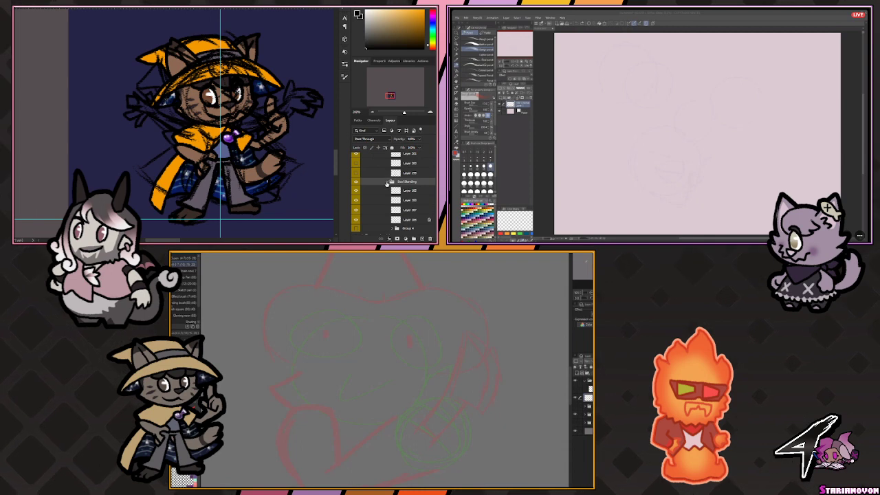
Merge a copy of the Soul Blending folder into one layer, shrink it beside the sketch as a reference, and hide the original folder.
{"action": "left_click", "coordinate": [388, 182]}
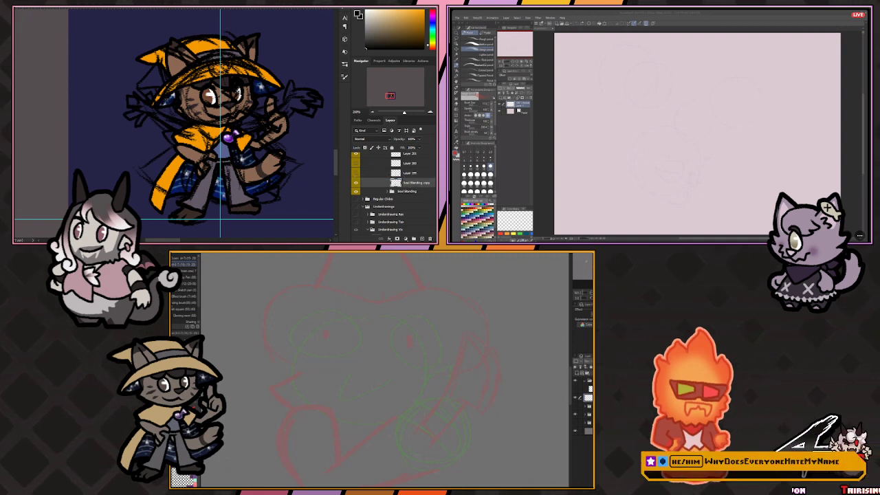
{"action": "left_click_drag", "start_coordinate": [167, 138], "coordinate": [42, 126]}
{"action": "left_click_drag", "start_coordinate": [163, 215], "coordinate": [74, 128]}
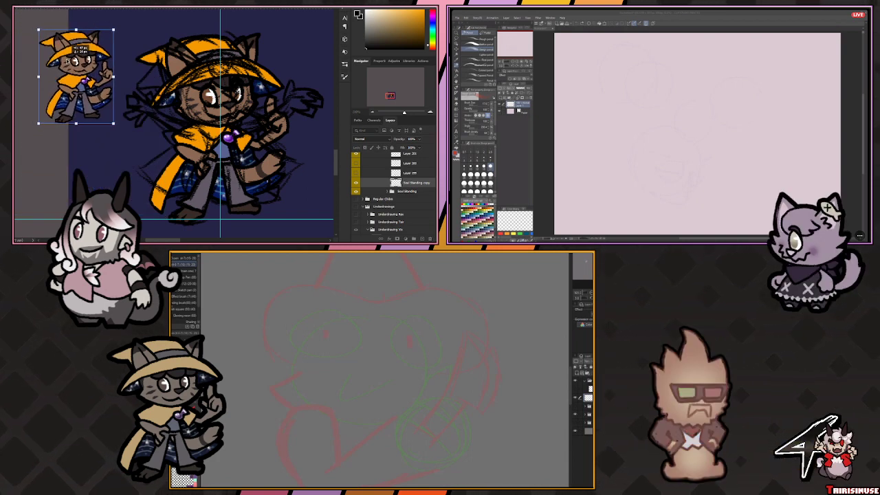
{"action": "mouse_move", "coordinate": [180, 126]}
{"action": "left_mouse_down"}
{"action": "mouse_move", "coordinate": [138, 120]}
{"action": "mouse_move", "coordinate": [159, 129]}
{"action": "left_mouse_up"}
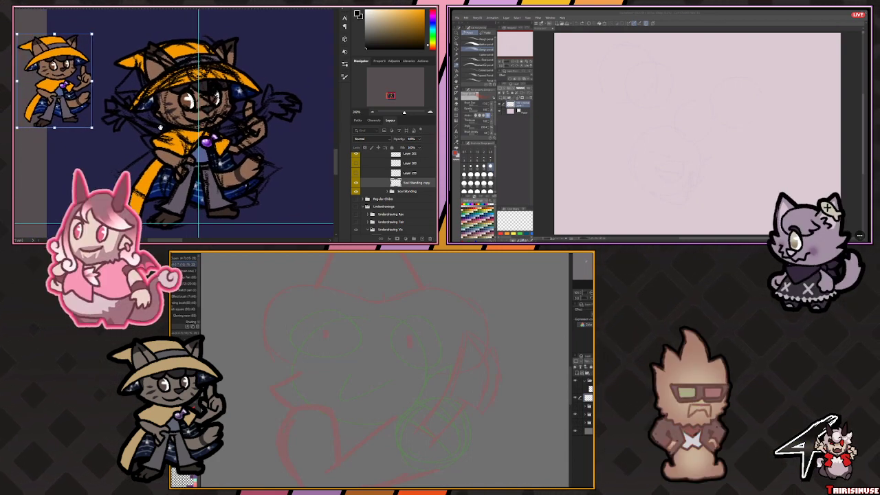
{"action": "scroll", "coordinate": [396, 183], "scroll_direction": "up", "scroll_amount": 2}
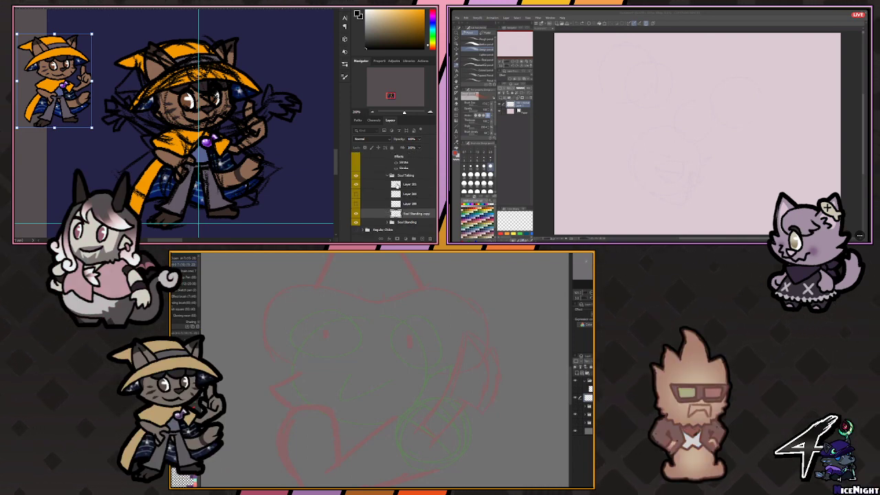
{"action": "left_click", "coordinate": [355, 223]}
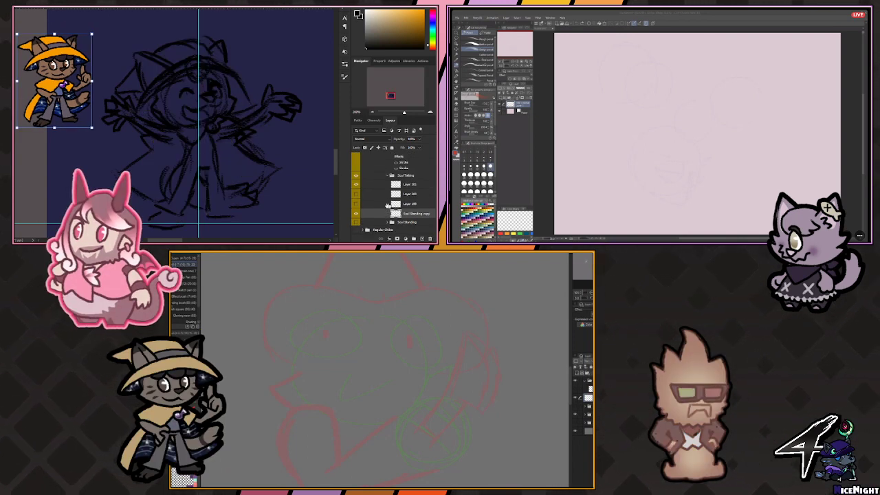
Lower the opacity of the outstretched-arms sketch layer and add a new layer above it.
{"action": "left_click_drag", "start_coordinate": [266, 156], "coordinate": [275, 154]}
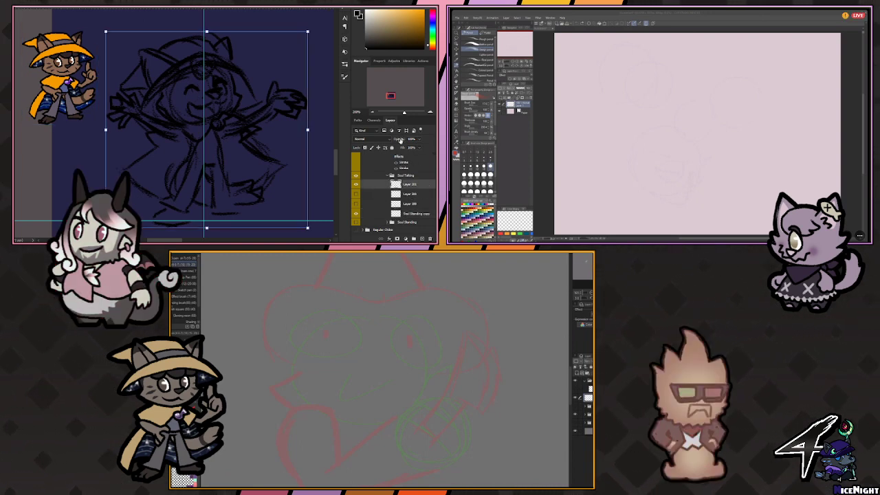
{"action": "left_click_drag", "start_coordinate": [401, 140], "coordinate": [388, 140]}
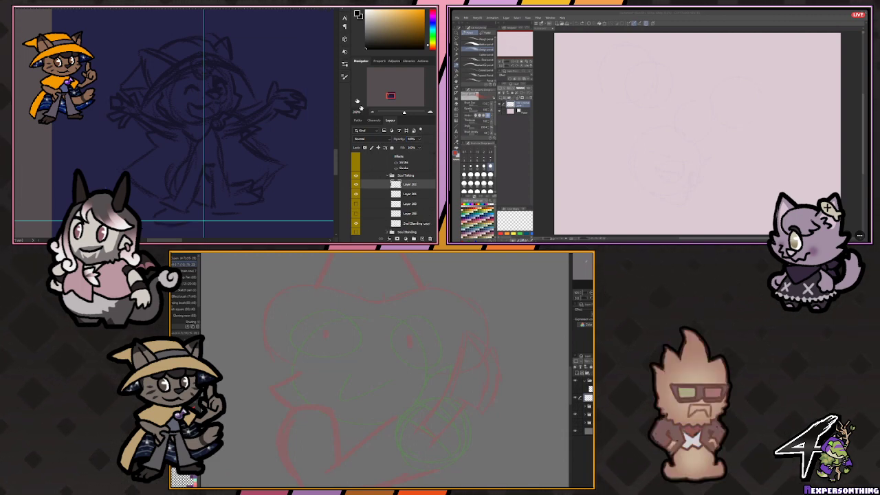
Pick a brush from the brush presets for redrawing the cat over its dimmed sketch.
{"action": "right_click", "coordinate": [300, 95]}
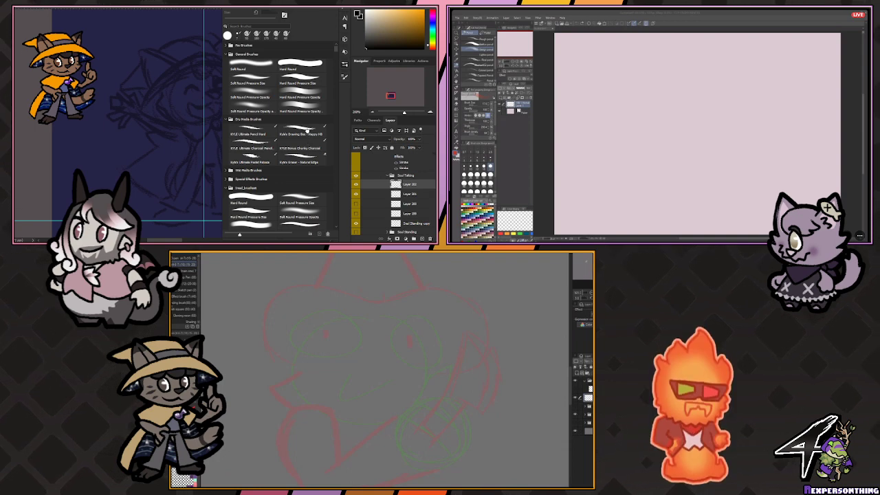
{"action": "left_click", "coordinate": [342, 65]}
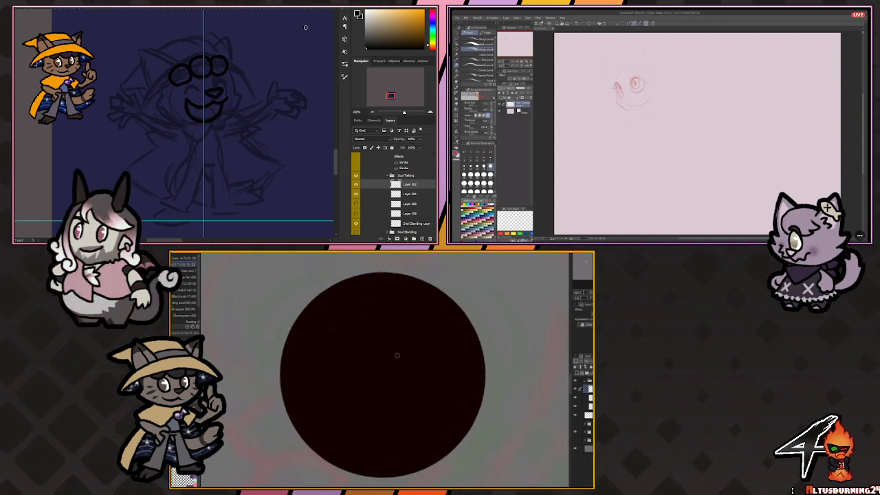
On the grey canvas, draw curved orange centre guidelines lengthwise and crosswise over the dark head circle.
{"action": "left_click_drag", "start_coordinate": [296, 275], "coordinate": [406, 376]}
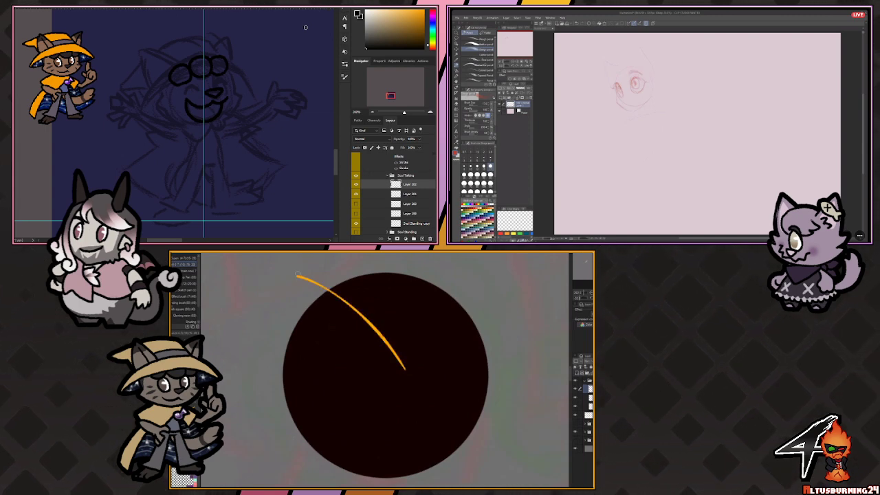
{"action": "left_click_drag", "start_coordinate": [329, 293], "coordinate": [420, 401]}
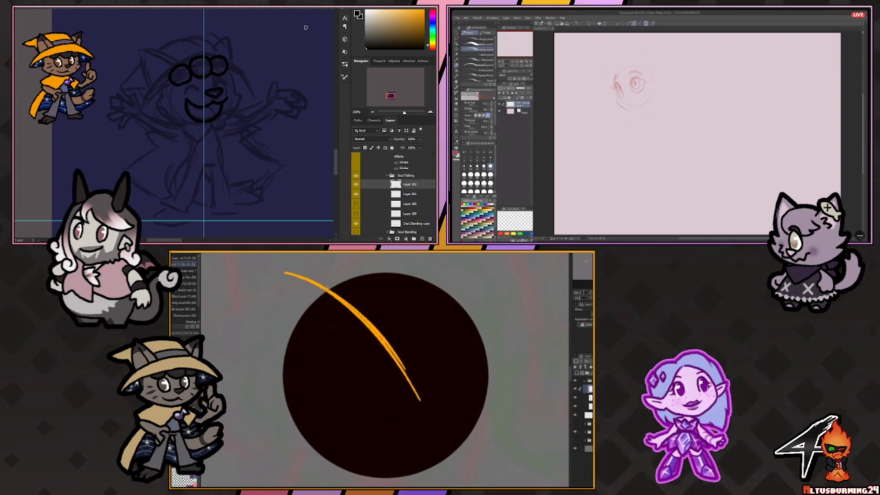
{"action": "key", "text": "ctrl+z"}
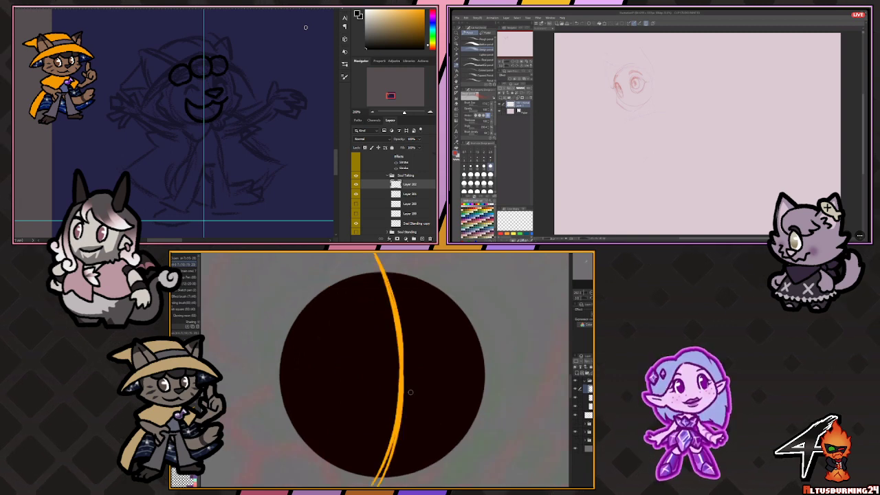
{"action": "mouse_move", "coordinate": [263, 337]}
{"action": "left_mouse_down"}
{"action": "mouse_move", "coordinate": [404, 345]}
{"action": "mouse_move", "coordinate": [458, 372]}
{"action": "mouse_move", "coordinate": [508, 412]}
{"action": "left_mouse_up"}
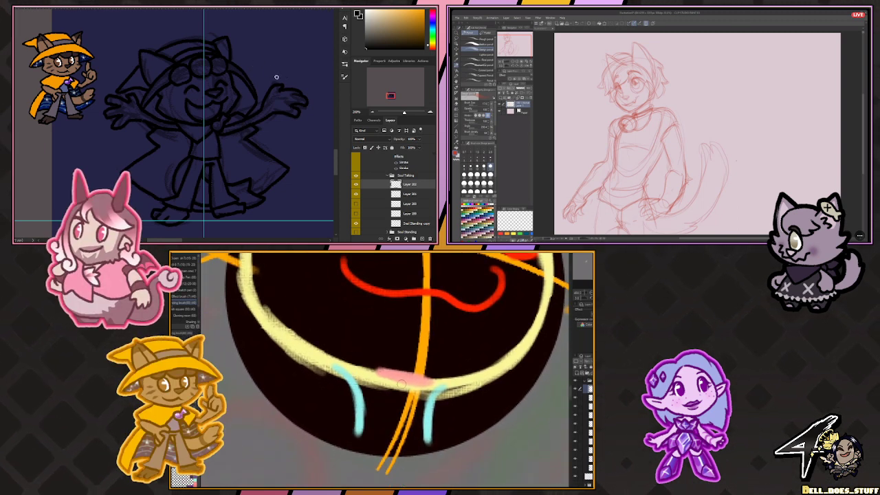
Doodle an oval holding a small shouting figure between two ADOBE words in the empty area beside the cat artwork.
{"action": "left_click_drag", "start_coordinate": [304, 79], "coordinate": [183, 78]}
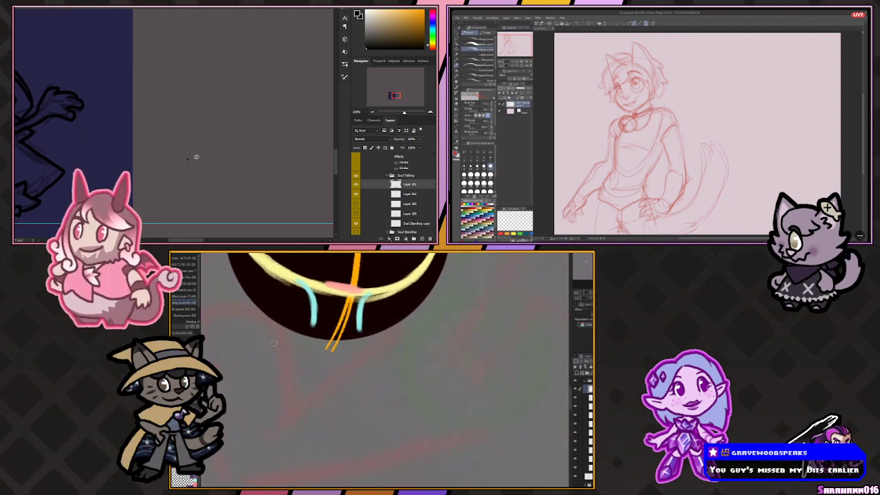
{"action": "left_click_drag", "start_coordinate": [187, 158], "coordinate": [278, 137]}
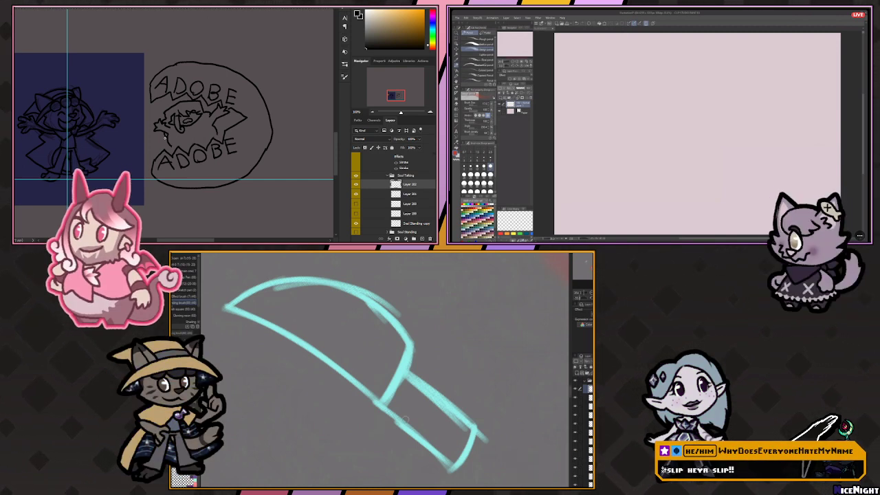
On the grey canvas, retrace the long straight edge of the cyan knife blade with a heavier stroke.
{"action": "key", "text": "asciicircum"}
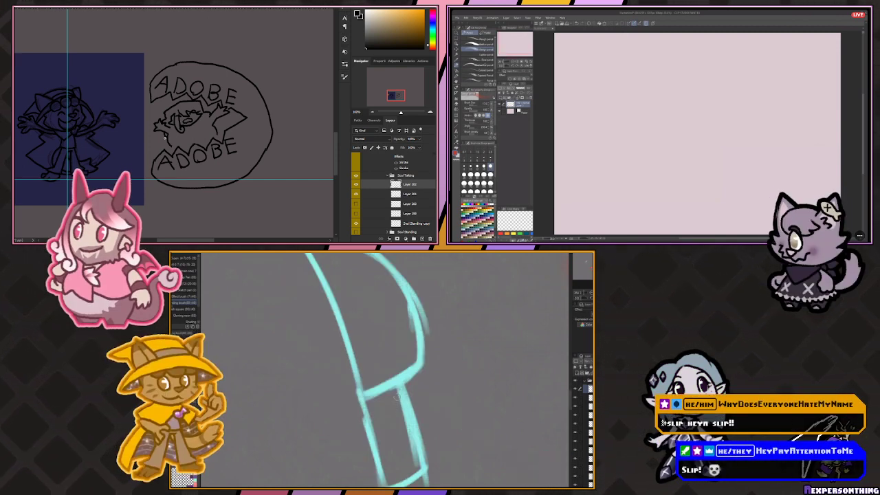
{"action": "key", "text": "asciicircum"}
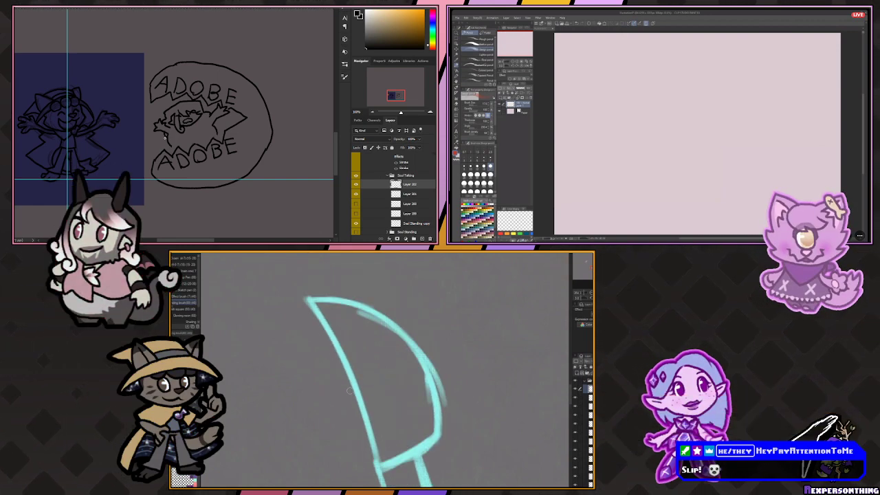
{"action": "key", "text": "asciicircum"}
{"action": "key", "text": "asciicircum"}
{"action": "key", "text": "asciicircum"}
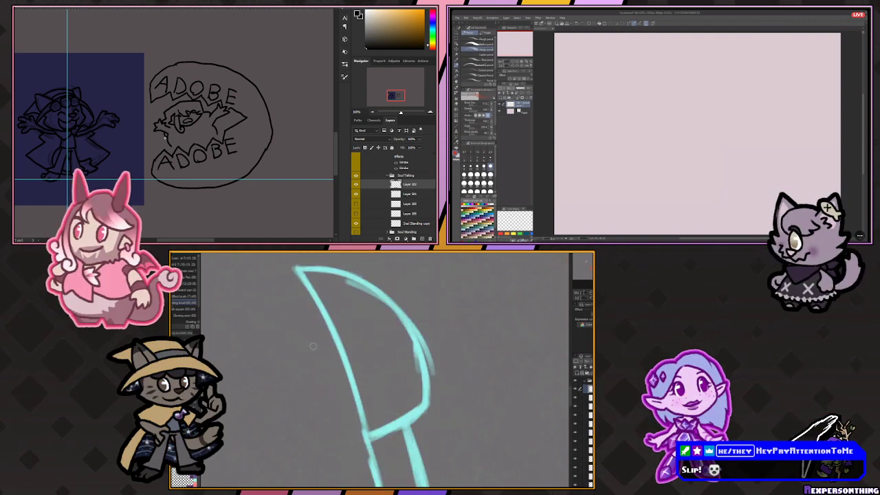
{"action": "key", "text": "asciicircum"}
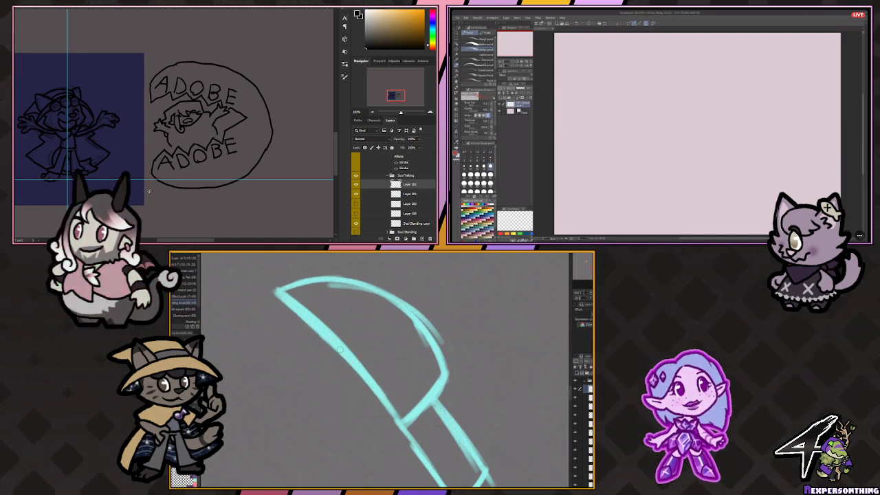
{"action": "left_click_drag", "start_coordinate": [383, 397], "coordinate": [281, 316]}
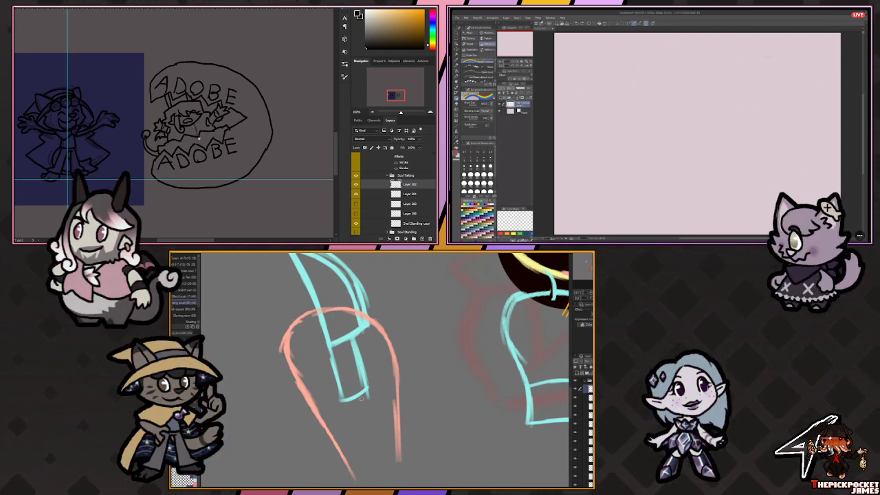
{"action": "scroll", "coordinate": [361, 399], "scroll_direction": "up", "scroll_amount": 3}
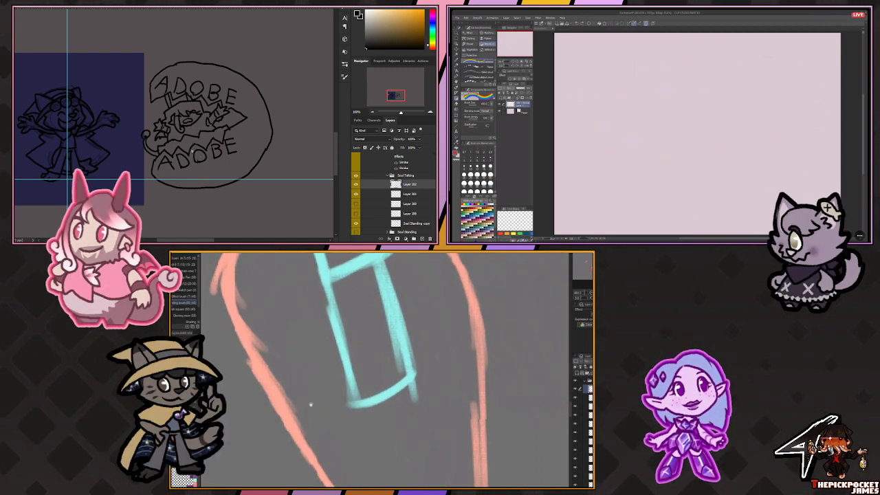
{"action": "scroll", "coordinate": [311, 404], "scroll_direction": "up", "scroll_amount": 2}
{"action": "scroll", "coordinate": [377, 417], "scroll_direction": "up", "scroll_amount": 2}
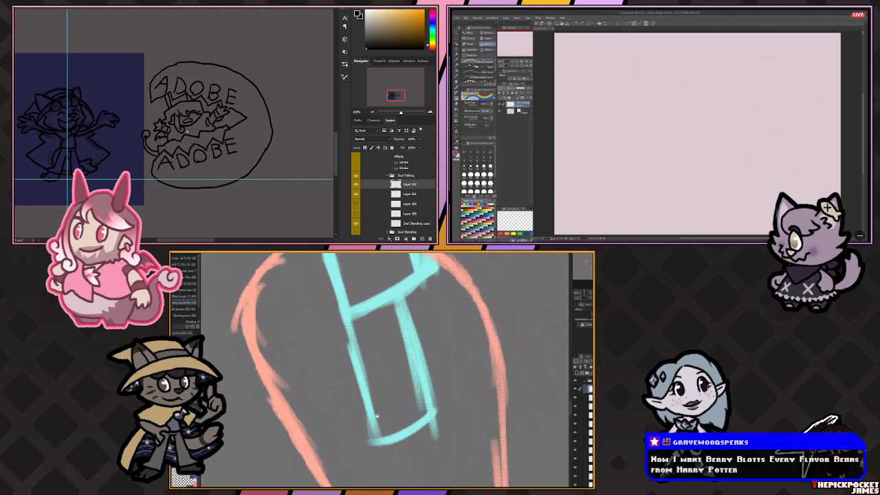
{"action": "mouse_move", "coordinate": [376, 417]}
{"action": "left_mouse_down"}
{"action": "mouse_move", "coordinate": [330, 372]}
{"action": "mouse_move", "coordinate": [337, 305]}
{"action": "mouse_move", "coordinate": [318, 418]}
{"action": "left_mouse_up"}
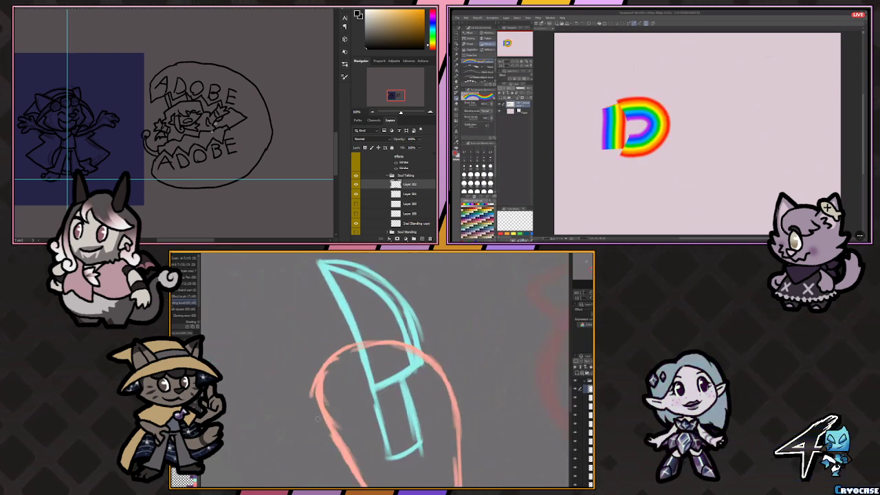
Handwrite "nom" captions below and above the ADOBE oval doodle.
{"action": "left_click_drag", "start_coordinate": [165, 201], "coordinate": [180, 202]}
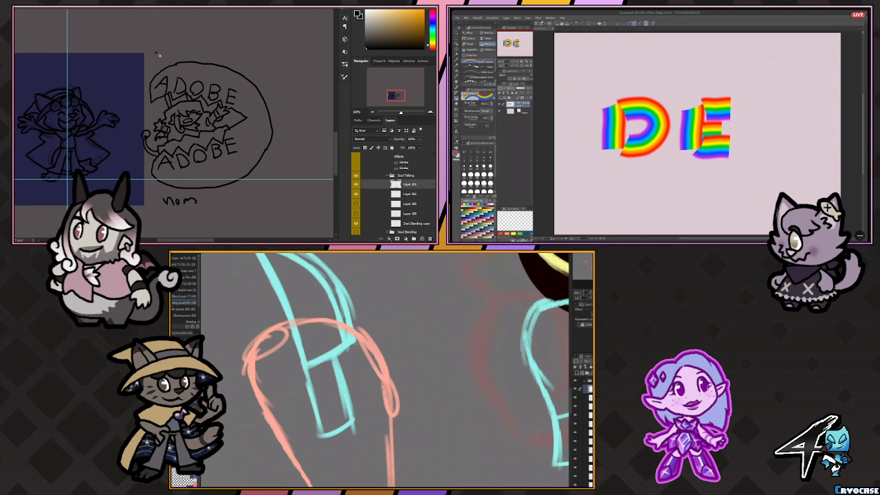
{"action": "left_click_drag", "start_coordinate": [156, 55], "coordinate": [189, 49]}
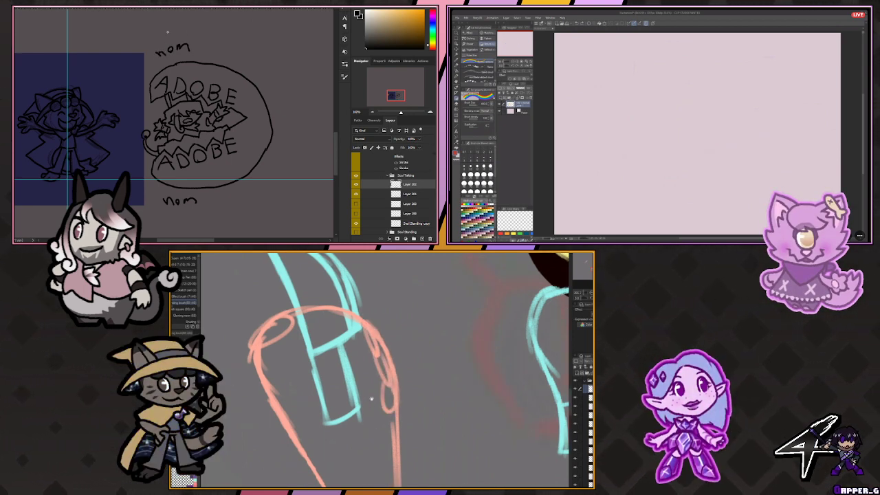
{"action": "mouse_move", "coordinate": [174, 51]}
{"action": "left_mouse_down"}
{"action": "mouse_move", "coordinate": [162, 57]}
{"action": "mouse_move", "coordinate": [185, 50]}
{"action": "left_mouse_up"}
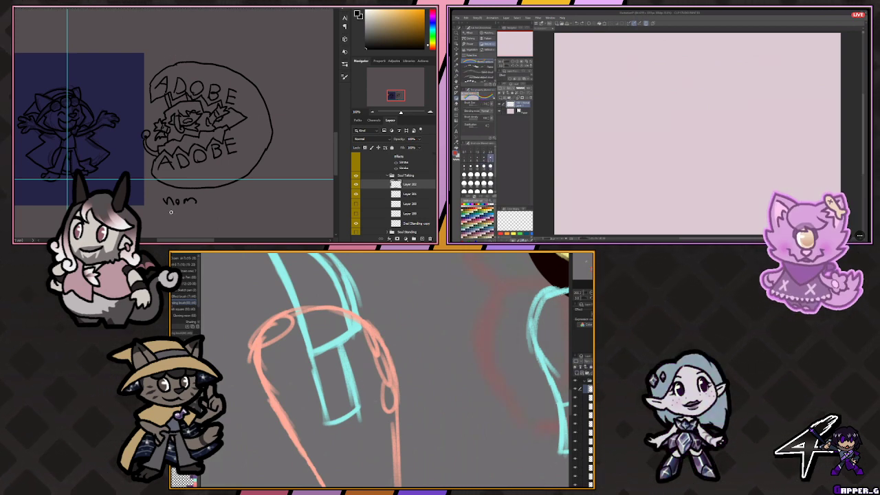
{"action": "left_click_drag", "start_coordinate": [171, 206], "coordinate": [199, 202]}
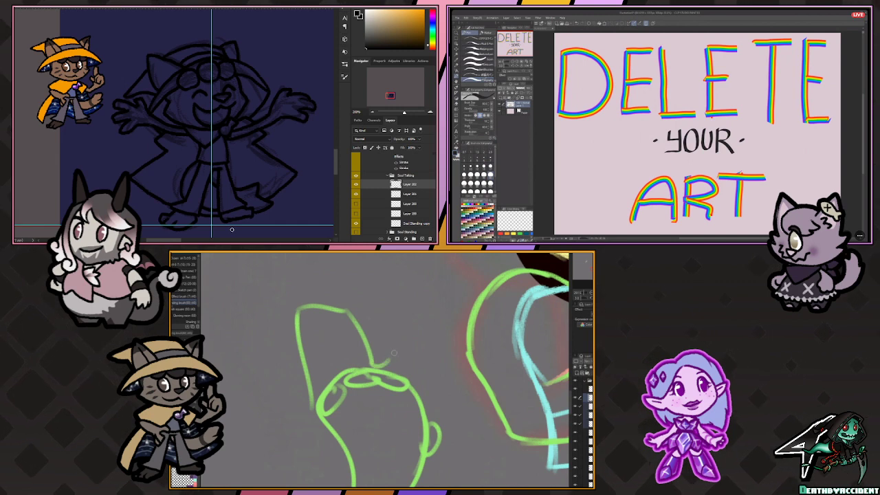
On the grey canvas, try adding angular green extensions above and beside the rounded hand outline.
{"action": "left_click_drag", "start_coordinate": [420, 313], "coordinate": [437, 334]}
{"action": "mouse_move", "coordinate": [421, 365]}
{"action": "left_mouse_down"}
{"action": "mouse_move", "coordinate": [416, 380]}
{"action": "mouse_move", "coordinate": [433, 413]}
{"action": "left_mouse_up"}
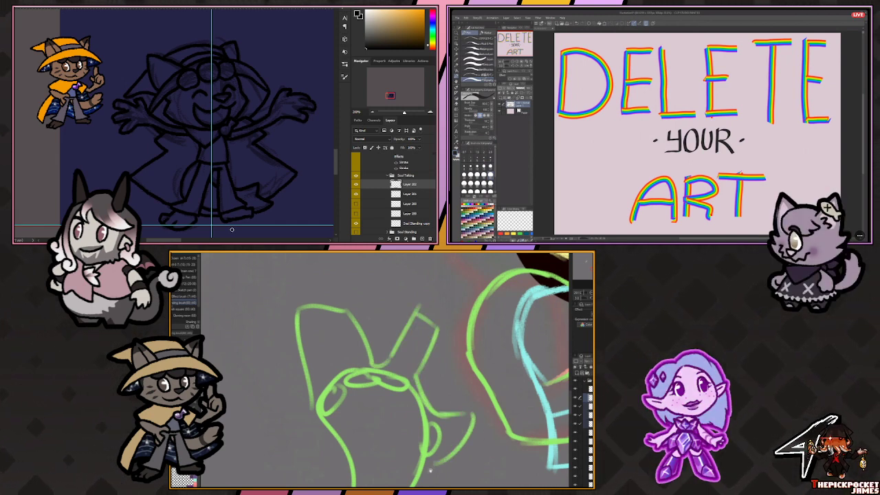
{"action": "left_click_drag", "start_coordinate": [430, 469], "coordinate": [406, 414]}
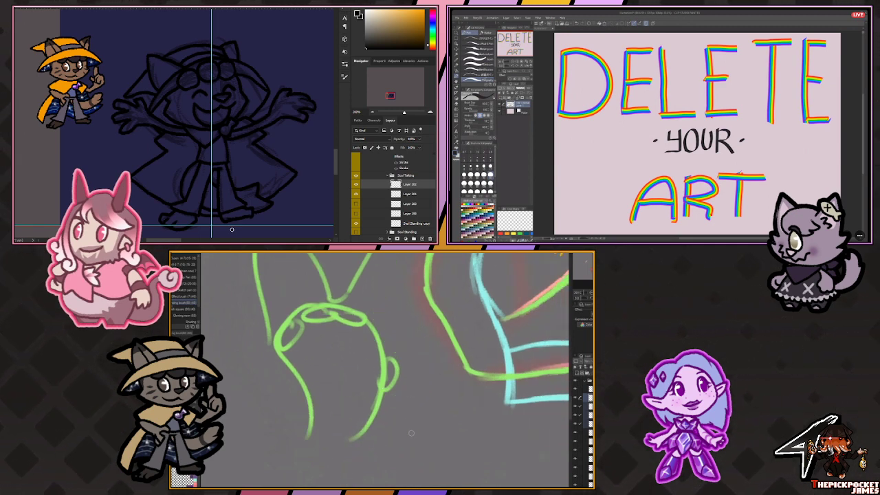
Undo the green finger loops and extensions, leaving only the rounded green hand outline.
{"action": "key", "text": "ctrl+z"}
{"action": "key", "text": "ctrl+z"}
{"action": "key", "text": "ctrl+z"}
{"action": "key", "text": "ctrl+z"}
{"action": "key", "text": "ctrl+z"}
{"action": "key", "text": "ctrl+z"}
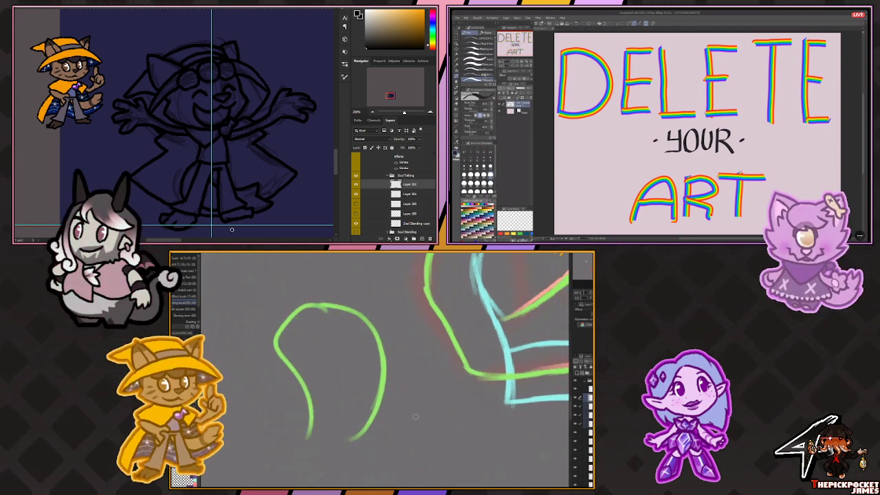
{"action": "scroll", "coordinate": [356, 456], "scroll_direction": "up", "scroll_amount": 3}
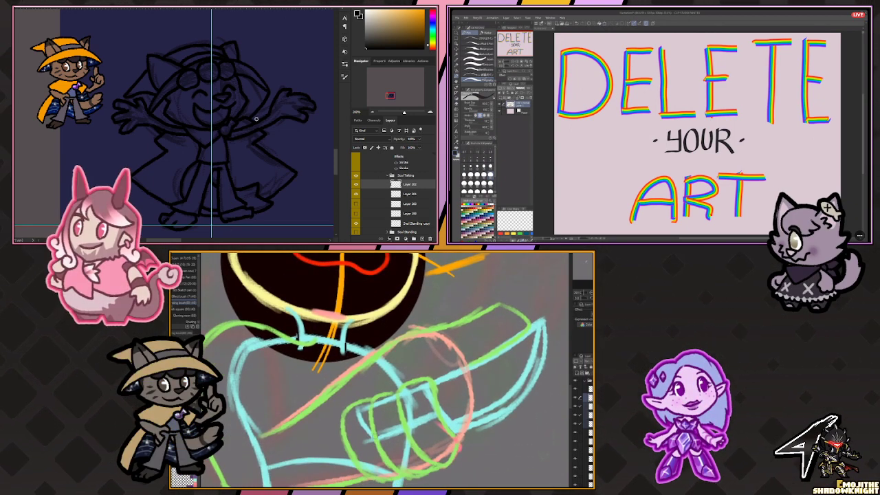
Clear the DELETE YOUR ART lettering from the pink canvas.
{"action": "key", "text": "Delete"}
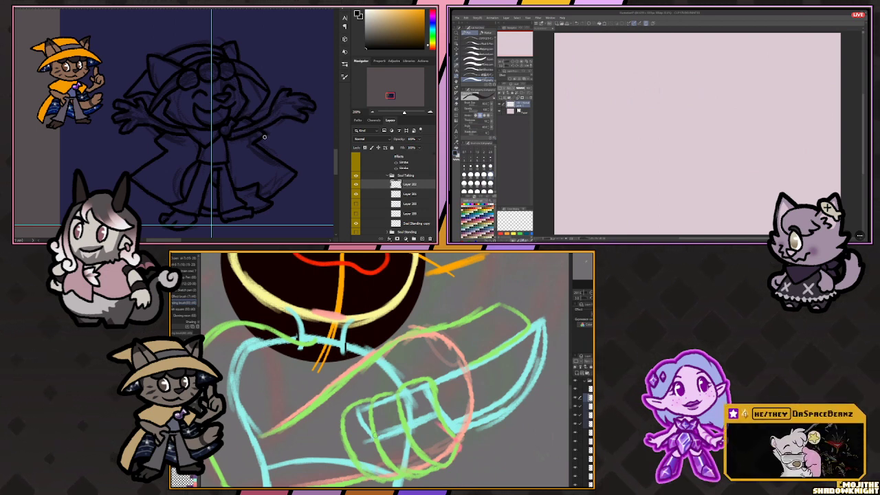
On the grey canvas, undo the green finger shapes wrapped around the cyan knife handle.
{"action": "key", "text": "ctrl+z"}
{"action": "key", "text": "ctrl+z"}
{"action": "key", "text": "ctrl+z"}
{"action": "key", "text": "ctrl+z"}
{"action": "key", "text": "ctrl+z"}
{"action": "key", "text": "ctrl+z"}
{"action": "key", "text": "ctrl+z"}
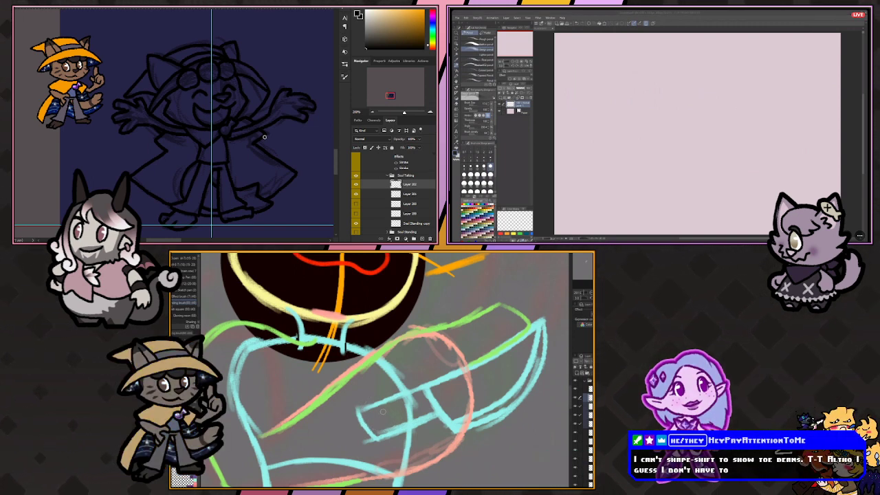
Try a green sleeve edge running across the knife handle and down the pink arm shape.
{"action": "left_click_drag", "start_coordinate": [455, 392], "coordinate": [395, 414]}
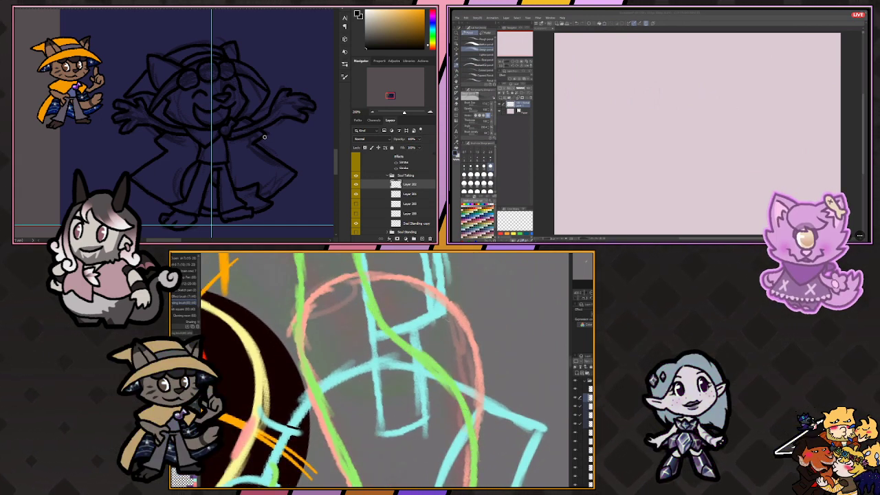
{"action": "mouse_move", "coordinate": [396, 414]}
{"action": "left_mouse_down"}
{"action": "mouse_move", "coordinate": [426, 443]}
{"action": "mouse_move", "coordinate": [418, 370]}
{"action": "left_mouse_up"}
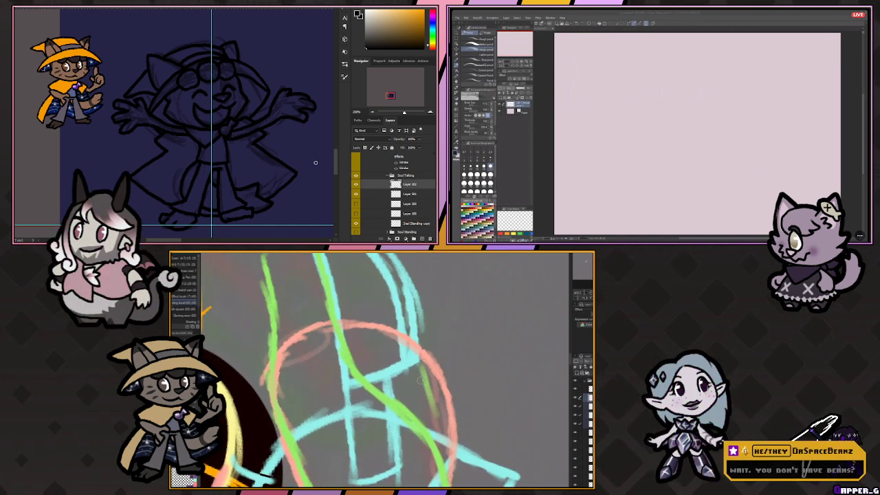
{"action": "mouse_move", "coordinate": [419, 377]}
{"action": "left_mouse_down"}
{"action": "mouse_move", "coordinate": [409, 340]}
{"action": "mouse_move", "coordinate": [403, 344]}
{"action": "mouse_move", "coordinate": [426, 326]}
{"action": "left_mouse_up"}
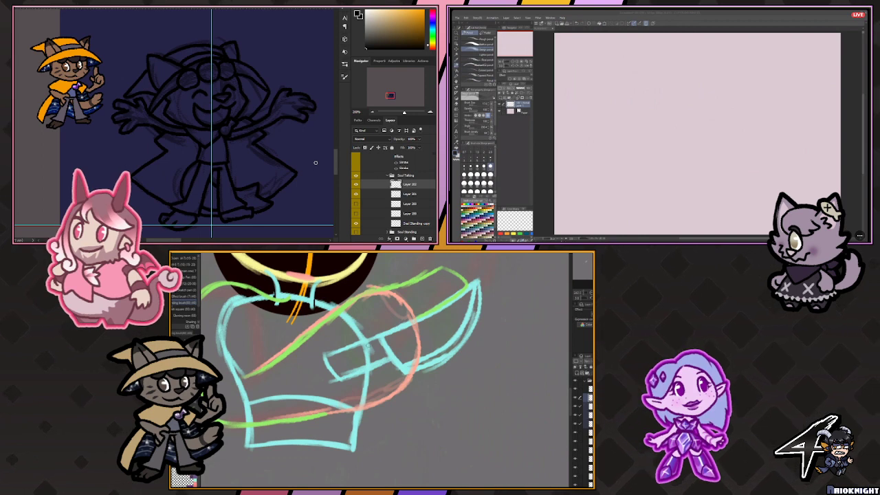
Draw the green sleeve outline curving around the knife handle and back along the underside of the pink arm shape.
{"action": "left_click_drag", "start_coordinate": [396, 353], "coordinate": [399, 377]}
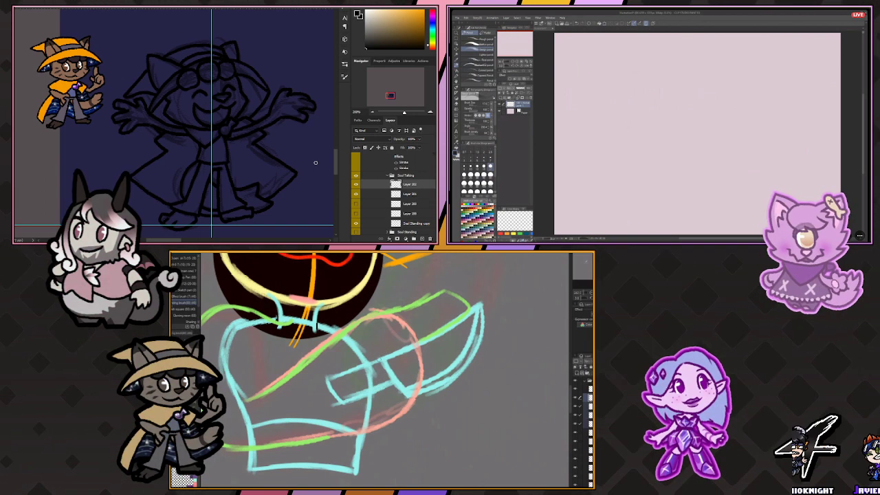
{"action": "mouse_move", "coordinate": [413, 364]}
{"action": "left_mouse_down"}
{"action": "mouse_move", "coordinate": [396, 342]}
{"action": "mouse_move", "coordinate": [366, 407]}
{"action": "mouse_move", "coordinate": [348, 423]}
{"action": "left_mouse_up"}
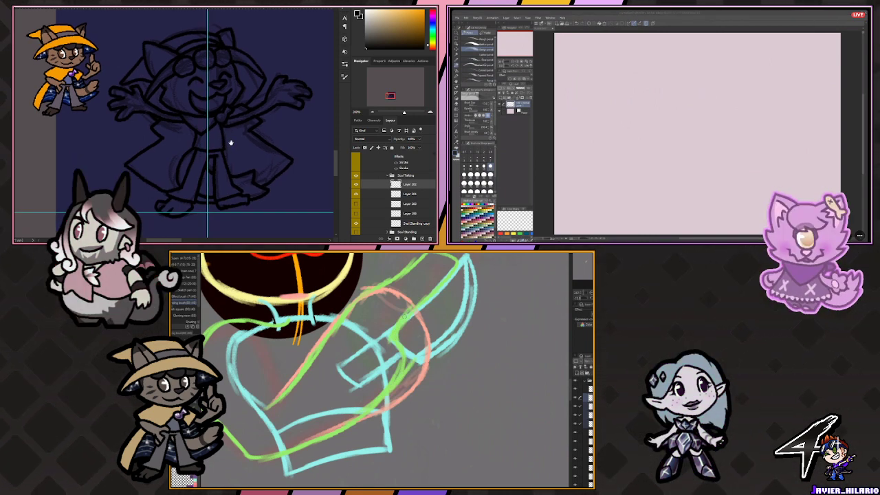
{"action": "mouse_move", "coordinate": [406, 385]}
{"action": "left_mouse_down"}
{"action": "mouse_move", "coordinate": [387, 418]}
{"action": "mouse_move", "coordinate": [372, 418]}
{"action": "mouse_move", "coordinate": [371, 440]}
{"action": "mouse_move", "coordinate": [323, 444]}
{"action": "mouse_move", "coordinate": [349, 399]}
{"action": "left_mouse_up"}
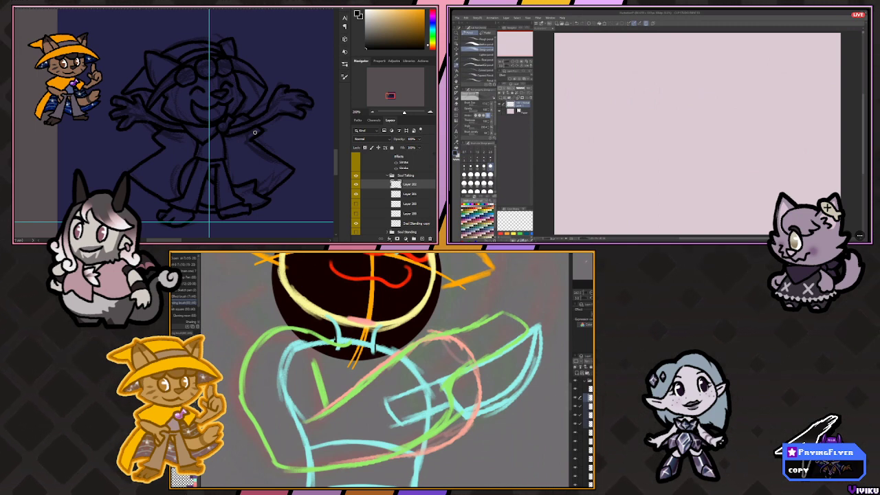
{"action": "mouse_move", "coordinate": [337, 344]}
{"action": "left_mouse_down"}
{"action": "mouse_move", "coordinate": [305, 364]}
{"action": "mouse_move", "coordinate": [399, 417]}
{"action": "left_mouse_up"}
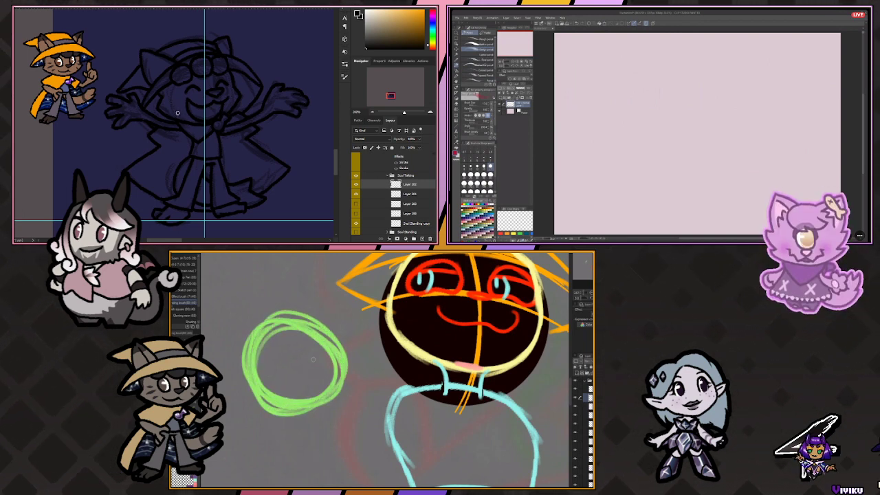
Sketch a looping green oval beside the cyan torso's shoulder and switch to a selection tool.
{"action": "left_click_drag", "start_coordinate": [426, 371], "coordinate": [302, 344]}
{"action": "left_click_drag", "start_coordinate": [478, 419], "coordinate": [409, 406]}
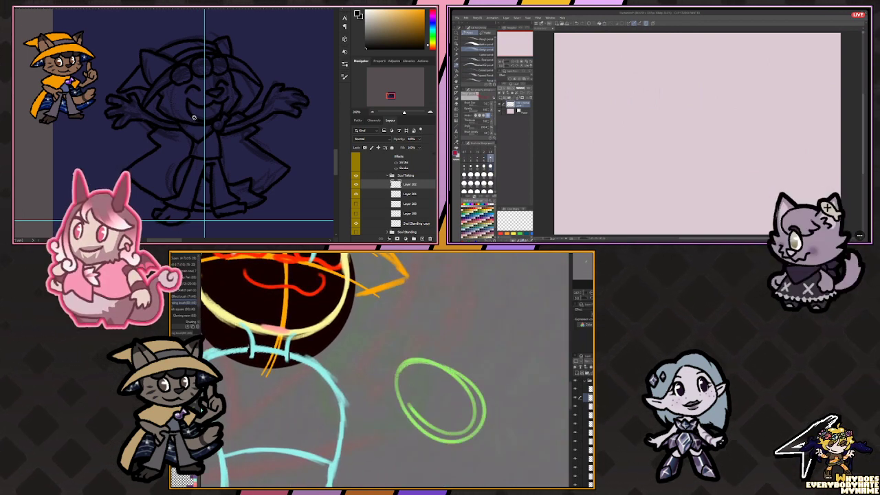
{"action": "left_click_drag", "start_coordinate": [450, 377], "coordinate": [440, 419]}
{"action": "key", "text": "m"}
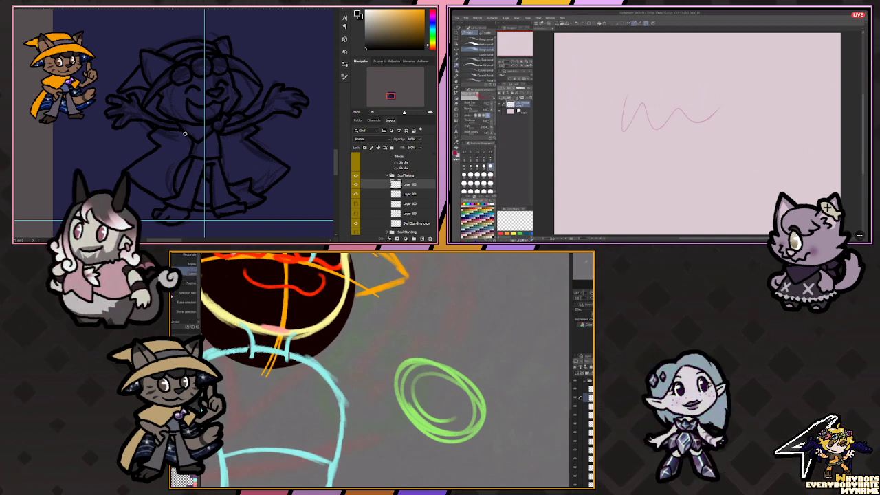
Lasso the looping green oval beside the cyan torso, rotate it upright with a free transform and apply the change.
{"action": "mouse_move", "coordinate": [395, 361]}
{"action": "left_mouse_down"}
{"action": "mouse_move", "coordinate": [406, 436]}
{"action": "mouse_move", "coordinate": [393, 363]}
{"action": "left_mouse_up"}
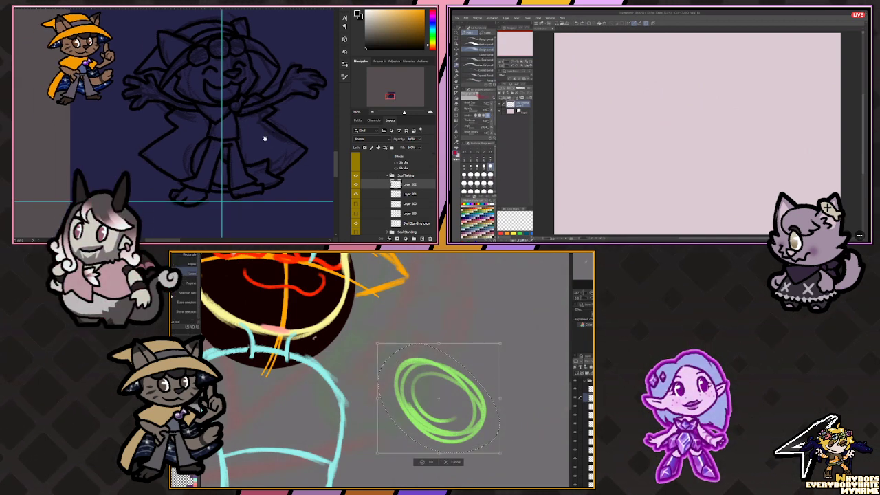
{"action": "key", "text": "ctrl+t"}
{"action": "mouse_move", "coordinate": [372, 426]}
{"action": "left_mouse_down"}
{"action": "mouse_move", "coordinate": [350, 389]}
{"action": "mouse_move", "coordinate": [359, 368]}
{"action": "left_mouse_up"}
{"action": "key", "text": "Return"}
{"action": "scroll", "coordinate": [403, 399], "scroll_direction": "up", "scroll_amount": 2}
{"action": "left_click_drag", "start_coordinate": [268, 93], "coordinate": [267, 131]}
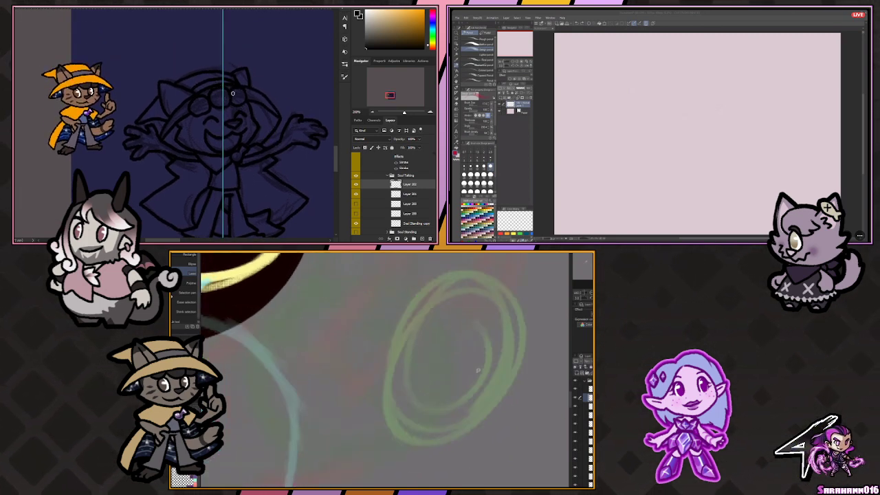
{"action": "left_click_drag", "start_coordinate": [478, 371], "coordinate": [369, 392]}
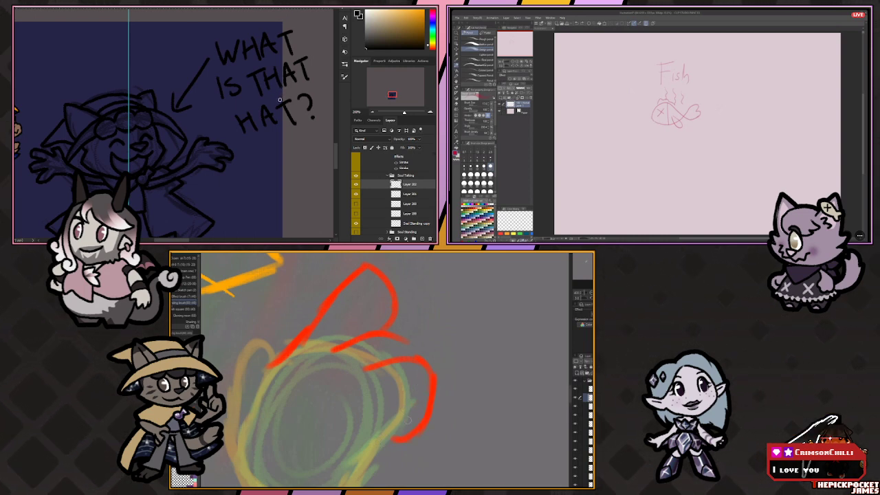
{"action": "mouse_move", "coordinate": [279, 97]}
{"action": "left_mouse_down"}
{"action": "mouse_move", "coordinate": [298, 88]}
{"action": "mouse_move", "coordinate": [307, 97]}
{"action": "mouse_move", "coordinate": [249, 112]}
{"action": "mouse_move", "coordinate": [258, 132]}
{"action": "mouse_move", "coordinate": [217, 97]}
{"action": "mouse_move", "coordinate": [180, 99]}
{"action": "mouse_move", "coordinate": [207, 58]}
{"action": "mouse_move", "coordinate": [232, 53]}
{"action": "mouse_move", "coordinate": [236, 81]}
{"action": "mouse_move", "coordinate": [290, 38]}
{"action": "mouse_move", "coordinate": [295, 62]}
{"action": "left_mouse_up"}
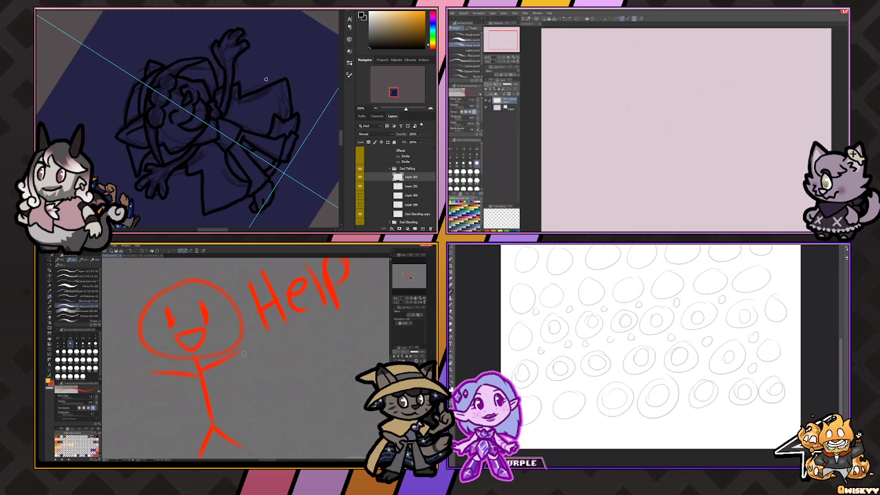
{"action": "scroll", "coordinate": [650, 343], "scroll_direction": "up", "scroll_amount": 5}
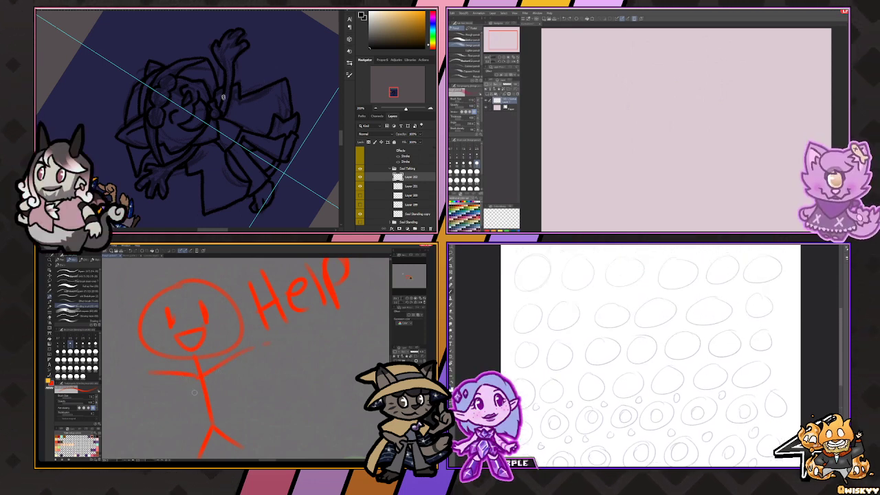
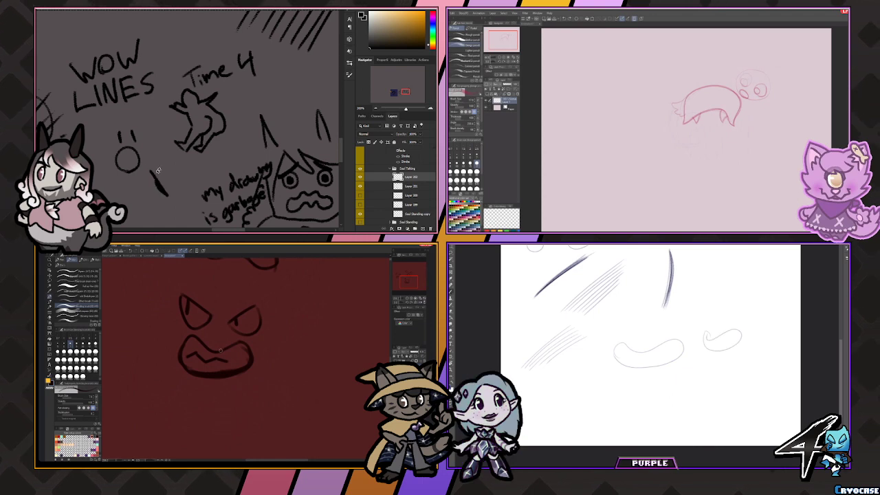
Handwrite "BUTTS!" in black among the warm-up doodles, below the small figure labelled "Time 4".
{"action": "mouse_move", "coordinate": [159, 170]}
{"action": "left_mouse_down"}
{"action": "mouse_move", "coordinate": [184, 191]}
{"action": "mouse_move", "coordinate": [181, 164]}
{"action": "mouse_move", "coordinate": [221, 146]}
{"action": "left_mouse_up"}
{"action": "mouse_move", "coordinate": [214, 149]}
{"action": "left_mouse_down"}
{"action": "mouse_move", "coordinate": [235, 136]}
{"action": "mouse_move", "coordinate": [224, 169]}
{"action": "left_mouse_up"}
{"action": "left_click_drag", "start_coordinate": [249, 137], "coordinate": [233, 165]}
{"action": "left_click_drag", "start_coordinate": [270, 118], "coordinate": [267, 148]}
{"action": "left_click", "coordinate": [265, 160]}
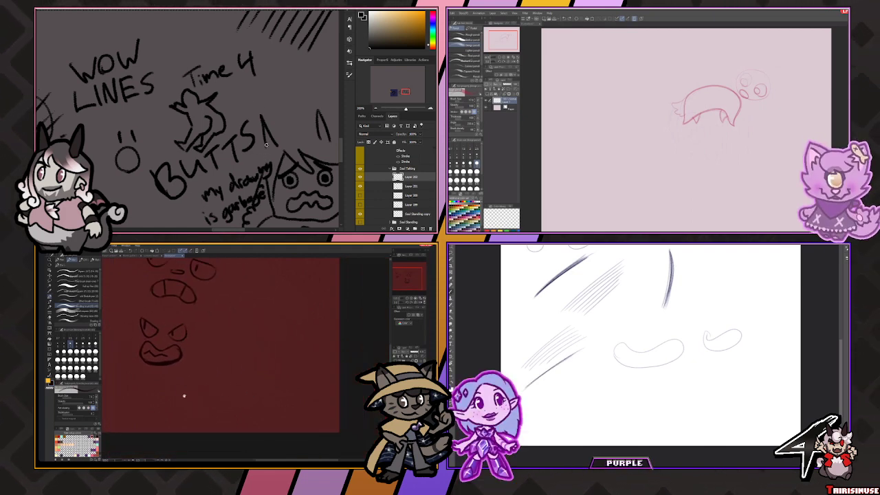
Enlarge the eraser and wipe away the warm-up doodles and handwritten notes on the grey area beside the cat drawing.
{"action": "scroll", "coordinate": [266, 145], "scroll_direction": "down", "scroll_amount": 5}
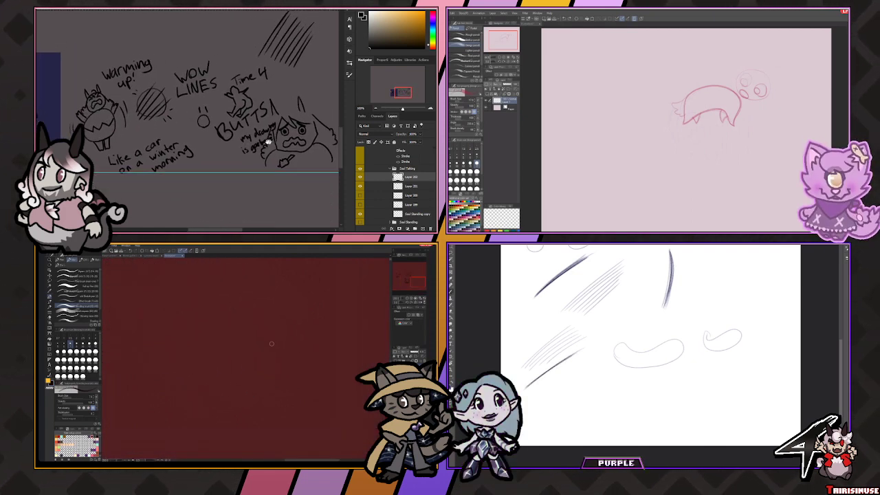
{"action": "left_click_drag", "start_coordinate": [268, 142], "coordinate": [231, 156]}
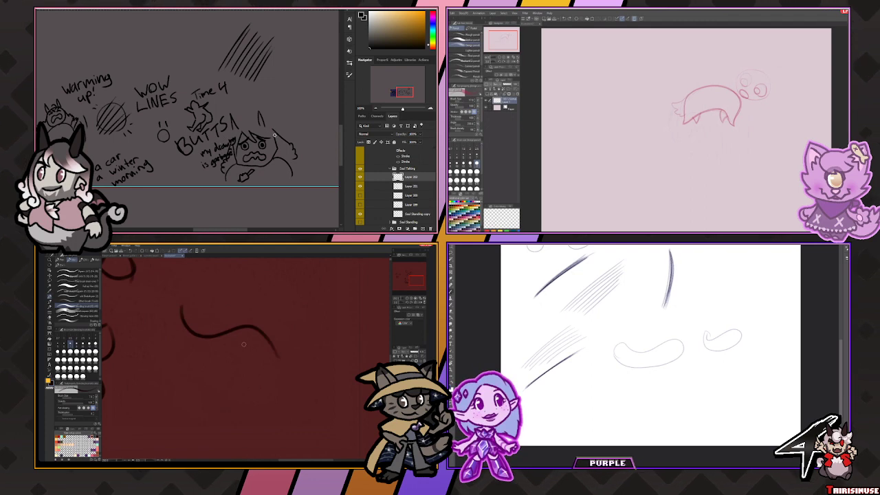
{"action": "key", "text": "bracketright"}
{"action": "key", "text": "bracketright"}
{"action": "key", "text": "bracketright"}
{"action": "key", "text": "bracketright"}
{"action": "key", "text": "bracketright"}
{"action": "mouse_move", "coordinate": [282, 148]}
{"action": "left_mouse_down"}
{"action": "mouse_move", "coordinate": [244, 95]}
{"action": "mouse_move", "coordinate": [253, 70]}
{"action": "mouse_move", "coordinate": [247, 44]}
{"action": "mouse_move", "coordinate": [247, 128]}
{"action": "mouse_move", "coordinate": [198, 102]}
{"action": "mouse_move", "coordinate": [222, 97]}
{"action": "mouse_move", "coordinate": [207, 100]}
{"action": "mouse_move", "coordinate": [167, 110]}
{"action": "mouse_move", "coordinate": [143, 151]}
{"action": "mouse_move", "coordinate": [106, 141]}
{"action": "mouse_move", "coordinate": [81, 97]}
{"action": "left_mouse_up"}
{"action": "scroll", "coordinate": [162, 85], "scroll_direction": "left", "scroll_amount": 5}
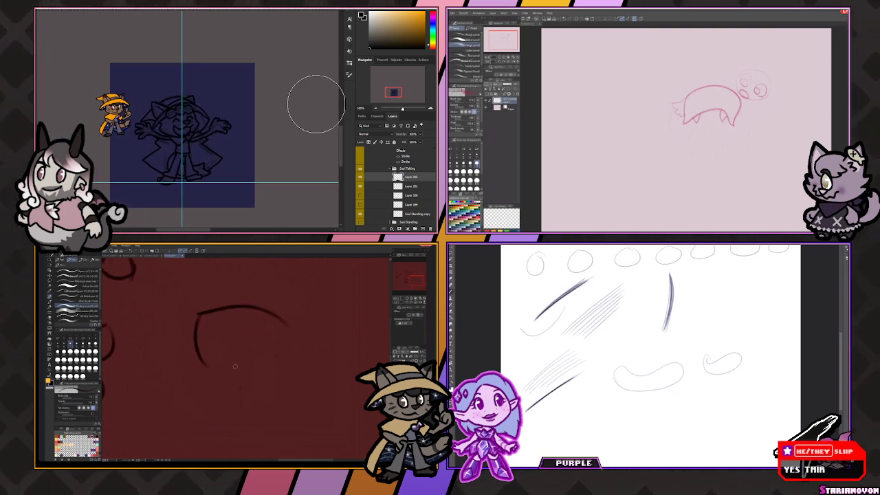
Thicken the outline of the rounded black eye shape on the dark red canvas.
{"action": "key", "text": "ctrl+equal"}
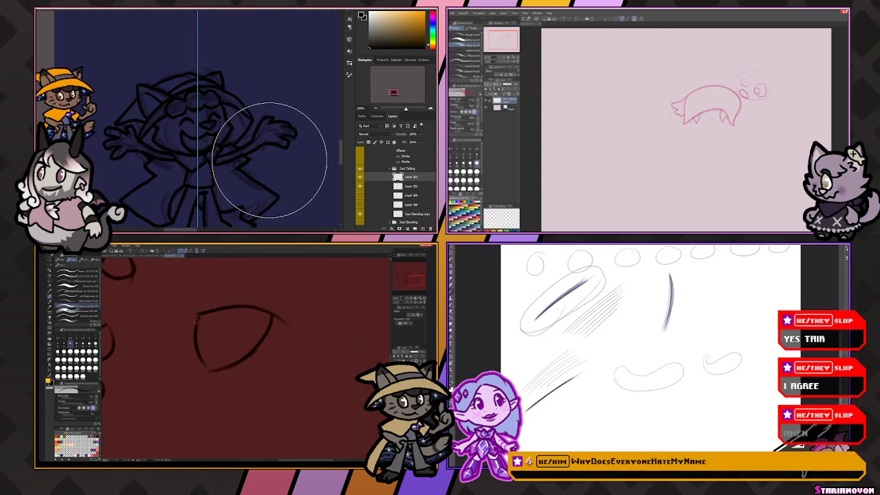
{"action": "scroll", "coordinate": [270, 137], "scroll_direction": "down", "scroll_amount": 2}
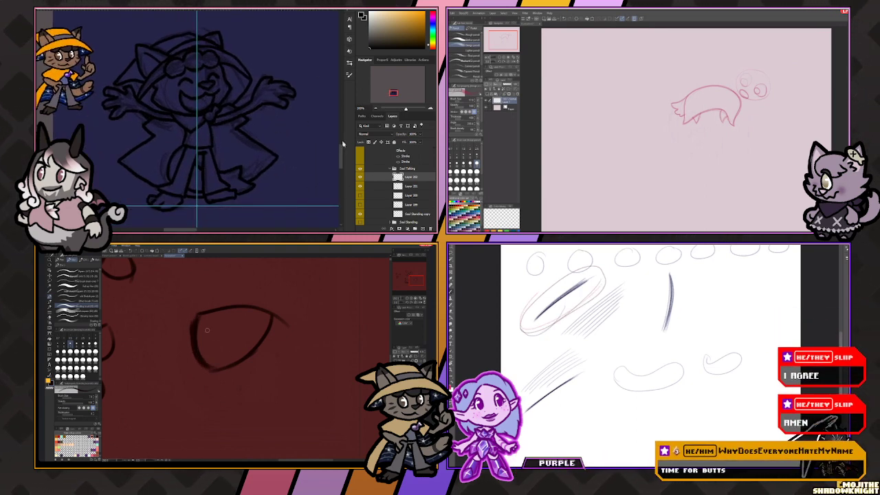
{"action": "scroll", "coordinate": [223, 315], "scroll_direction": "up", "scroll_amount": 3}
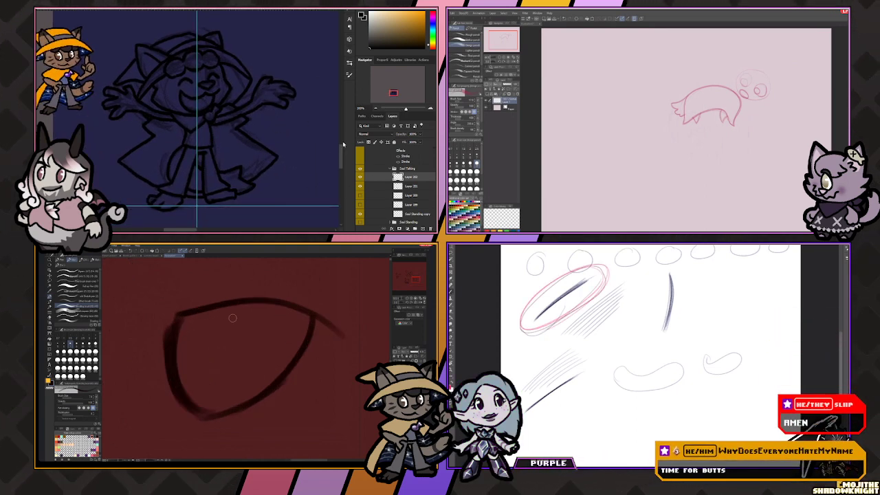
{"action": "left_click_drag", "start_coordinate": [194, 319], "coordinate": [221, 342]}
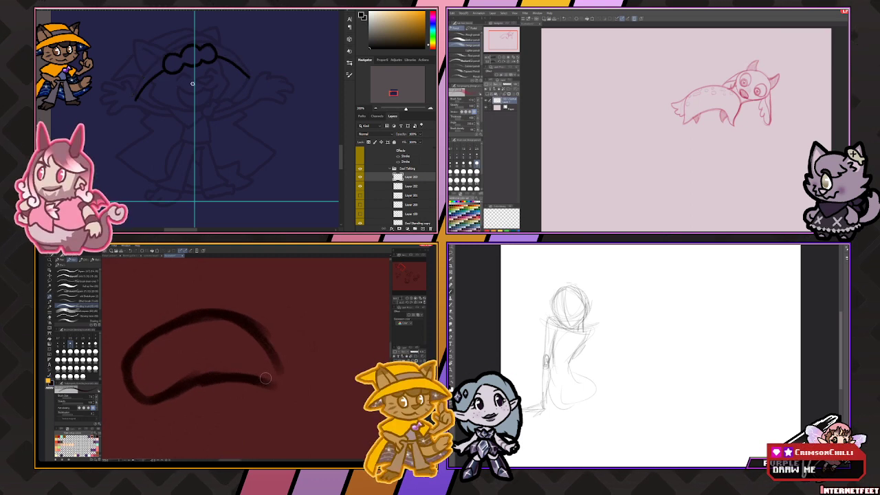
Ink the outer curve of the band behind the cat's goggles over the dimmed sketch.
{"action": "key", "text": "r"}
{"action": "mouse_move", "coordinate": [258, 81]}
{"action": "left_mouse_down"}
{"action": "mouse_move", "coordinate": [207, 69]}
{"action": "mouse_move", "coordinate": [184, 74]}
{"action": "mouse_move", "coordinate": [245, 108]}
{"action": "left_mouse_up"}
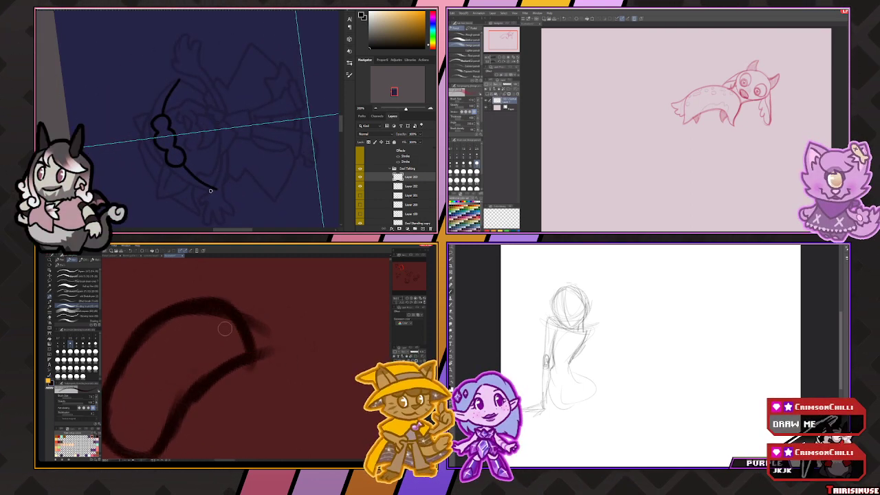
{"action": "left_click_drag", "start_coordinate": [215, 191], "coordinate": [183, 178]}
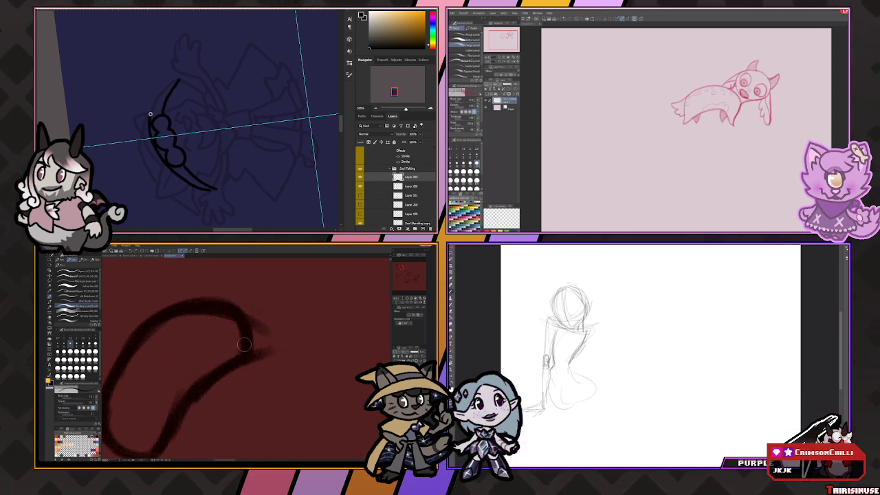
{"action": "left_click_drag", "start_coordinate": [149, 114], "coordinate": [206, 188]}
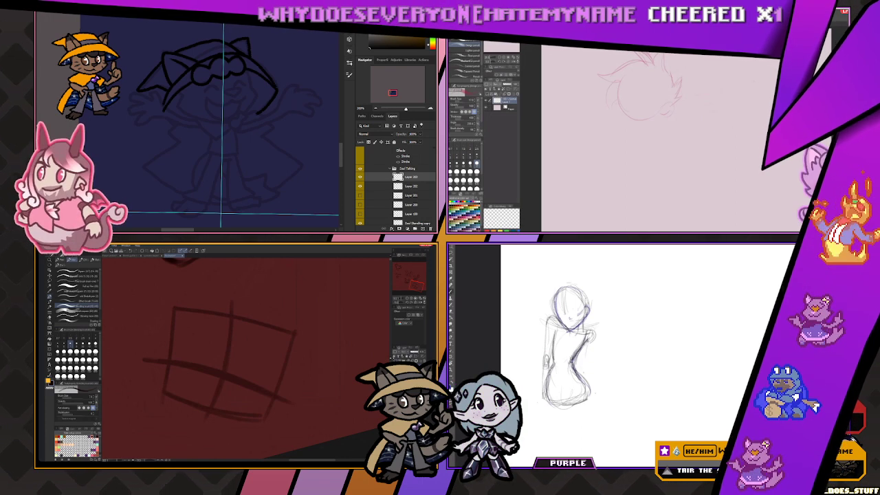
Draw blocky square eye outlines in the two upper cells of the gridded face on the dark red canvas.
{"action": "scroll", "coordinate": [195, 350], "scroll_direction": "up", "scroll_amount": 3}
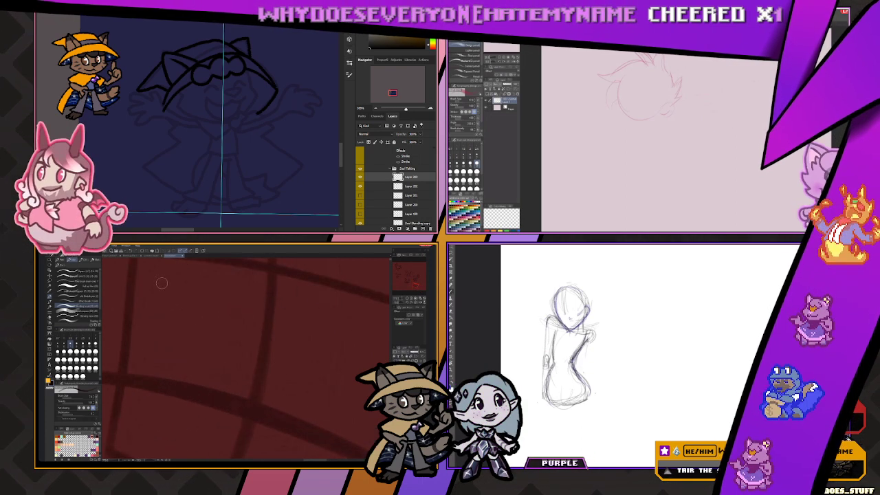
{"action": "mouse_move", "coordinate": [160, 300]}
{"action": "left_mouse_down"}
{"action": "mouse_move", "coordinate": [230, 313]}
{"action": "mouse_move", "coordinate": [225, 392]}
{"action": "left_mouse_up"}
{"action": "key", "text": "h"}
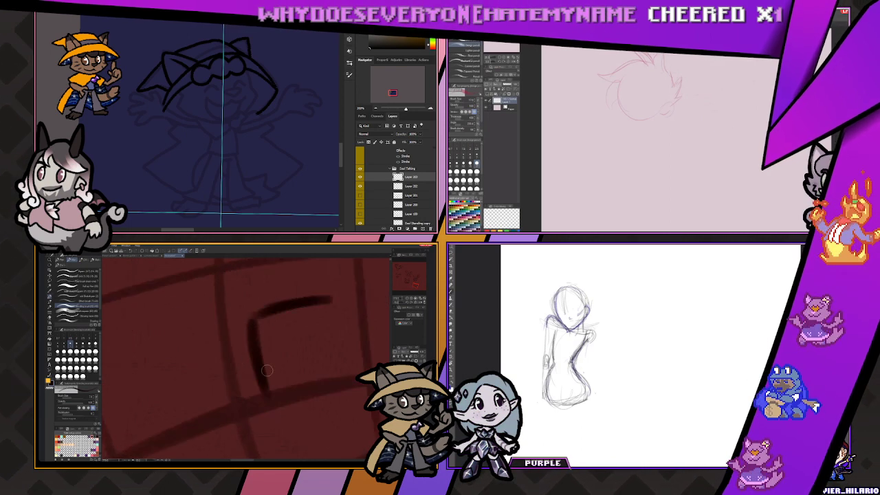
{"action": "left_click_drag", "start_coordinate": [322, 302], "coordinate": [343, 365]}
{"action": "key", "text": "h"}
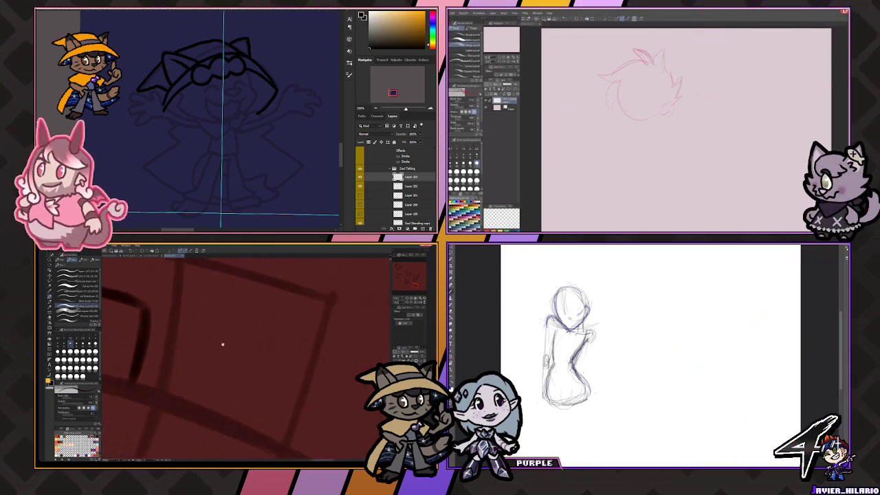
{"action": "left_click_drag", "start_coordinate": [196, 323], "coordinate": [278, 358]}
{"action": "key", "text": "h"}
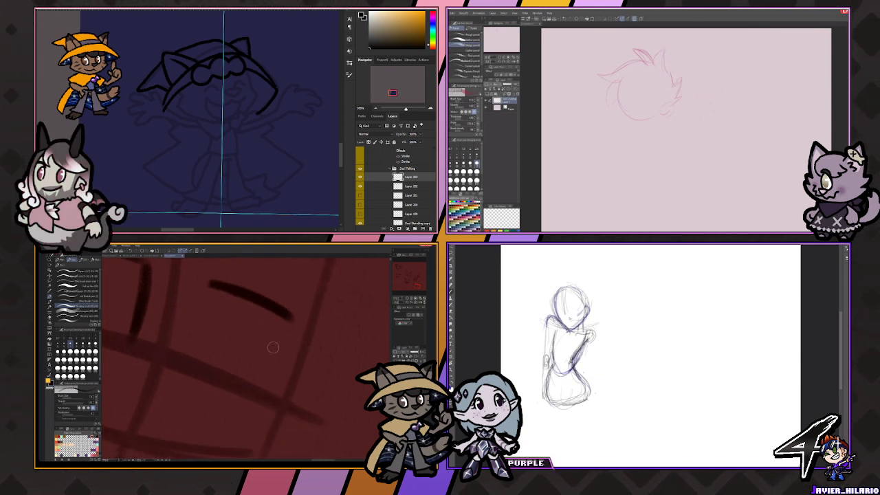
{"action": "mouse_move", "coordinate": [284, 313]}
{"action": "left_mouse_down"}
{"action": "mouse_move", "coordinate": [270, 386]}
{"action": "mouse_move", "coordinate": [242, 313]}
{"action": "left_mouse_up"}
{"action": "key", "text": "h"}
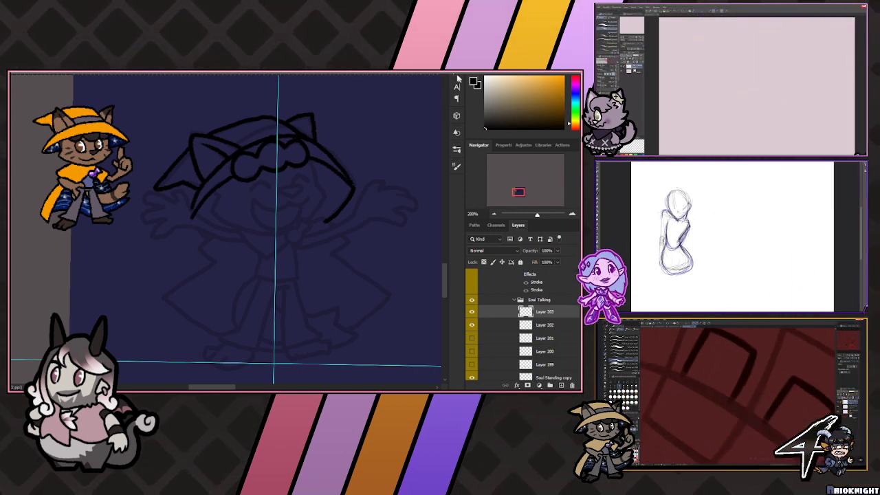
{"action": "left_click_drag", "start_coordinate": [379, 230], "coordinate": [329, 222]}
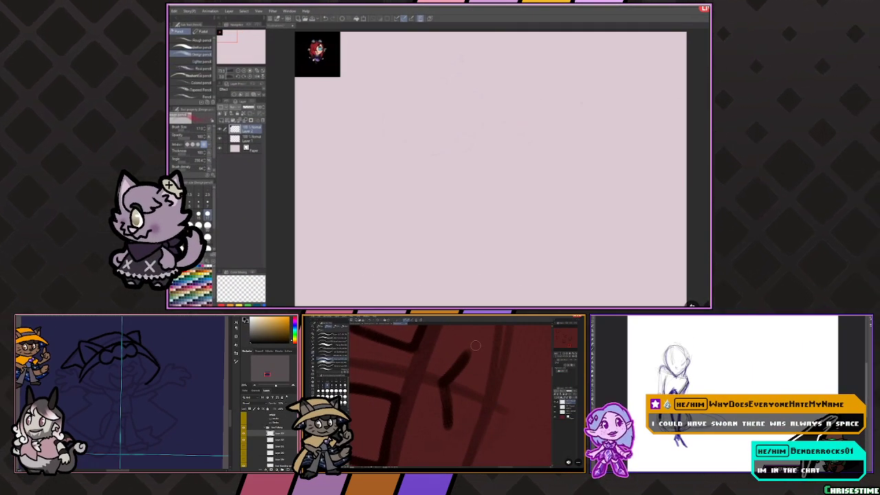
Scale down the black-backed reference picture in the corner of the pink canvas and trim its border.
{"action": "key", "text": "w"}
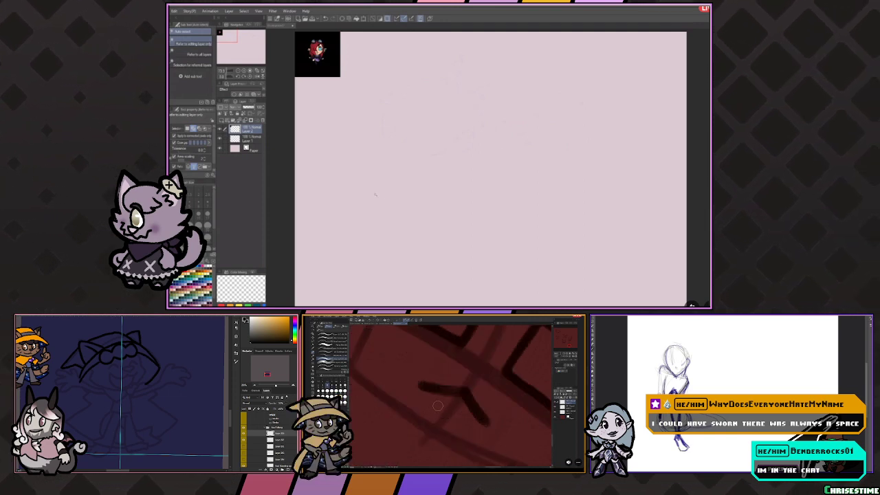
{"action": "key", "text": "Delete"}
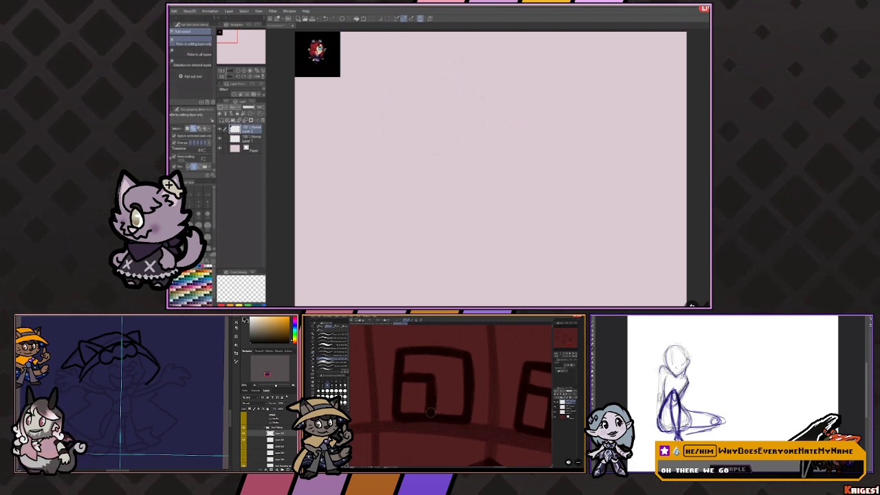
{"action": "key", "text": "ctrl+t"}
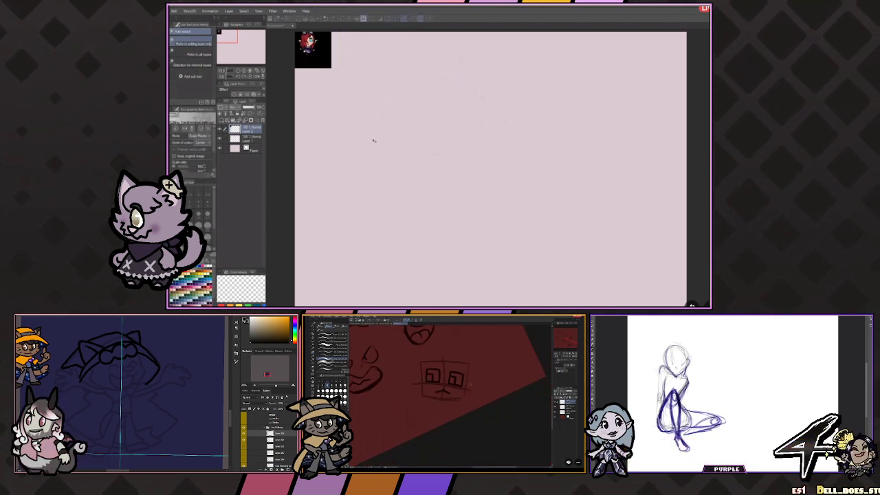
{"action": "key", "text": "Return"}
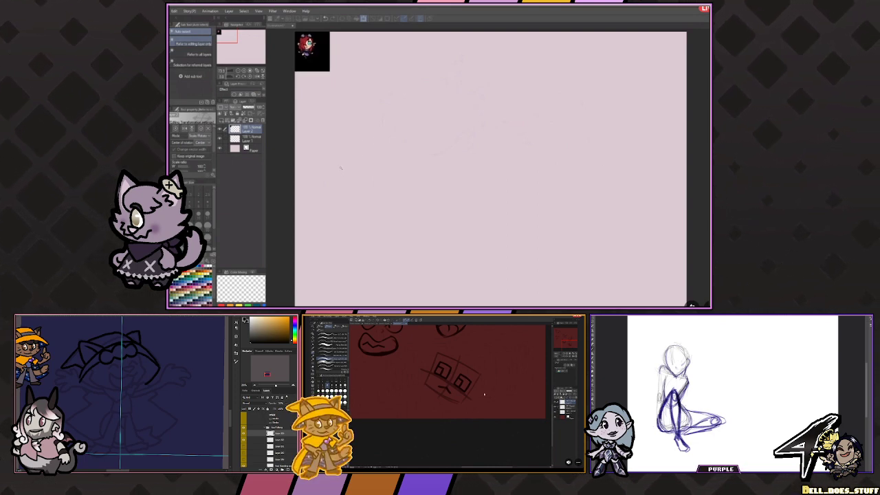
{"action": "key", "text": "m"}
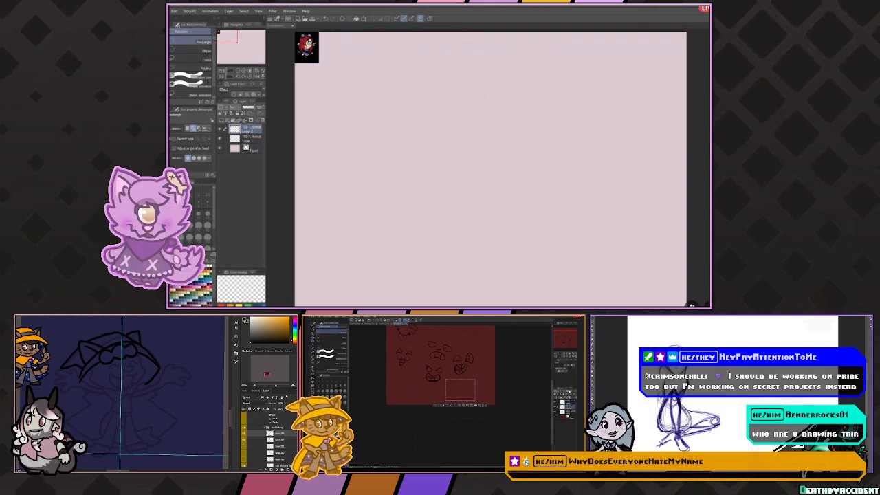
Return to the Design pencil on Layer 1 and try a first sketch stroke on the pink canvas.
{"action": "key", "text": "p"}
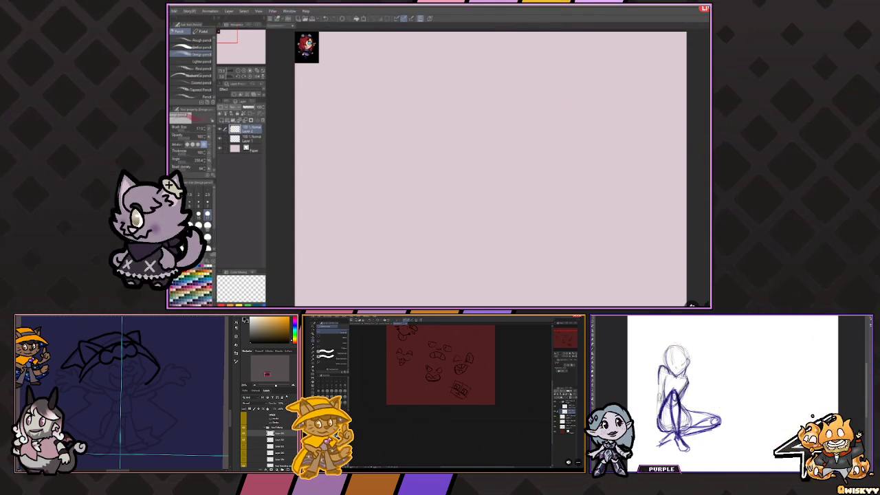
{"action": "left_click", "coordinate": [249, 138]}
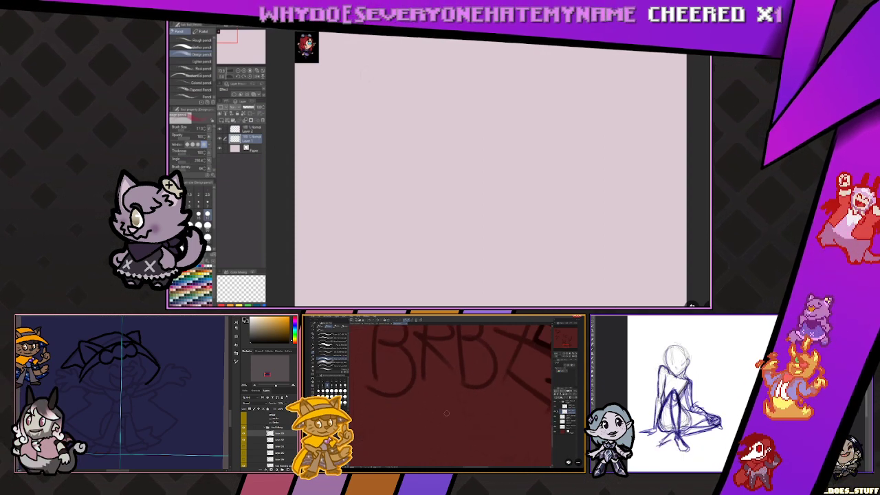
{"action": "left_click_drag", "start_coordinate": [370, 47], "coordinate": [390, 77]}
{"action": "key", "text": "ctrl+z"}
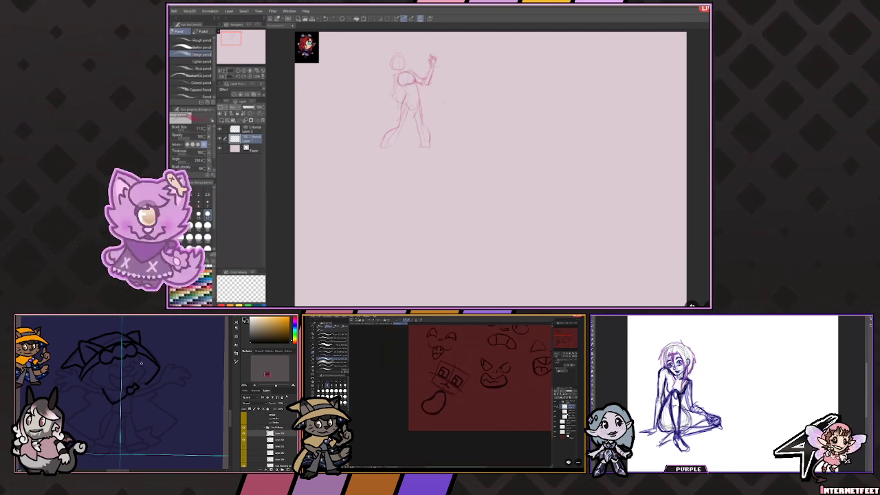
Sketch small bean shapes beside the raised arm of the red pencil figure.
{"action": "mouse_move", "coordinate": [441, 100]}
{"action": "left_mouse_down"}
{"action": "mouse_move", "coordinate": [443, 108]}
{"action": "mouse_move", "coordinate": [464, 89]}
{"action": "mouse_move", "coordinate": [452, 82]}
{"action": "left_mouse_up"}
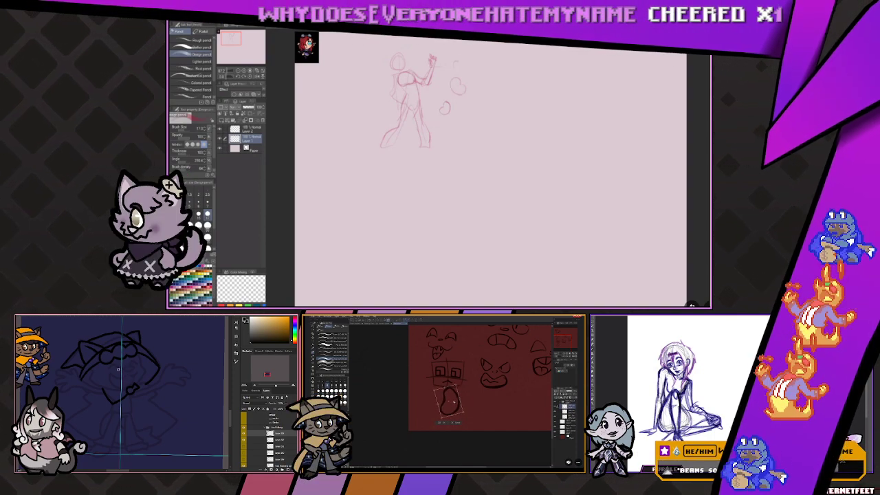
{"action": "left_click_drag", "start_coordinate": [453, 62], "coordinate": [457, 66]}
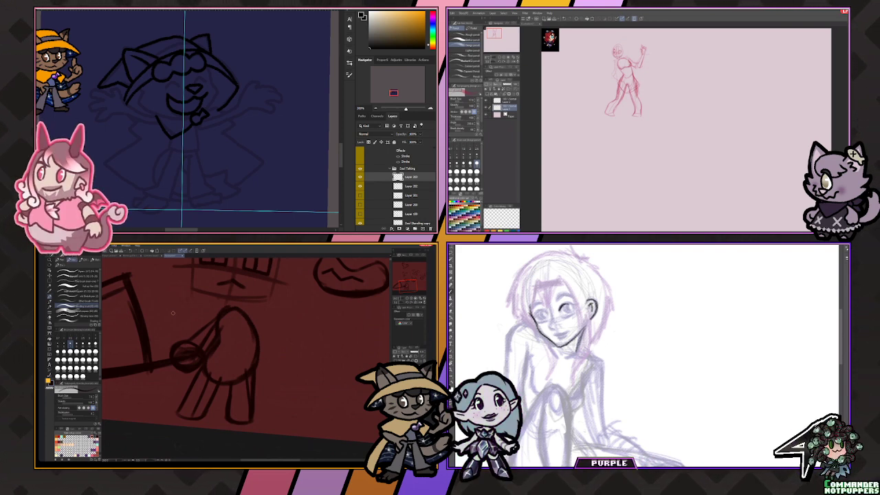
{"action": "scroll", "coordinate": [173, 313], "scroll_direction": "up", "scroll_amount": 3}
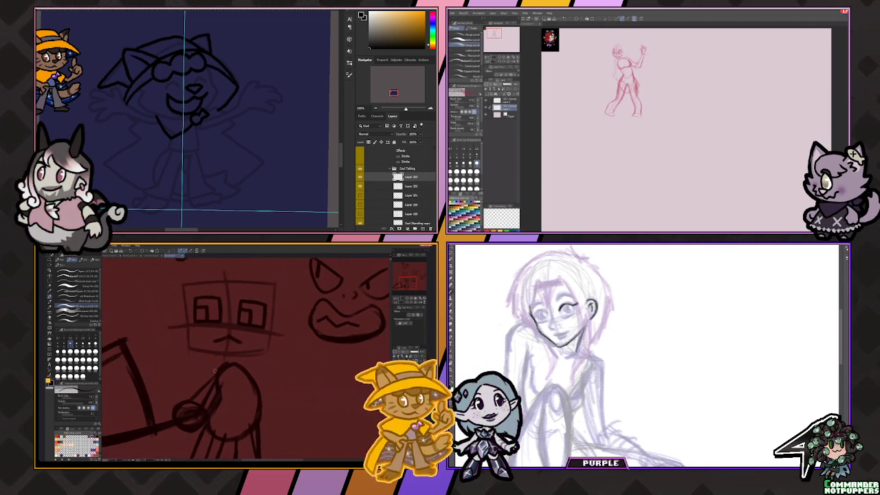
{"action": "scroll", "coordinate": [214, 370], "scroll_direction": "up", "scroll_amount": 3}
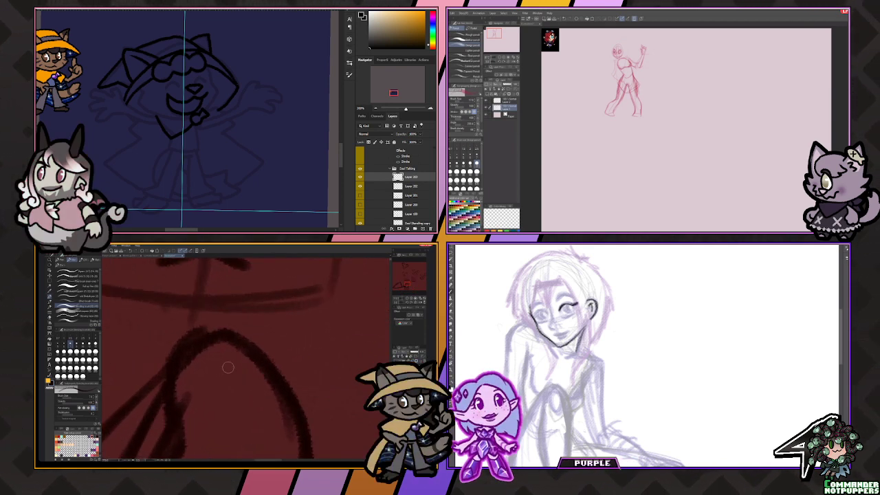
Darken the top and right edges of the gridded face on the dark red canvas into a bold square outline.
{"action": "scroll", "coordinate": [228, 368], "scroll_direction": "up", "scroll_amount": 1}
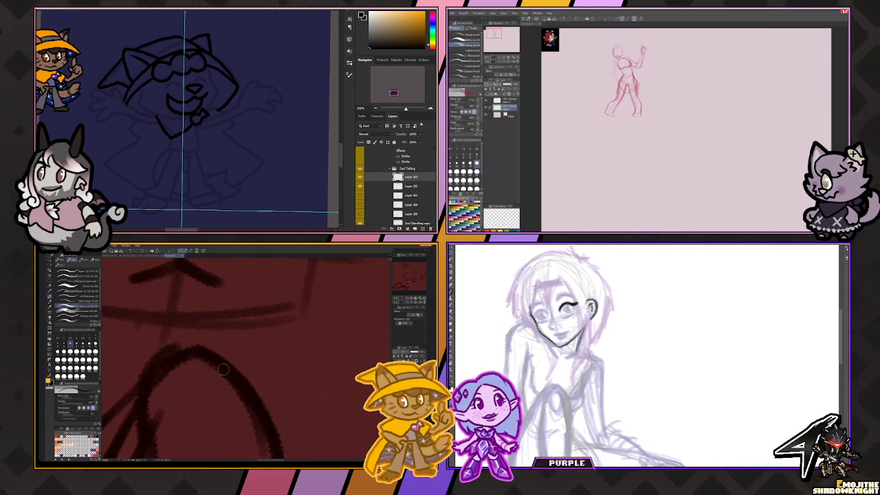
{"action": "scroll", "coordinate": [224, 370], "scroll_direction": "down", "scroll_amount": 4}
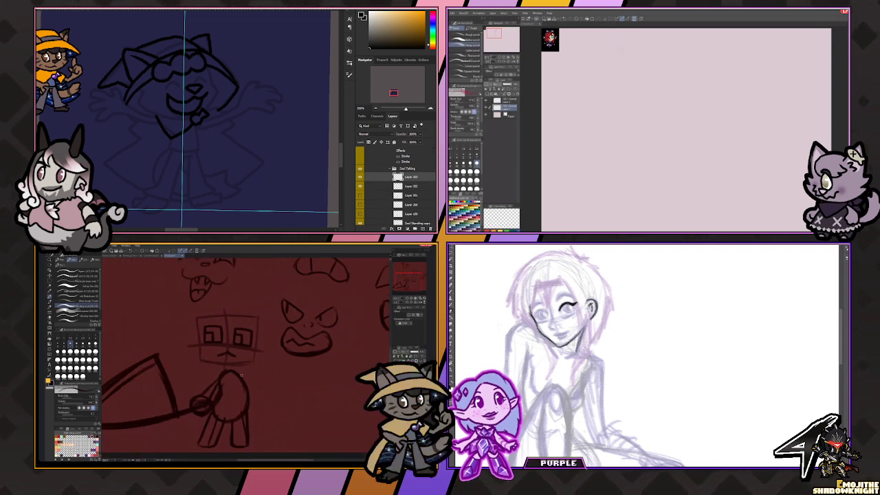
{"action": "scroll", "coordinate": [227, 392], "scroll_direction": "up", "scroll_amount": 2}
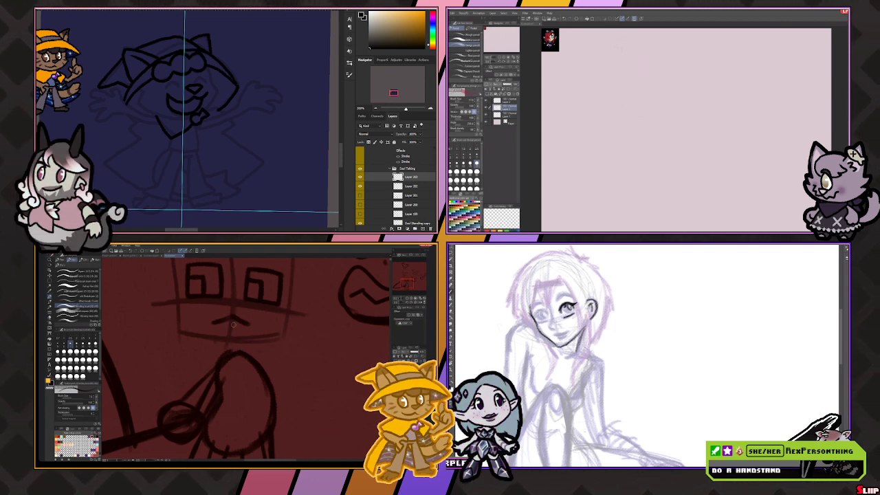
{"action": "mouse_move", "coordinate": [237, 313]}
{"action": "left_mouse_down"}
{"action": "mouse_move", "coordinate": [217, 377]}
{"action": "mouse_move", "coordinate": [225, 377]}
{"action": "left_mouse_up"}
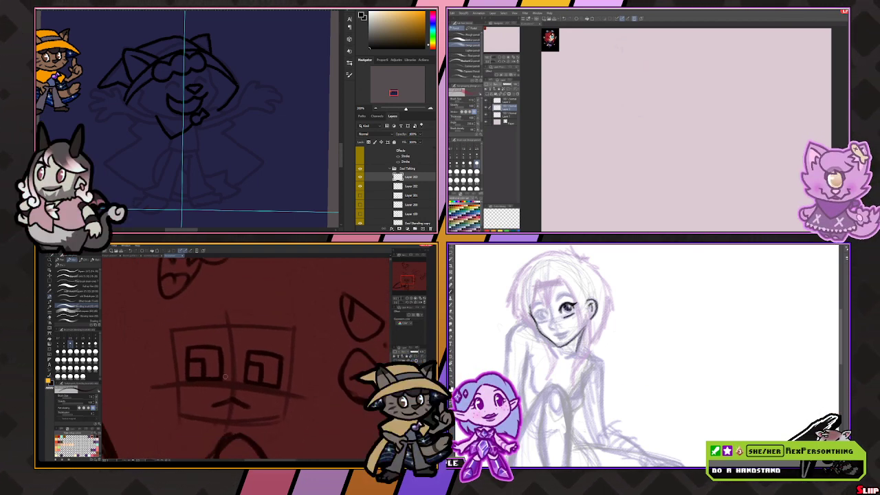
{"action": "scroll", "coordinate": [199, 344], "scroll_direction": "up", "scroll_amount": 4}
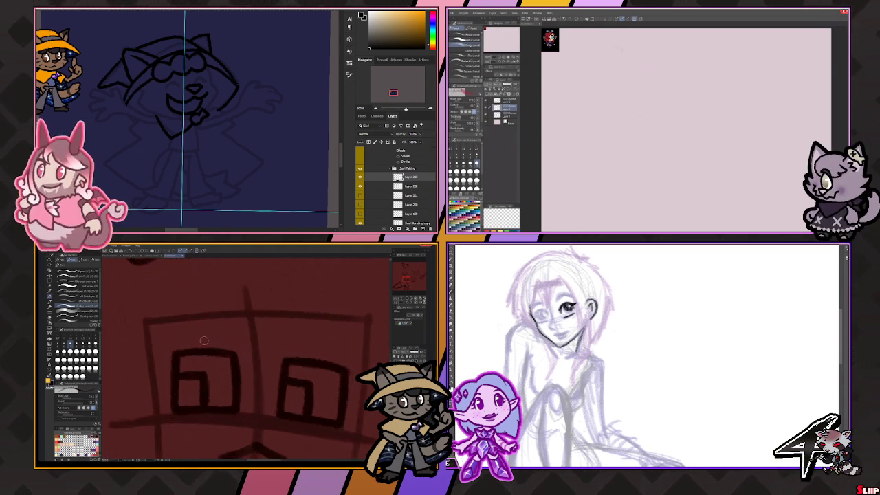
{"action": "key", "text": "asciicircum"}
{"action": "key", "text": "asciicircum"}
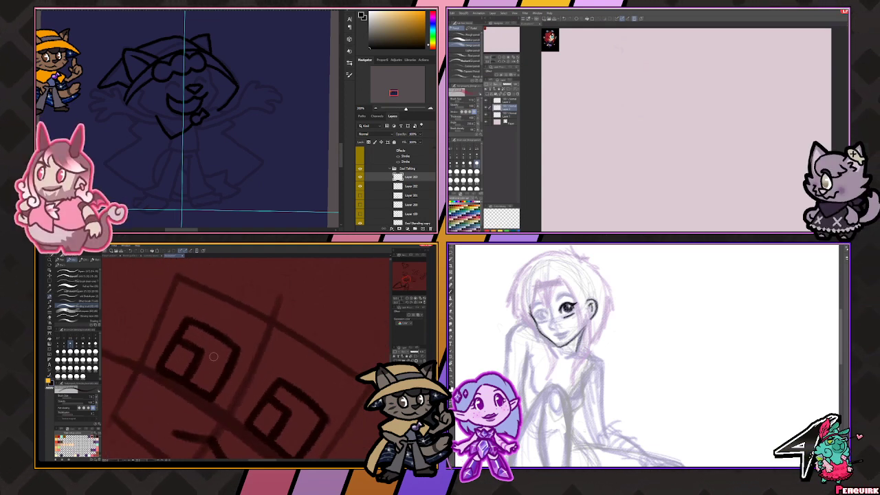
{"action": "key", "text": "asciicircum"}
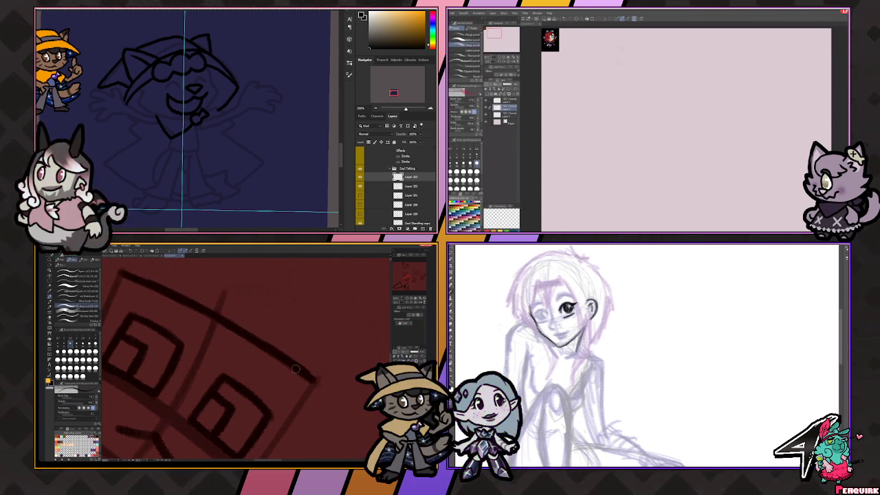
{"action": "key", "text": "asciicircum"}
{"action": "key", "text": "asciicircum"}
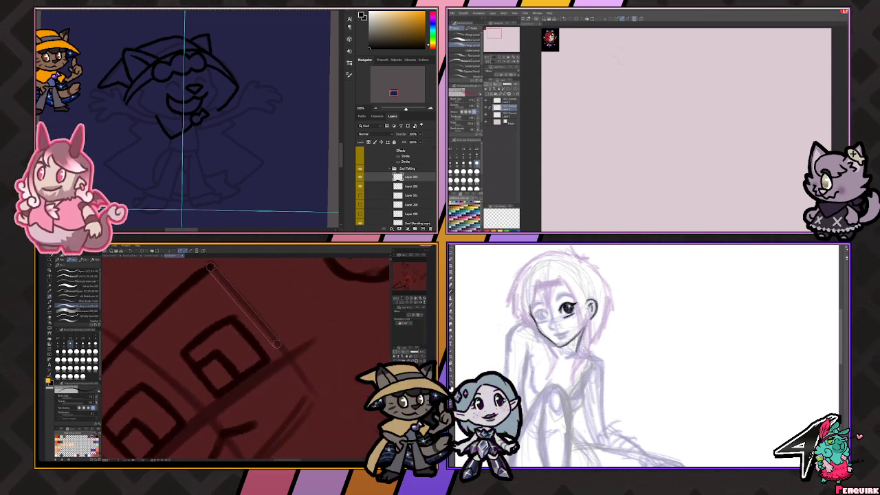
Complete the bold square face outline by tracing its lower and left edges over the faint guide lines.
{"action": "key", "text": "asciicircum"}
{"action": "key", "text": "asciicircum"}
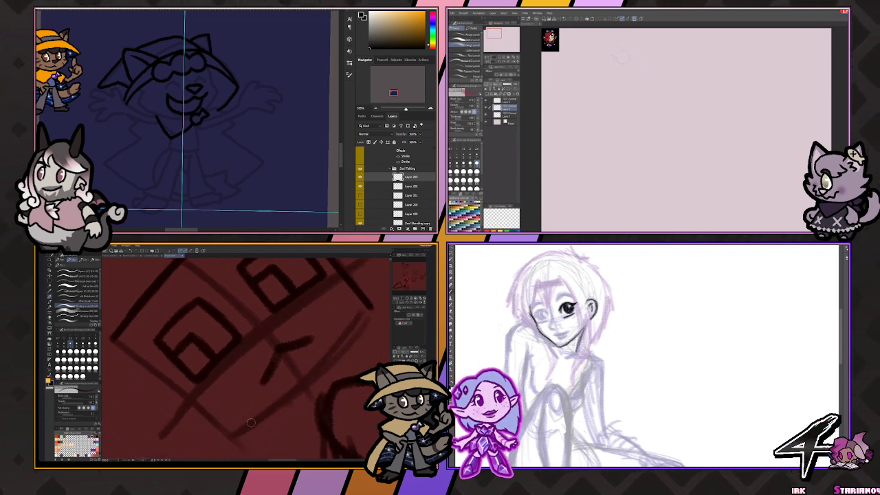
{"action": "key", "text": "asciicircum"}
{"action": "key", "text": "asciicircum"}
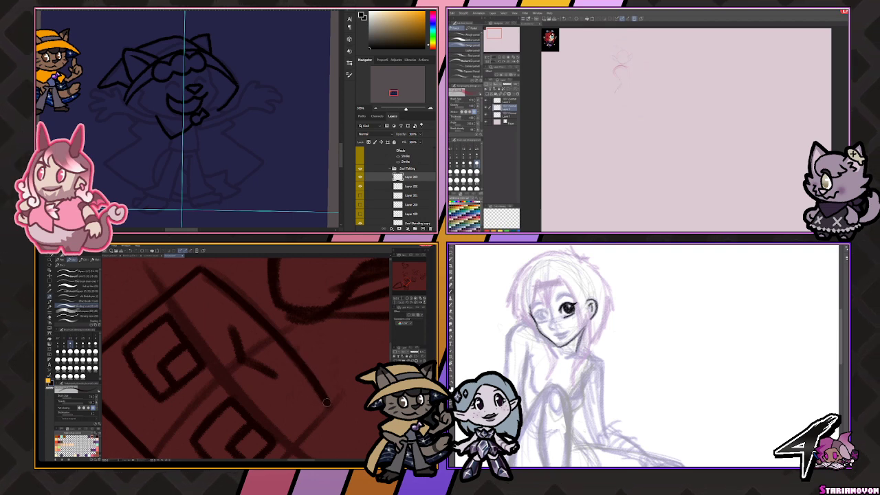
{"action": "key", "text": "asciicircum"}
{"action": "key", "text": "asciicircum"}
{"action": "key", "text": "asciicircum"}
{"action": "key", "text": "asciicircum"}
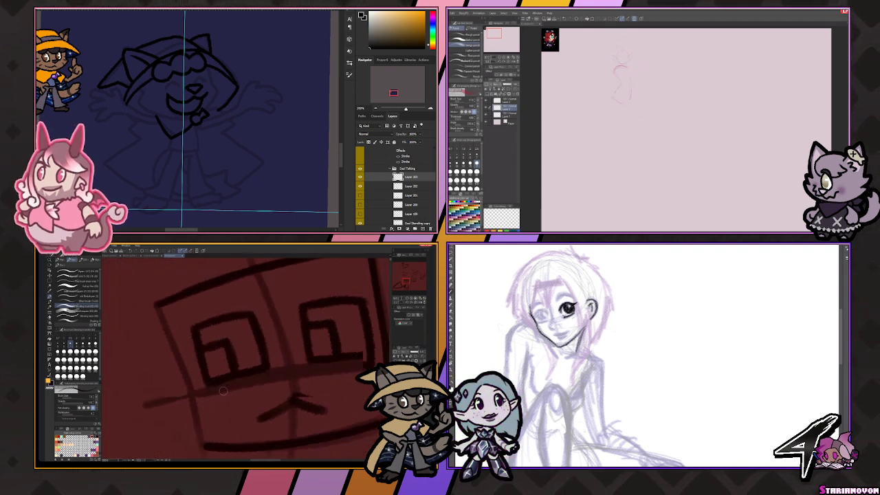
{"action": "key", "text": "asciicircum"}
{"action": "key", "text": "asciicircum"}
{"action": "left_click_drag", "start_coordinate": [222, 385], "coordinate": [256, 429]}
{"action": "key", "text": "asciicircum"}
{"action": "key", "text": "asciicircum"}
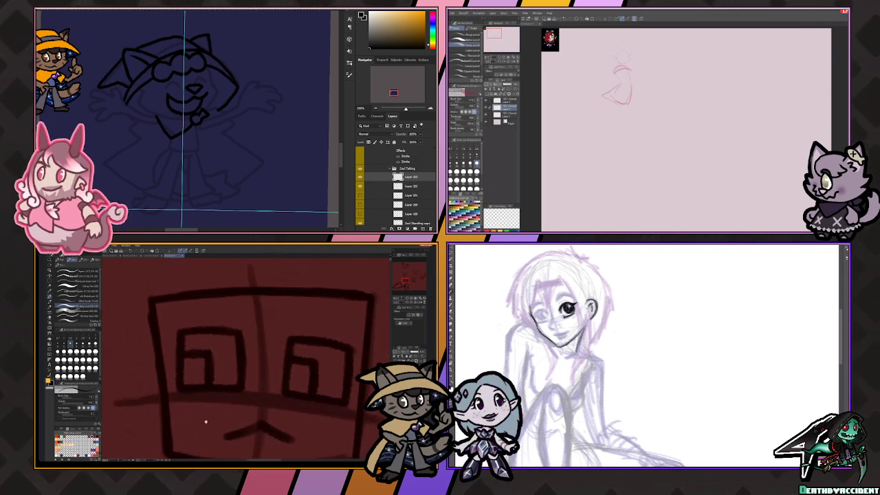
Draw a larger rounded-square contour around the blocky face and add an angular panel on its left side.
{"action": "key", "text": "asciicircum"}
{"action": "key", "text": "asciicircum"}
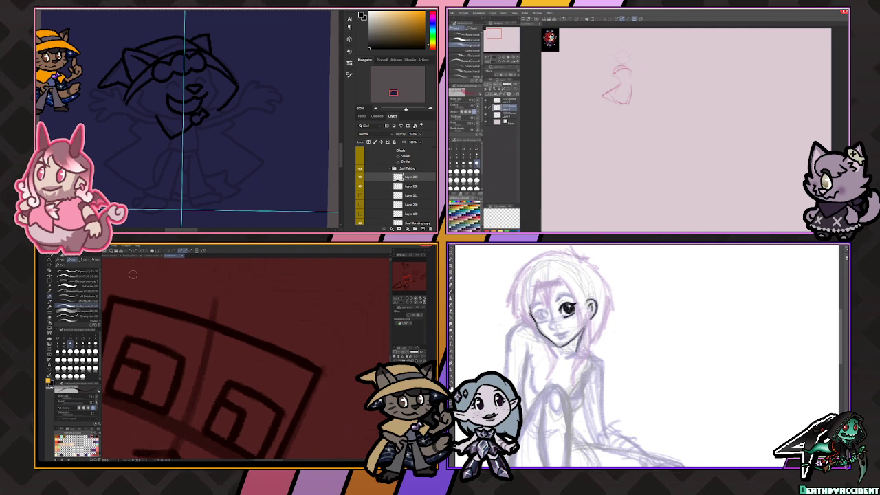
{"action": "mouse_move", "coordinate": [133, 274]}
{"action": "left_mouse_down"}
{"action": "mouse_move", "coordinate": [225, 293]}
{"action": "mouse_move", "coordinate": [340, 354]}
{"action": "left_mouse_up"}
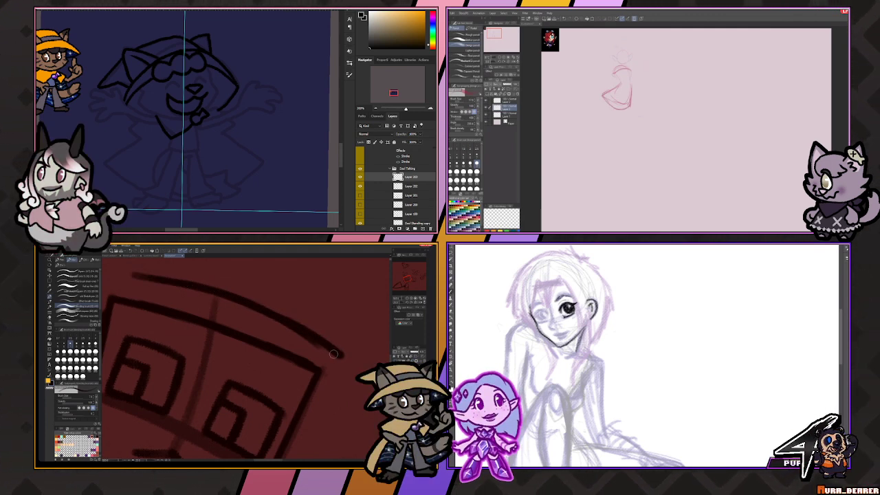
{"action": "mouse_move", "coordinate": [333, 354]}
{"action": "left_mouse_down"}
{"action": "mouse_move", "coordinate": [211, 381]}
{"action": "mouse_move", "coordinate": [268, 389]}
{"action": "left_mouse_up"}
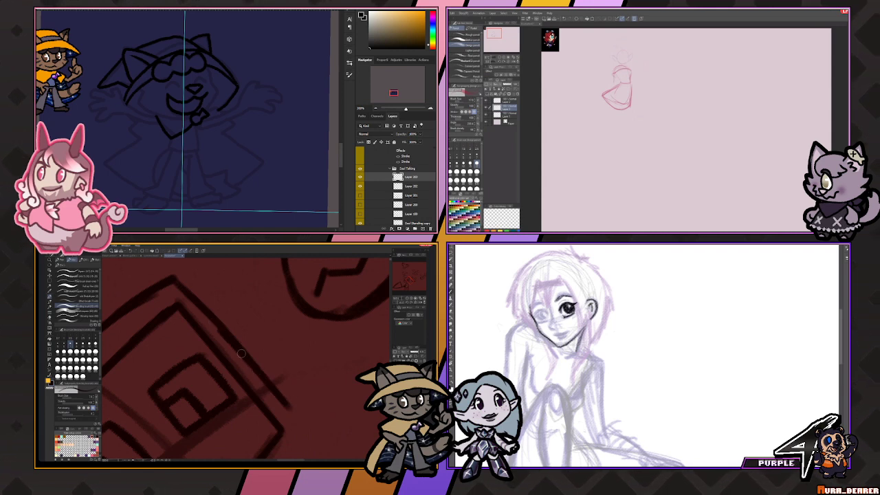
{"action": "mouse_move", "coordinate": [288, 404]}
{"action": "left_mouse_down"}
{"action": "mouse_move", "coordinate": [224, 387]}
{"action": "mouse_move", "coordinate": [221, 314]}
{"action": "mouse_move", "coordinate": [230, 313]}
{"action": "mouse_move", "coordinate": [265, 386]}
{"action": "mouse_move", "coordinate": [267, 376]}
{"action": "mouse_move", "coordinate": [265, 393]}
{"action": "mouse_move", "coordinate": [231, 405]}
{"action": "mouse_move", "coordinate": [212, 299]}
{"action": "mouse_move", "coordinate": [210, 378]}
{"action": "mouse_move", "coordinate": [197, 309]}
{"action": "mouse_move", "coordinate": [234, 303]}
{"action": "mouse_move", "coordinate": [244, 368]}
{"action": "mouse_move", "coordinate": [238, 364]}
{"action": "left_mouse_up"}
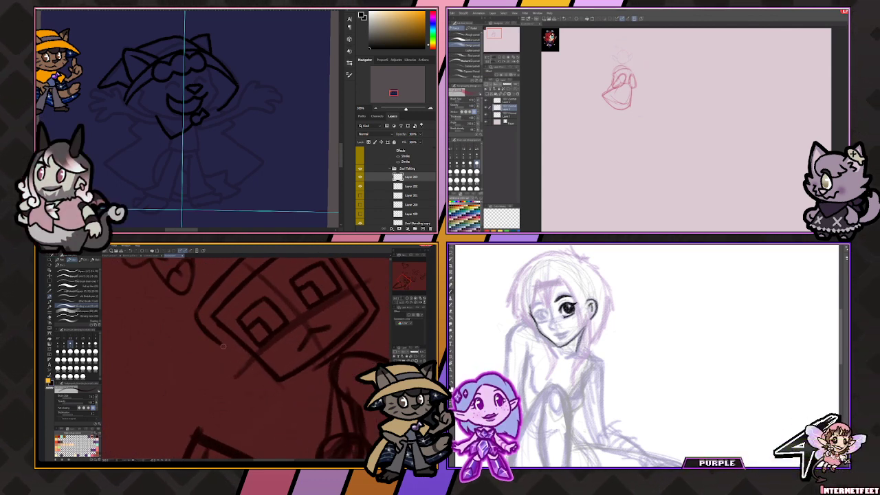
{"action": "left_click_drag", "start_coordinate": [272, 399], "coordinate": [315, 333]}
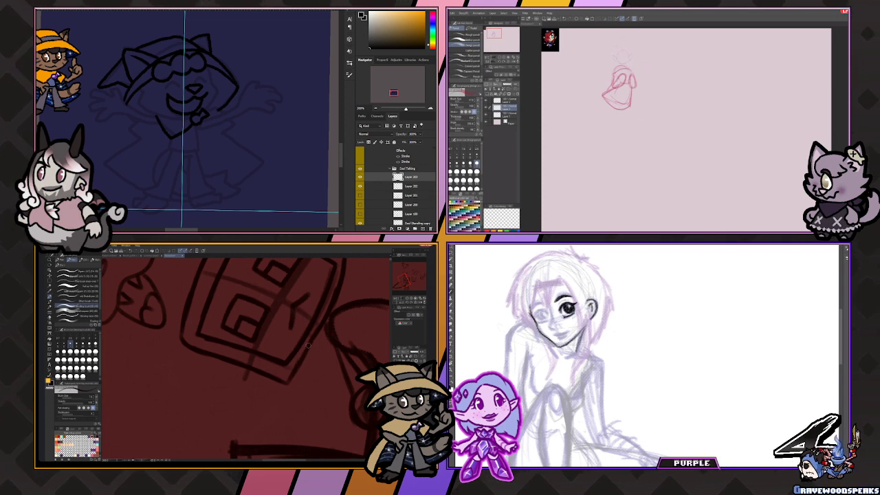
{"action": "mouse_move", "coordinate": [296, 372]}
{"action": "left_mouse_down"}
{"action": "mouse_move", "coordinate": [235, 348]}
{"action": "mouse_move", "coordinate": [239, 296]}
{"action": "mouse_move", "coordinate": [281, 341]}
{"action": "mouse_move", "coordinate": [275, 374]}
{"action": "left_mouse_up"}
{"action": "mouse_move", "coordinate": [237, 348]}
{"action": "left_mouse_down"}
{"action": "mouse_move", "coordinate": [288, 375]}
{"action": "mouse_move", "coordinate": [292, 349]}
{"action": "mouse_move", "coordinate": [297, 375]}
{"action": "mouse_move", "coordinate": [240, 389]}
{"action": "mouse_move", "coordinate": [306, 397]}
{"action": "mouse_move", "coordinate": [365, 392]}
{"action": "left_mouse_up"}
{"action": "left_click_drag", "start_coordinate": [241, 408], "coordinate": [253, 377]}
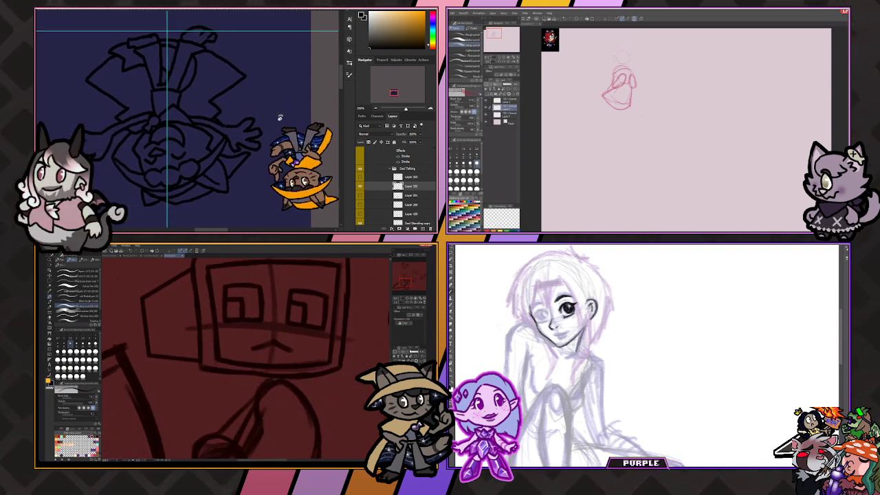
Dim the dark figure sketch and draw a wavy bright red cloak hem across its legs.
{"action": "left_click", "coordinate": [414, 352]}
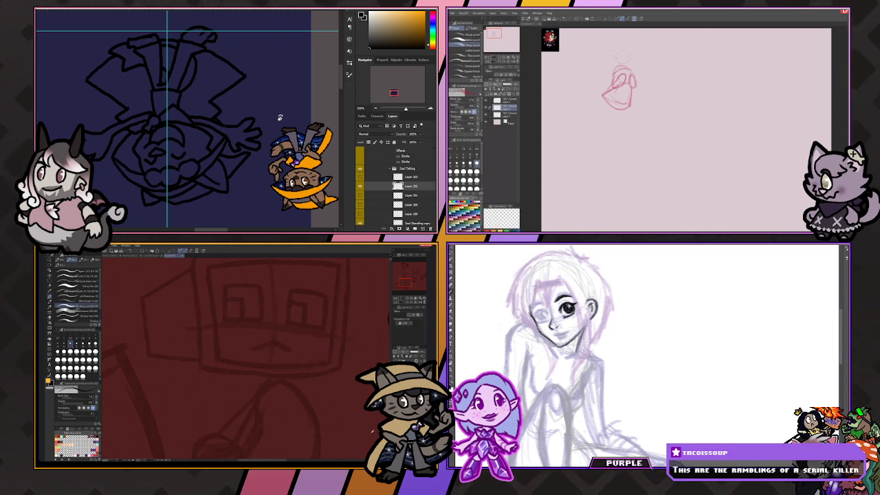
{"action": "left_click_drag", "start_coordinate": [275, 385], "coordinate": [251, 383]}
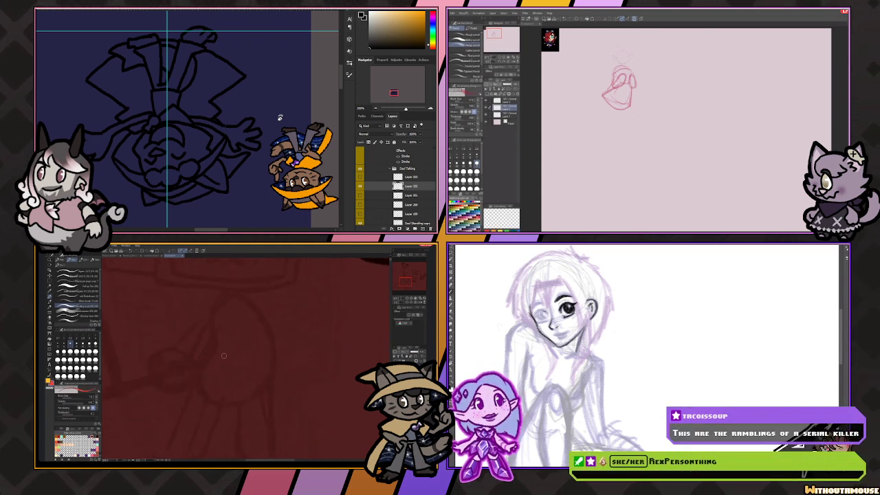
{"action": "left_click_drag", "start_coordinate": [231, 421], "coordinate": [173, 373]}
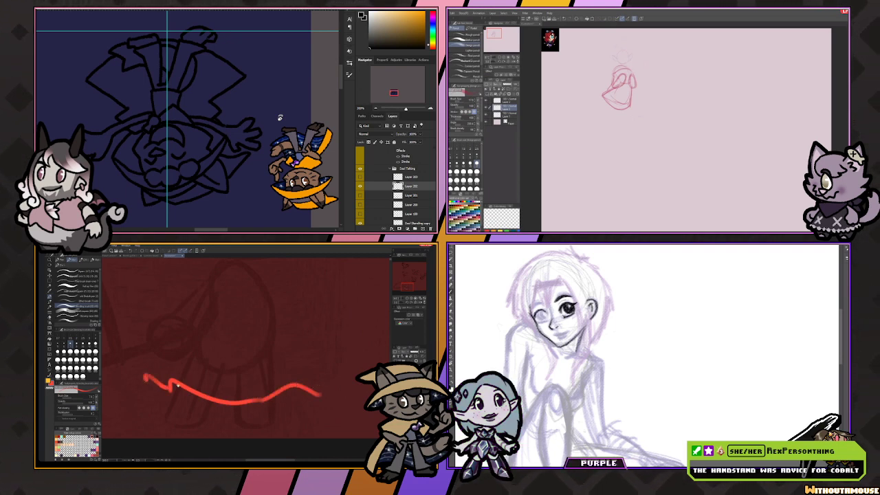
{"action": "scroll", "coordinate": [210, 347], "scroll_direction": "up", "scroll_amount": 1}
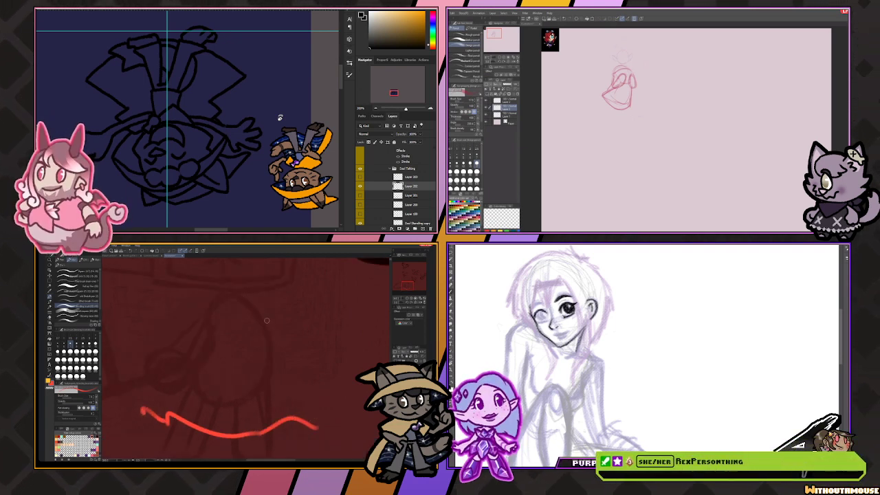
Sketch a bright red flared collar just below the square head and start the cloak's edge beneath it.
{"action": "left_click_drag", "start_coordinate": [230, 301], "coordinate": [221, 320]}
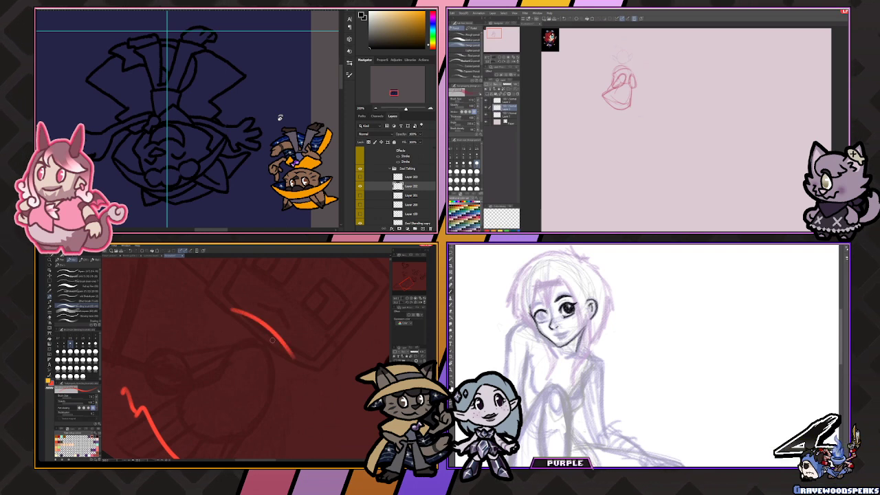
{"action": "left_click_drag", "start_coordinate": [223, 311], "coordinate": [233, 351]}
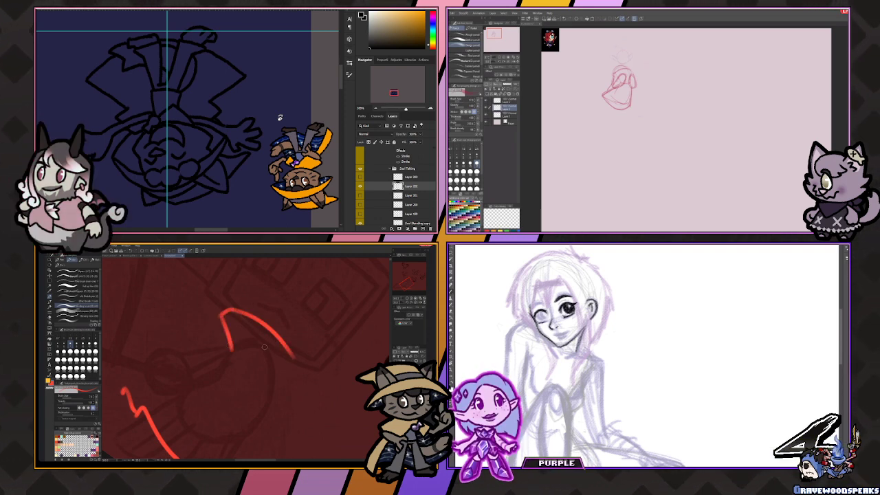
{"action": "mouse_move", "coordinate": [291, 358]}
{"action": "left_mouse_down"}
{"action": "mouse_move", "coordinate": [281, 393]}
{"action": "mouse_move", "coordinate": [239, 316]}
{"action": "mouse_move", "coordinate": [290, 340]}
{"action": "left_mouse_up"}
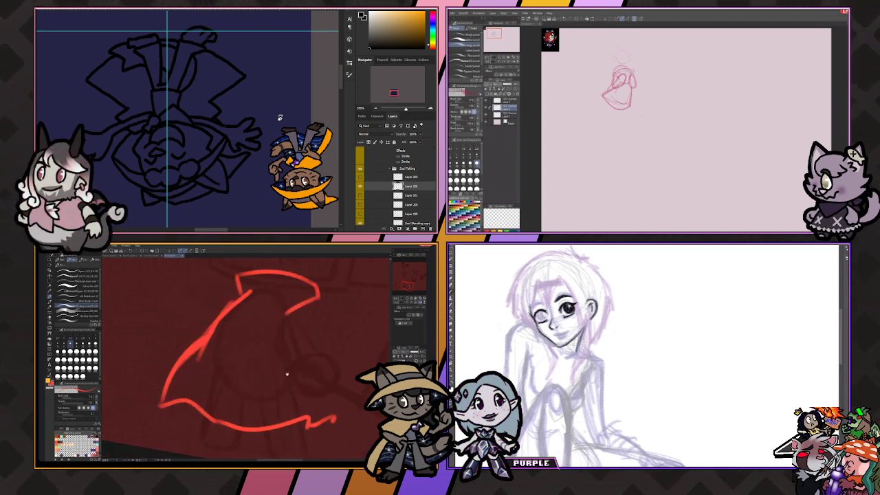
Draw the red cloak's remaining side edge down from the collar so that it flares out to the wavy hem.
{"action": "left_click_drag", "start_coordinate": [200, 356], "coordinate": [203, 314]}
{"action": "key", "text": "h"}
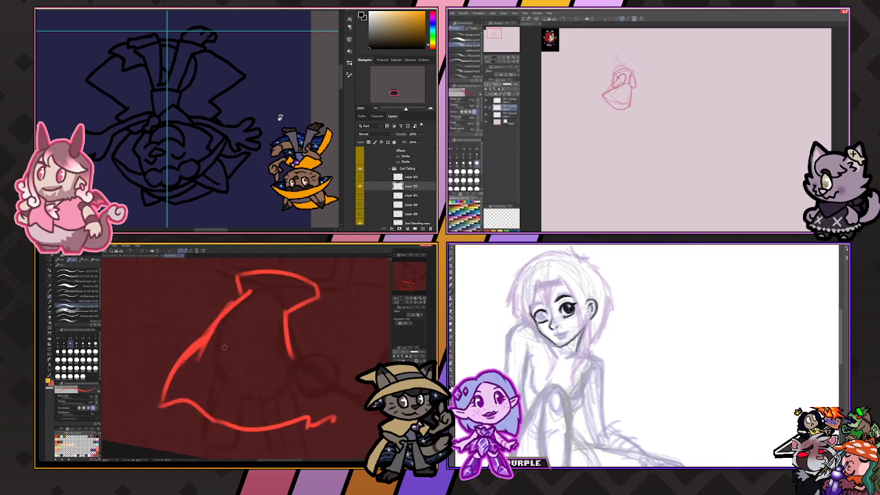
{"action": "left_click_drag", "start_coordinate": [251, 339], "coordinate": [297, 403]}
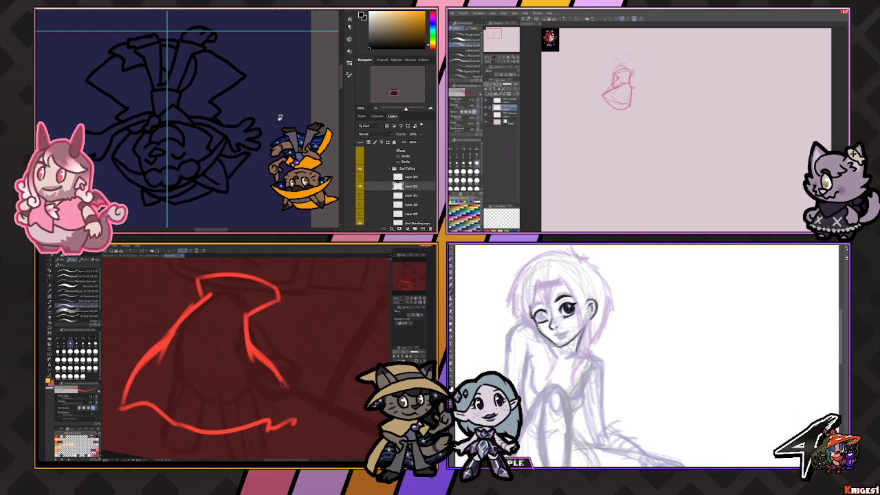
{"action": "scroll", "coordinate": [247, 358], "scroll_direction": "up", "scroll_amount": 3}
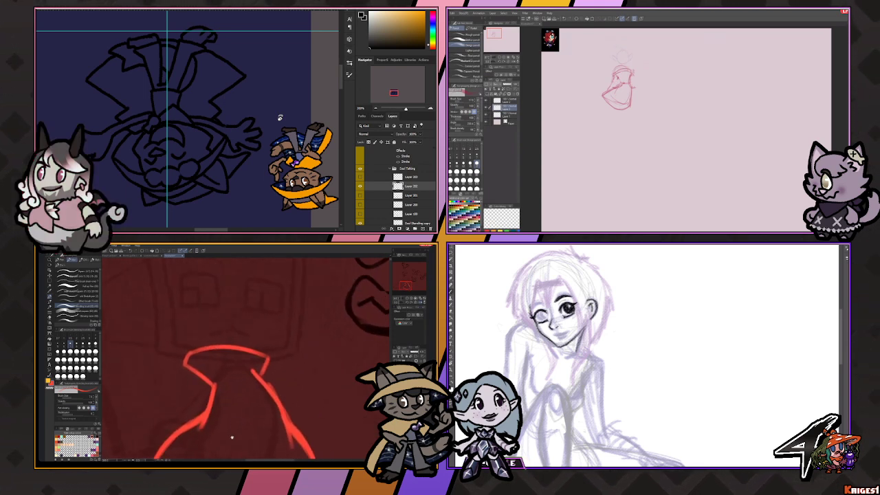
{"action": "scroll", "coordinate": [248, 358], "scroll_direction": "down", "scroll_amount": 2}
{"action": "scroll", "coordinate": [252, 384], "scroll_direction": "down", "scroll_amount": 2}
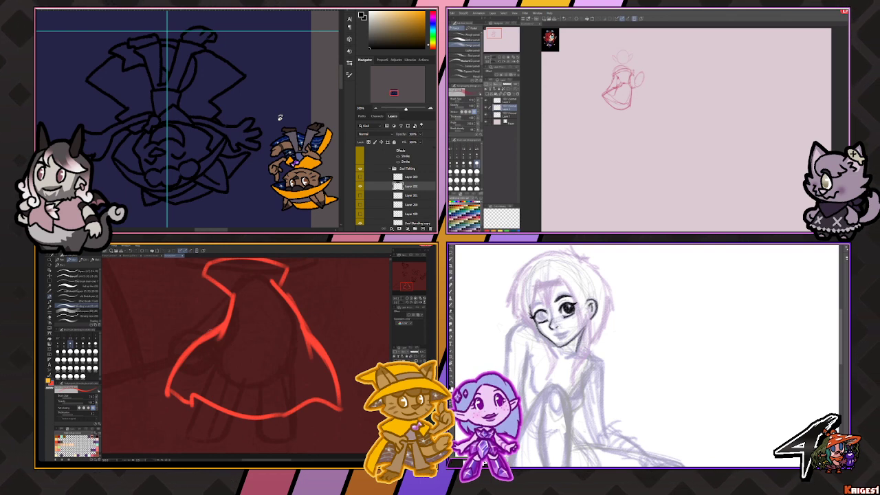
Switch to cyan and sketch the first leg with its notched foot below the red cloak hem.
{"action": "scroll", "coordinate": [228, 369], "scroll_direction": "up", "scroll_amount": 3}
{"action": "scroll", "coordinate": [306, 401], "scroll_direction": "down", "scroll_amount": 5}
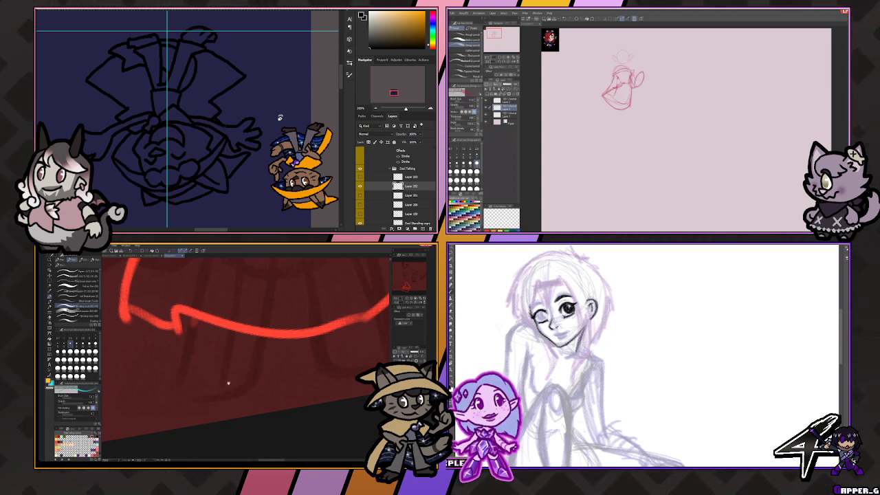
{"action": "mouse_move", "coordinate": [233, 394]}
{"action": "left_mouse_down"}
{"action": "mouse_move", "coordinate": [241, 377]}
{"action": "mouse_move", "coordinate": [245, 394]}
{"action": "left_mouse_up"}
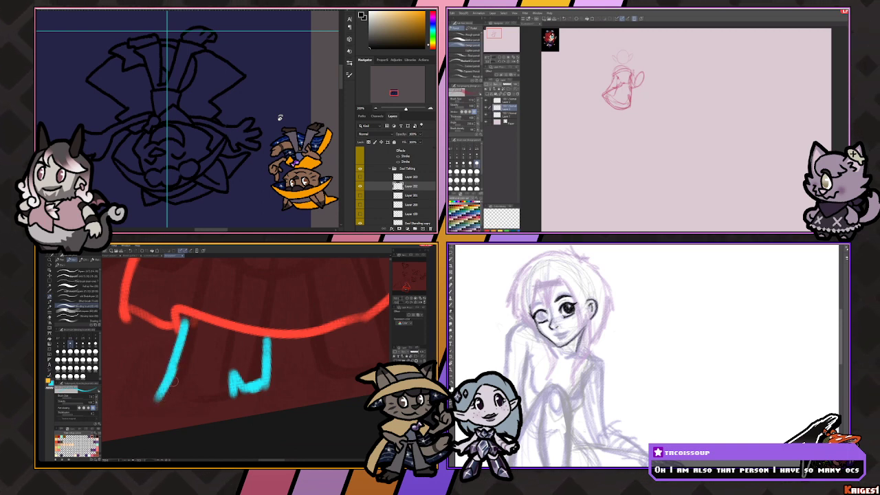
{"action": "mouse_move", "coordinate": [171, 390]}
{"action": "left_mouse_down"}
{"action": "mouse_move", "coordinate": [227, 402]}
{"action": "mouse_move", "coordinate": [254, 376]}
{"action": "left_mouse_up"}
Sketch the second cyan leg and its foot below the hem, redoing the outer leg line once.
{"action": "left_click_drag", "start_coordinate": [231, 348], "coordinate": [229, 388]}
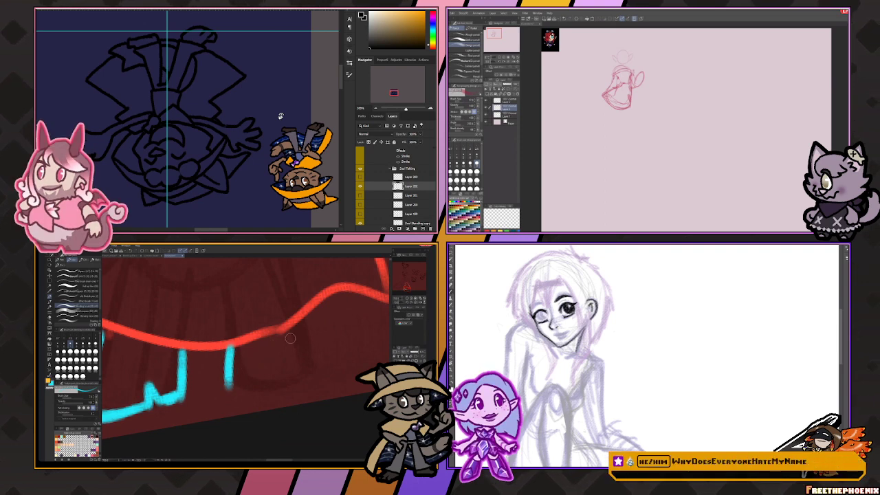
{"action": "left_click_drag", "start_coordinate": [308, 309], "coordinate": [313, 380]}
{"action": "key", "text": "ctrl+z"}
{"action": "mouse_move", "coordinate": [305, 315]}
{"action": "left_mouse_down"}
{"action": "mouse_move", "coordinate": [309, 378]}
{"action": "mouse_move", "coordinate": [278, 397]}
{"action": "left_mouse_up"}
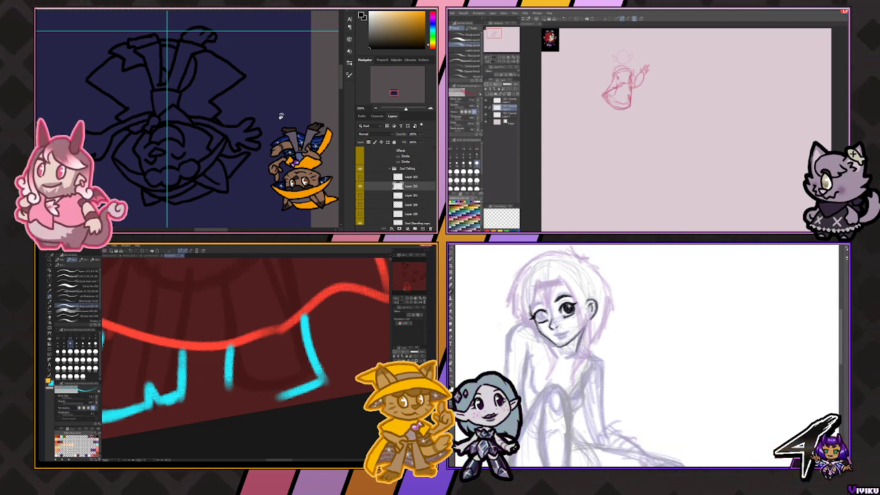
{"action": "key", "text": "h"}
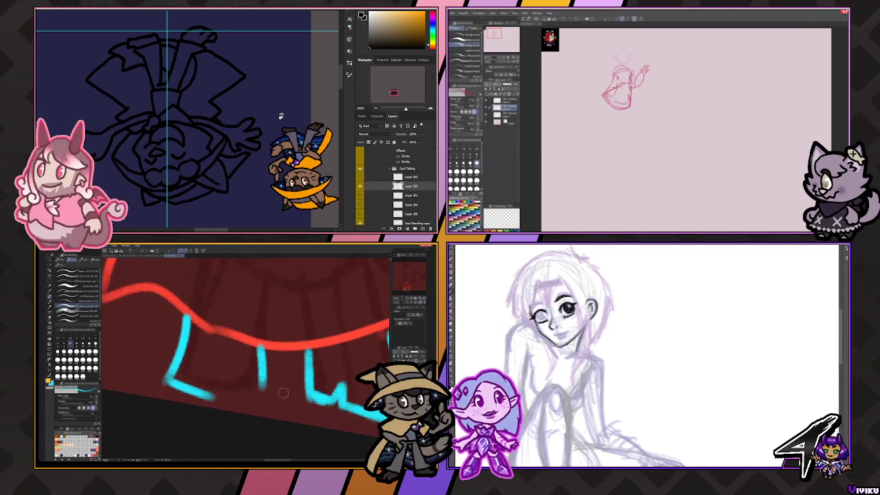
{"action": "mouse_move", "coordinate": [263, 389]}
{"action": "left_mouse_down"}
{"action": "mouse_move", "coordinate": [245, 375]}
{"action": "mouse_move", "coordinate": [230, 391]}
{"action": "mouse_move", "coordinate": [251, 396]}
{"action": "mouse_move", "coordinate": [265, 358]}
{"action": "left_mouse_up"}
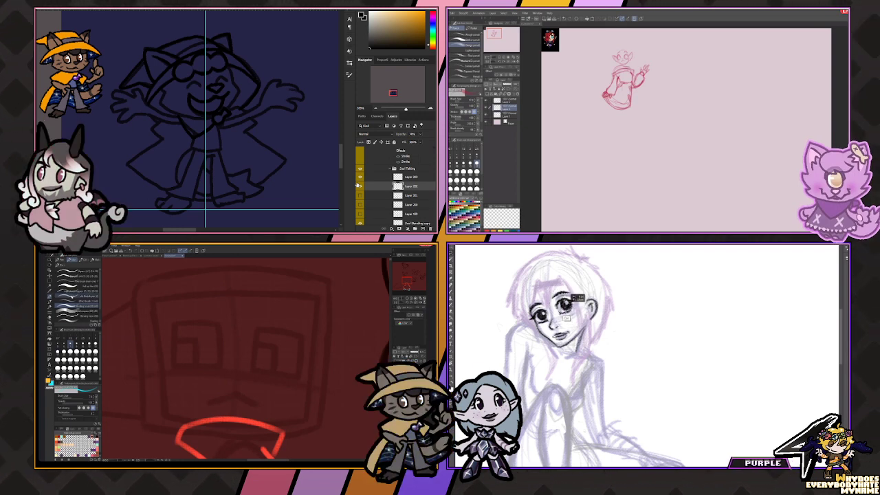
Select a circle for the head just above the red collar and try filling it with cyan.
{"action": "left_click", "coordinate": [50, 270]}
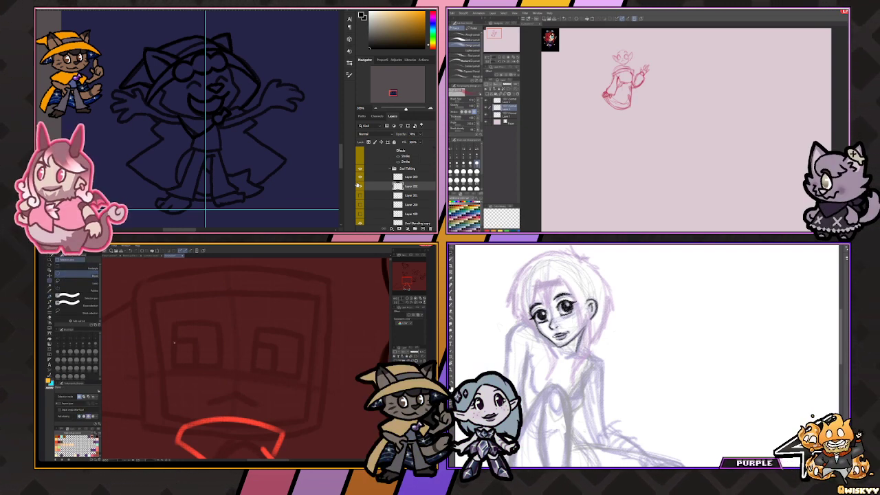
{"action": "left_click_drag", "start_coordinate": [205, 366], "coordinate": [200, 373]}
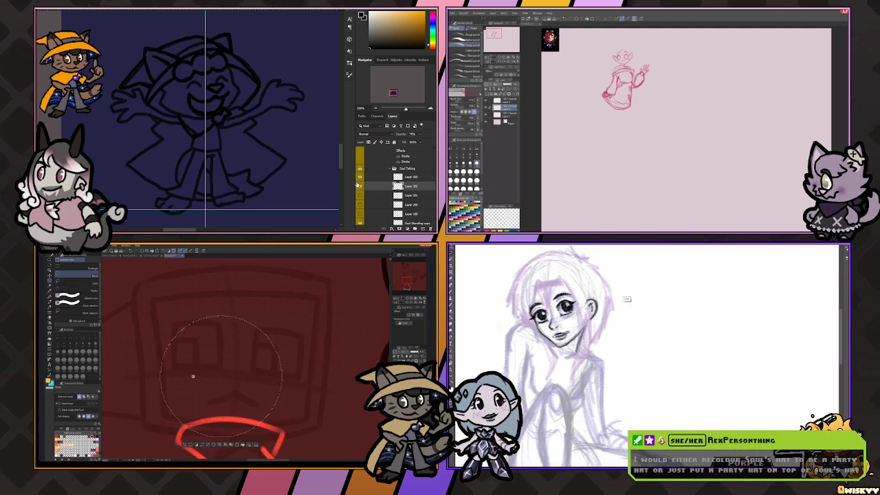
{"action": "left_click", "coordinate": [50, 339]}
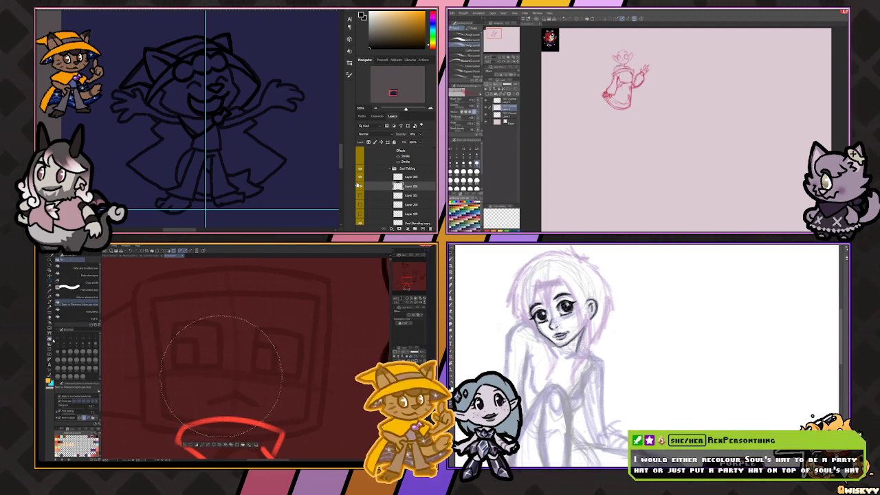
{"action": "left_click", "coordinate": [205, 384]}
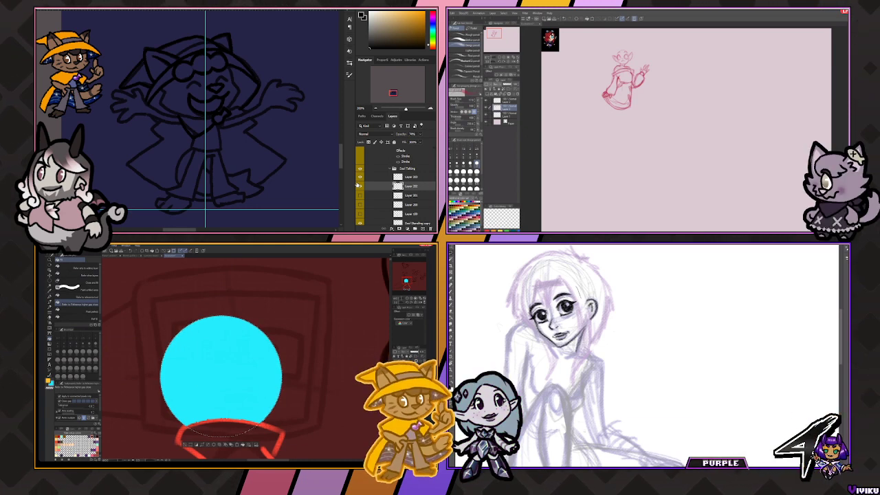
{"action": "key", "text": "ctrl+z"}
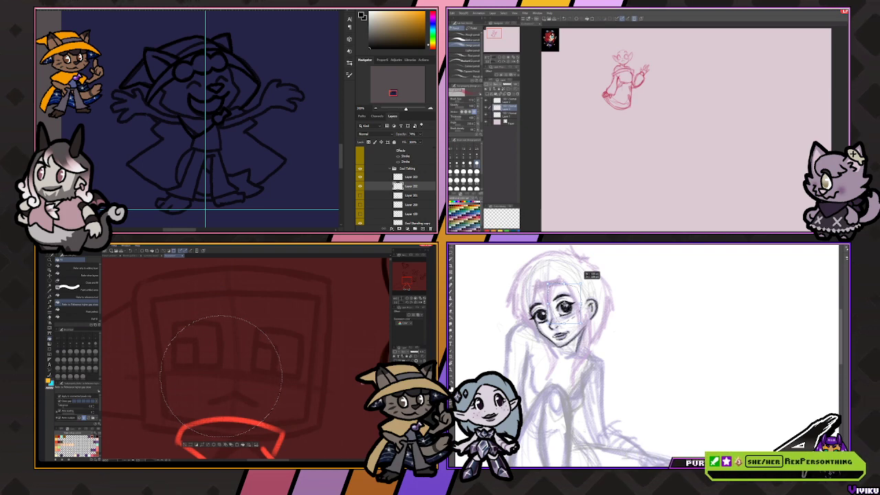
{"action": "key", "text": "ctrl+y"}
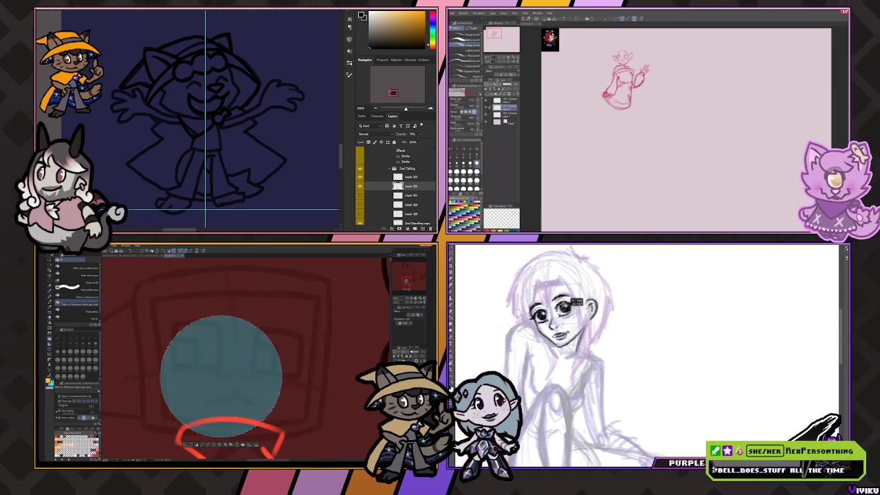
{"action": "key", "text": "ctrl+z"}
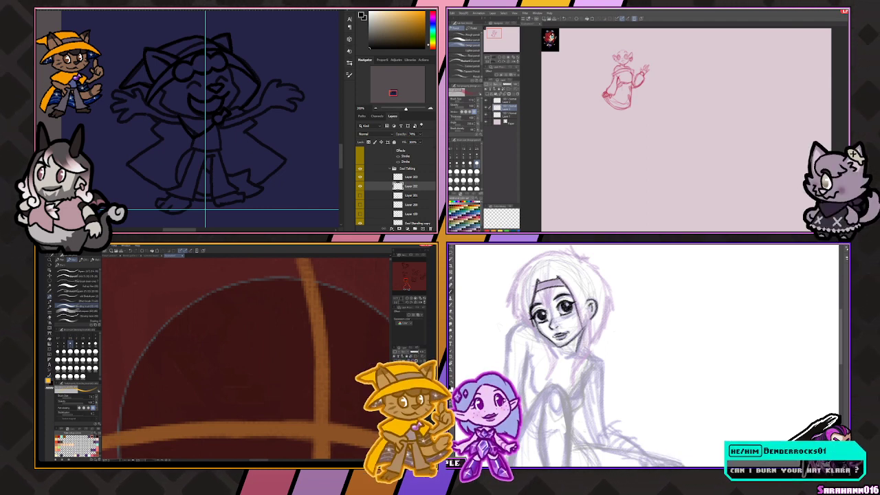
Sketch the first yellow eye's upper curve and the second eye's slanted inner line above the orange guideline, redoing the slanted line once.
{"action": "mouse_move", "coordinate": [177, 387]}
{"action": "left_mouse_down"}
{"action": "mouse_move", "coordinate": [213, 387]}
{"action": "mouse_move", "coordinate": [213, 295]}
{"action": "mouse_move", "coordinate": [240, 378]}
{"action": "mouse_move", "coordinate": [289, 311]}
{"action": "left_mouse_up"}
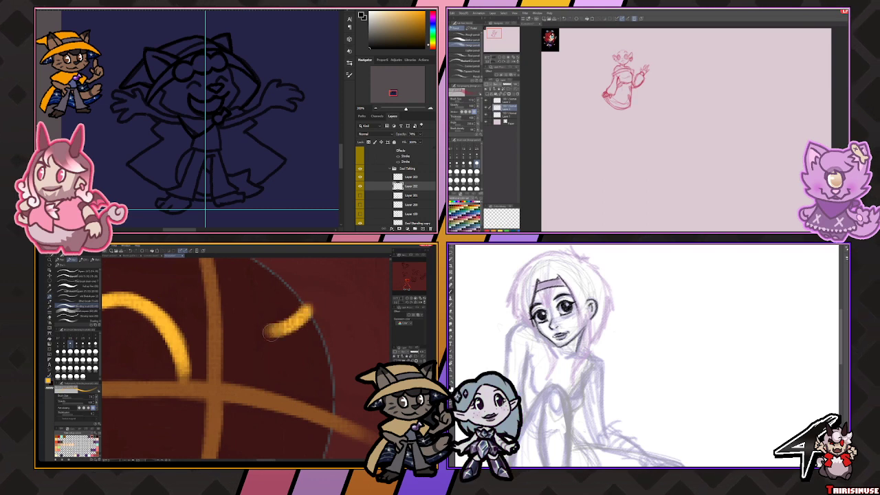
{"action": "key", "text": "h"}
{"action": "left_click_drag", "start_coordinate": [180, 308], "coordinate": [224, 334]}
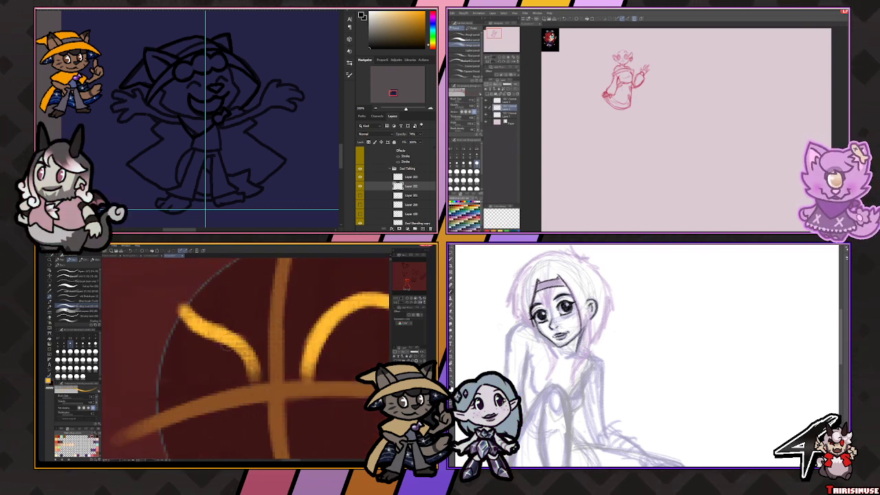
{"action": "key", "text": "ctrl+z"}
{"action": "left_click_drag", "start_coordinate": [210, 317], "coordinate": [253, 381]}
{"action": "key", "text": "h"}
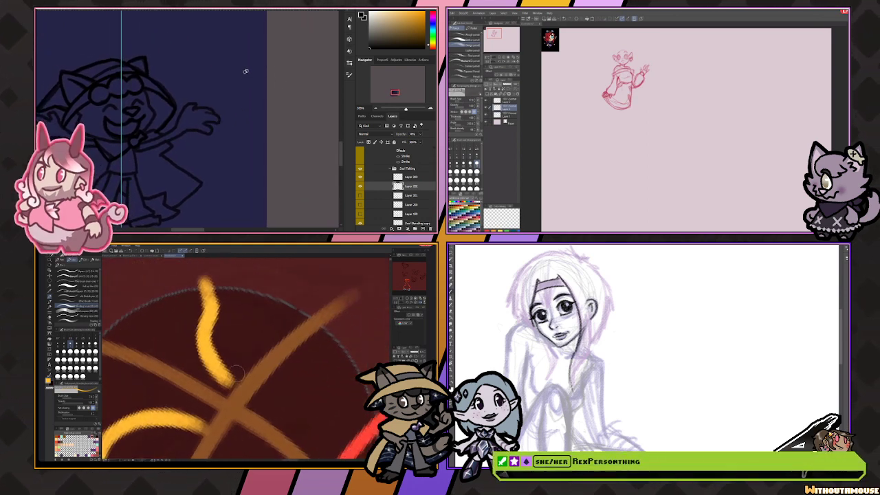
Try a large tilted ellipse beside the hat-wearing cat on the blue canvas.
{"action": "left_click_drag", "start_coordinate": [275, 74], "coordinate": [204, 62]}
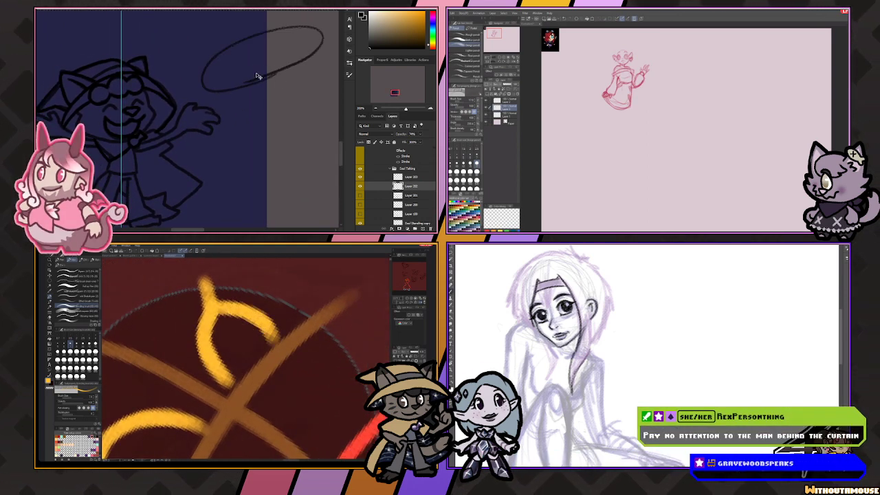
{"action": "key", "text": "ctrl+z"}
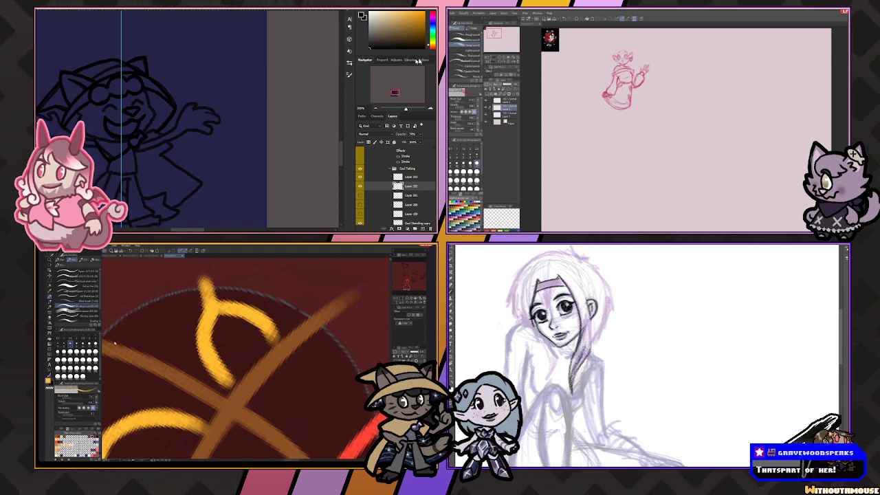
Complete both yellow eye outlines on the round head, closing each one along the horizontal guideline.
{"action": "left_click_drag", "start_coordinate": [165, 355], "coordinate": [231, 338]}
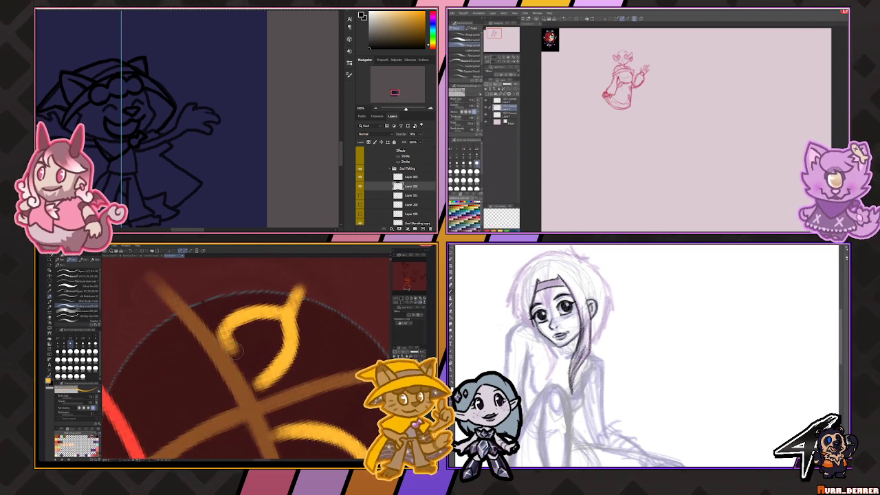
{"action": "mouse_move", "coordinate": [254, 372]}
{"action": "left_mouse_down"}
{"action": "mouse_move", "coordinate": [278, 387]}
{"action": "mouse_move", "coordinate": [318, 379]}
{"action": "mouse_move", "coordinate": [329, 349]}
{"action": "left_mouse_up"}
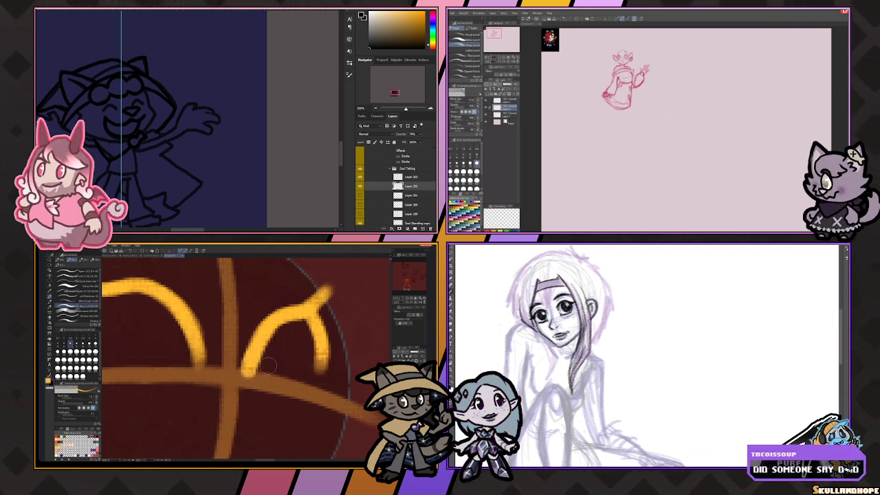
{"action": "mouse_move", "coordinate": [268, 365]}
{"action": "left_mouse_down"}
{"action": "mouse_move", "coordinate": [285, 300]}
{"action": "mouse_move", "coordinate": [271, 293]}
{"action": "mouse_move", "coordinate": [295, 310]}
{"action": "left_mouse_up"}
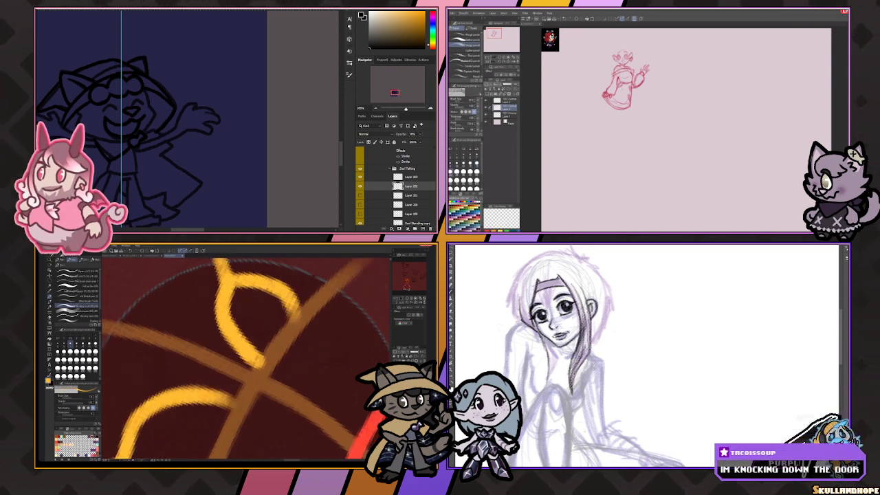
{"action": "mouse_move", "coordinate": [268, 357]}
{"action": "left_mouse_down"}
{"action": "mouse_move", "coordinate": [211, 385]}
{"action": "mouse_move", "coordinate": [274, 384]}
{"action": "mouse_move", "coordinate": [247, 367]}
{"action": "mouse_move", "coordinate": [254, 387]}
{"action": "mouse_move", "coordinate": [243, 358]}
{"action": "mouse_move", "coordinate": [269, 312]}
{"action": "mouse_move", "coordinate": [274, 352]}
{"action": "left_mouse_up"}
{"action": "mouse_move", "coordinate": [220, 289]}
{"action": "left_mouse_down"}
{"action": "mouse_move", "coordinate": [268, 347]}
{"action": "mouse_move", "coordinate": [249, 380]}
{"action": "mouse_move", "coordinate": [241, 370]}
{"action": "mouse_move", "coordinate": [226, 377]}
{"action": "mouse_move", "coordinate": [229, 405]}
{"action": "mouse_move", "coordinate": [189, 361]}
{"action": "mouse_move", "coordinate": [205, 341]}
{"action": "left_mouse_up"}
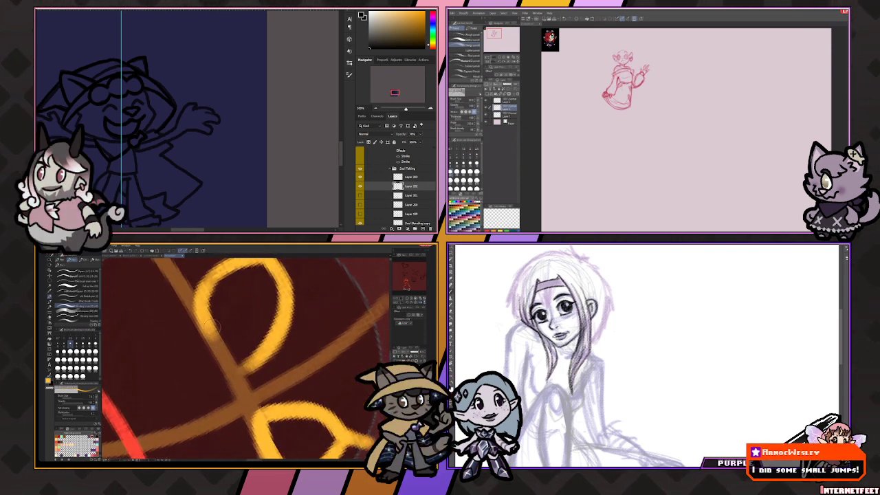
{"action": "mouse_move", "coordinate": [251, 363]}
{"action": "left_mouse_down"}
{"action": "mouse_move", "coordinate": [269, 356]}
{"action": "mouse_move", "coordinate": [249, 343]}
{"action": "left_mouse_up"}
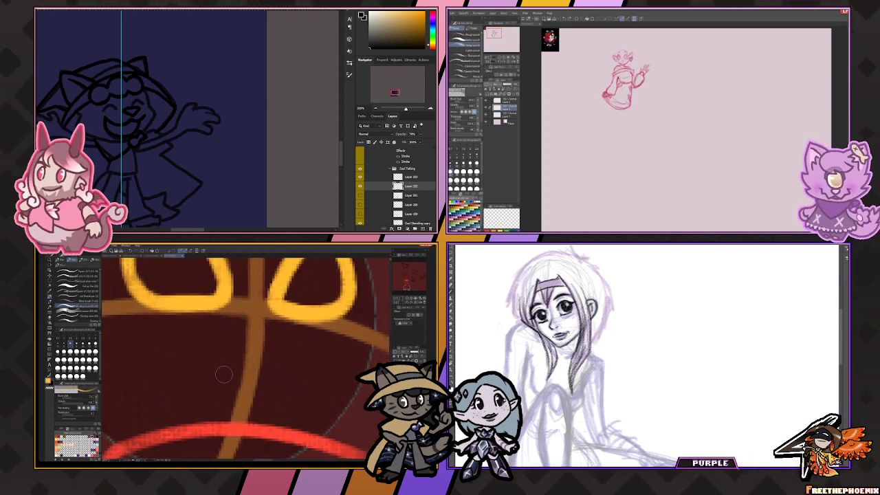
Add a yellow pupil line inside each of the round head's eyes.
{"action": "left_click_drag", "start_coordinate": [224, 371], "coordinate": [226, 363]}
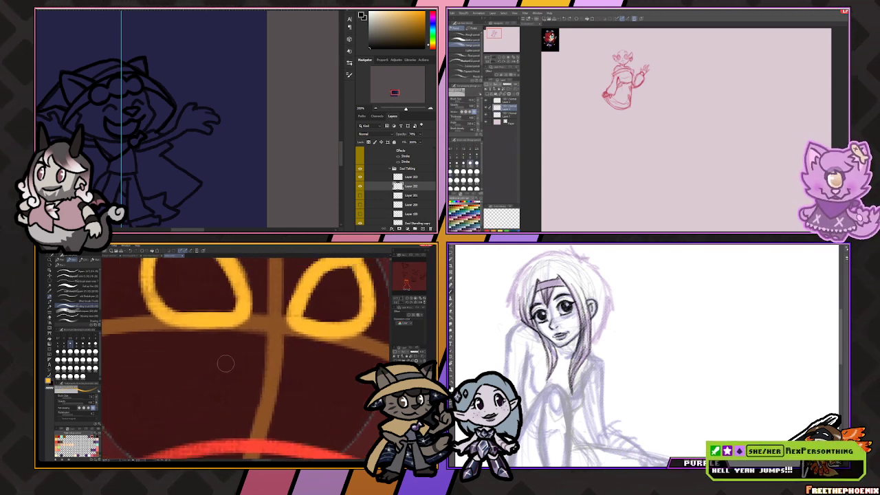
{"action": "scroll", "coordinate": [225, 363], "scroll_direction": "down", "scroll_amount": 6}
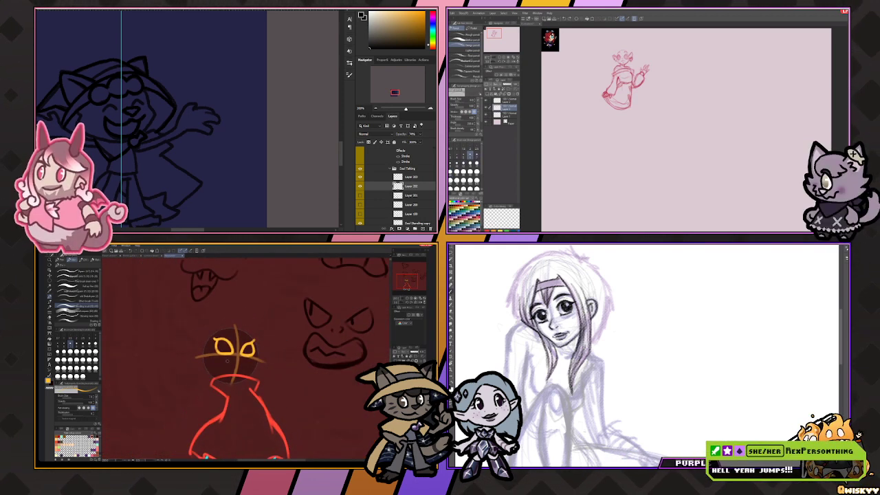
{"action": "scroll", "coordinate": [227, 361], "scroll_direction": "up", "scroll_amount": 6}
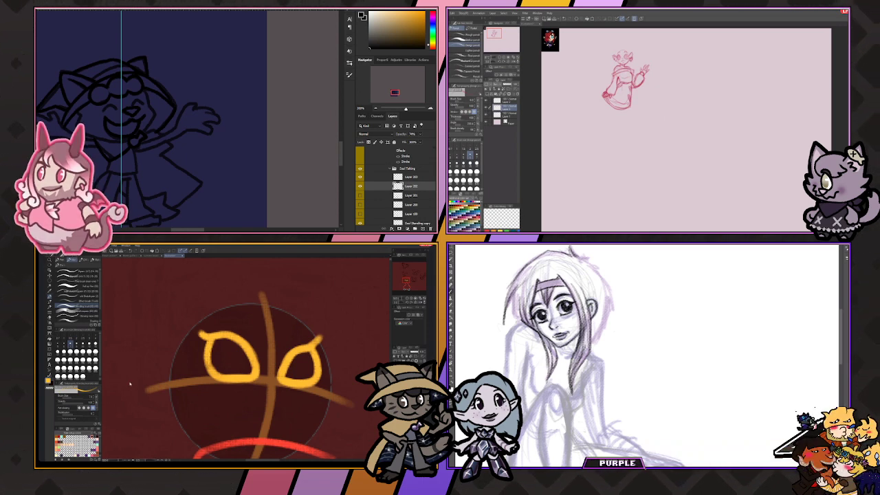
{"action": "scroll", "coordinate": [192, 379], "scroll_direction": "up", "scroll_amount": 4}
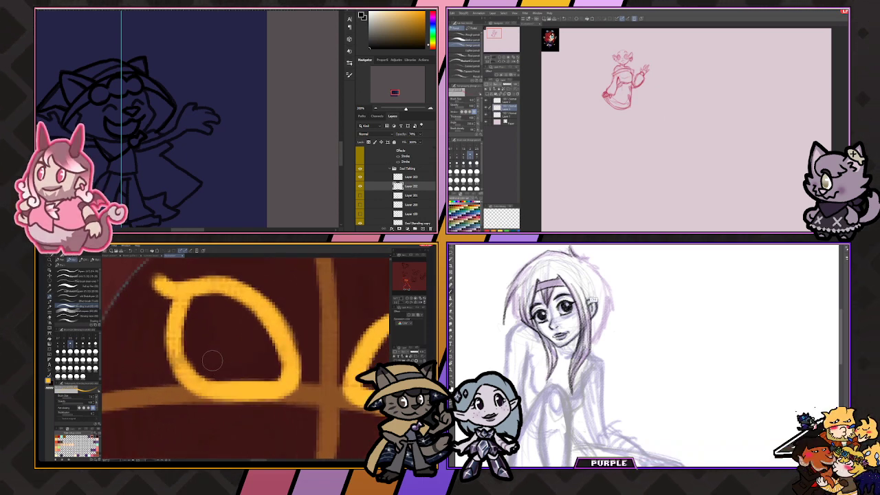
{"action": "scroll", "coordinate": [234, 366], "scroll_direction": "right", "scroll_amount": 3}
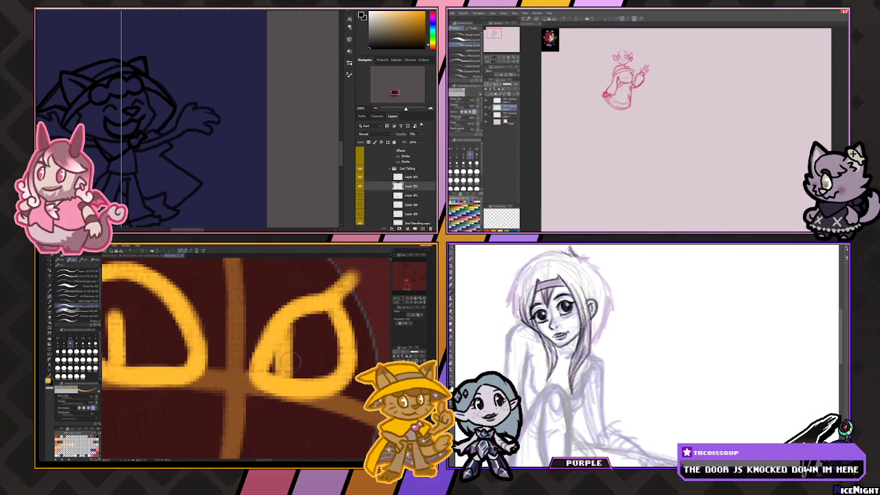
{"action": "scroll", "coordinate": [198, 352], "scroll_direction": "down", "scroll_amount": 5}
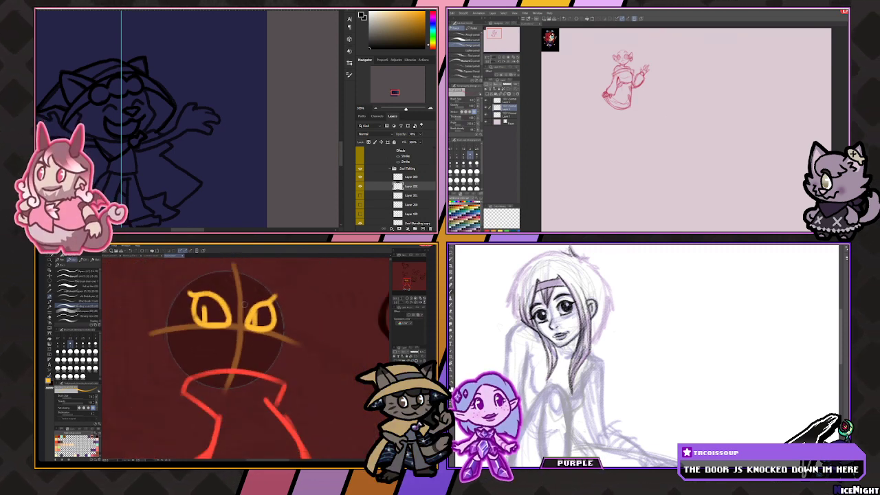
Examine the red-cloaked character's eyes, collar, hem and cyan feet, both up close and against the whole canvas.
{"action": "scroll", "coordinate": [227, 323], "scroll_direction": "up", "scroll_amount": 5}
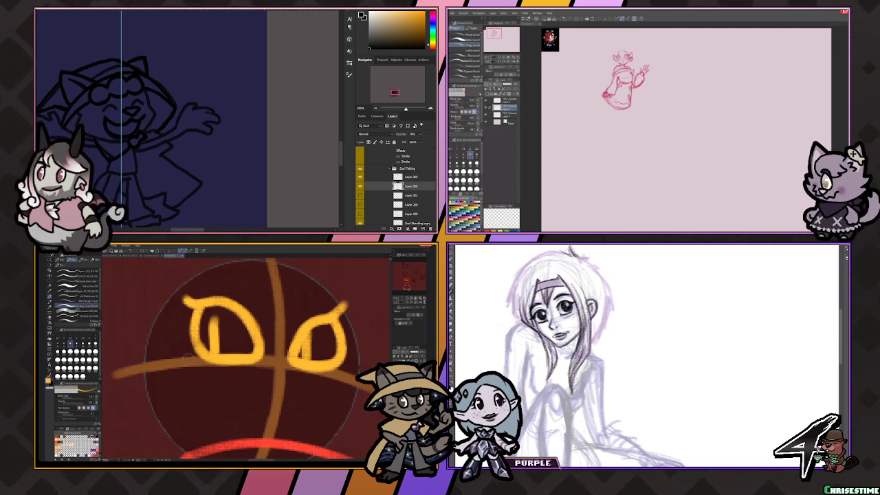
{"action": "scroll", "coordinate": [234, 357], "scroll_direction": "down", "scroll_amount": 5}
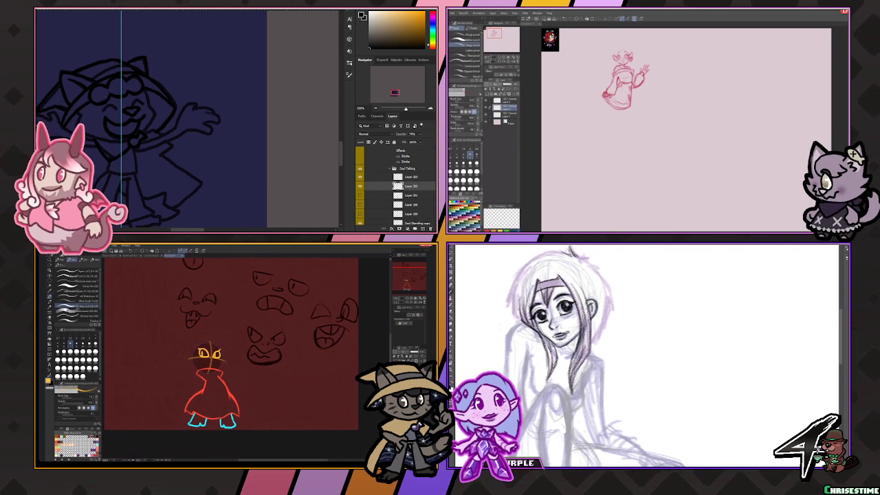
{"action": "scroll", "coordinate": [206, 385], "scroll_direction": "up", "scroll_amount": 5}
{"action": "scroll", "coordinate": [197, 387], "scroll_direction": "up", "scroll_amount": 2}
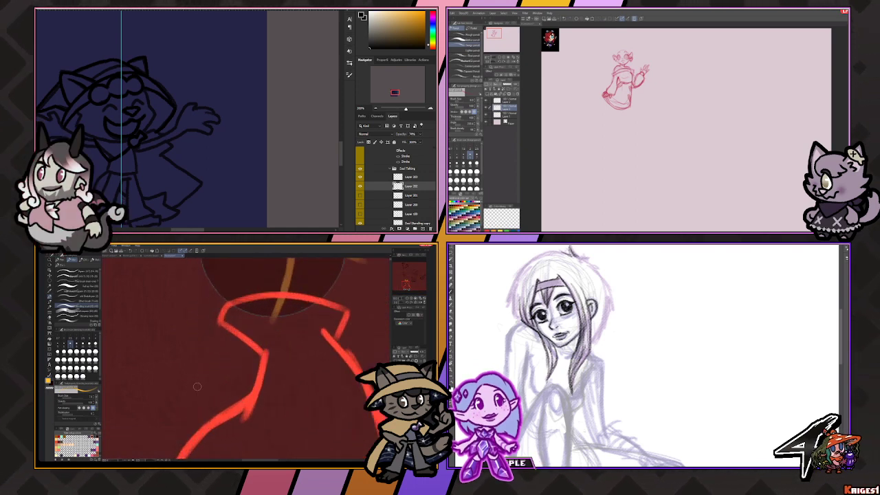
{"action": "scroll", "coordinate": [179, 375], "scroll_direction": "up", "scroll_amount": 4}
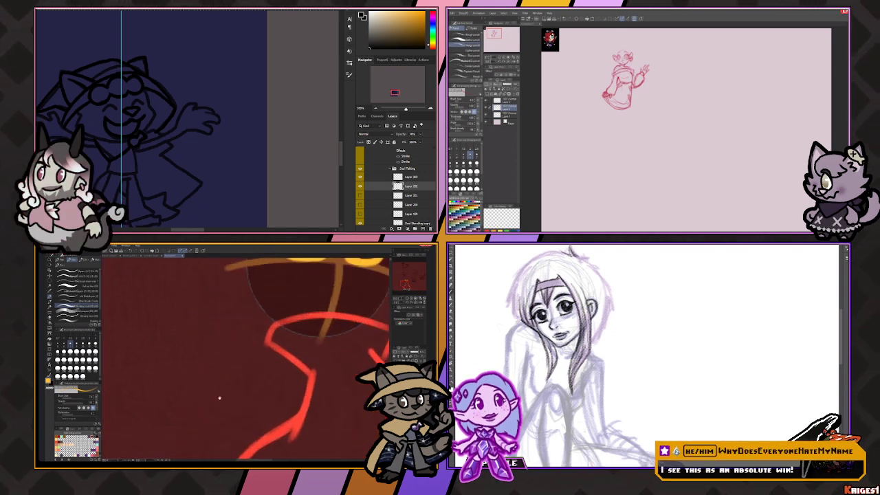
{"action": "scroll", "coordinate": [177, 353], "scroll_direction": "down", "scroll_amount": 1}
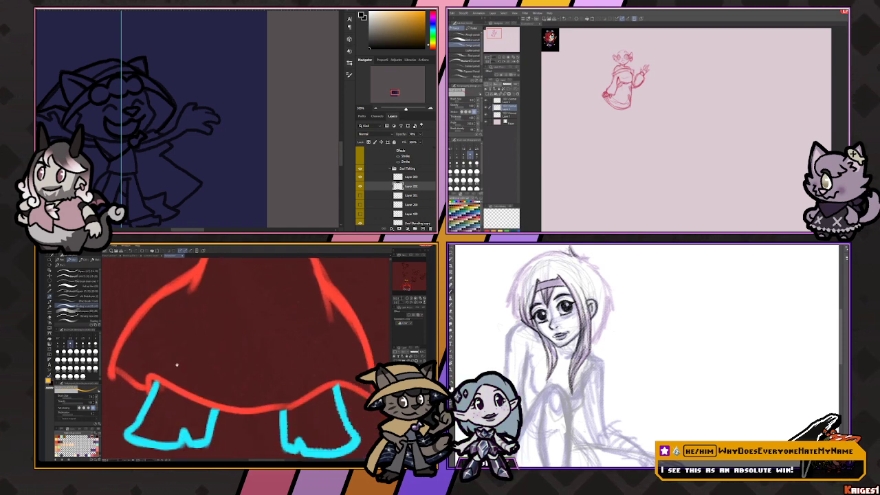
{"action": "scroll", "coordinate": [269, 375], "scroll_direction": "down", "scroll_amount": 1}
{"action": "scroll", "coordinate": [268, 375], "scroll_direction": "down", "scroll_amount": 2}
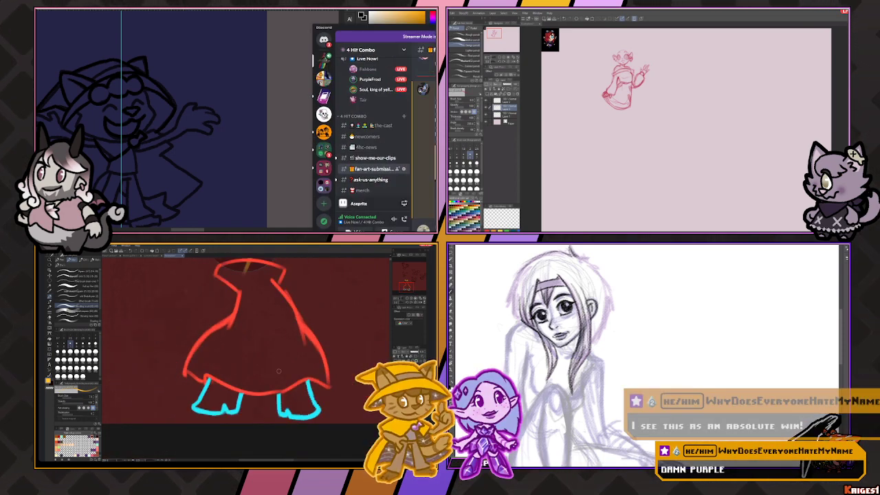
Switch to Discord, open the four-panel fan-art comic and widen the window to show all of its panels.
{"action": "left_click", "coordinate": [163, 97]}
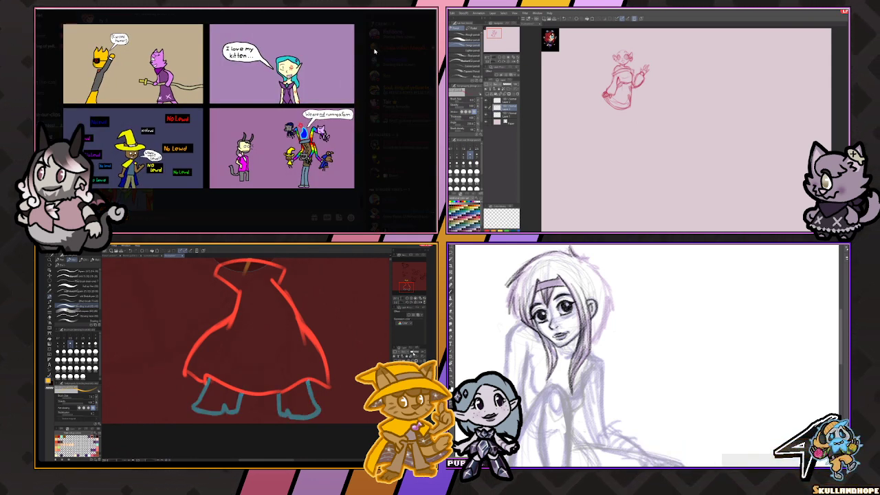
{"action": "left_click", "coordinate": [364, 44]}
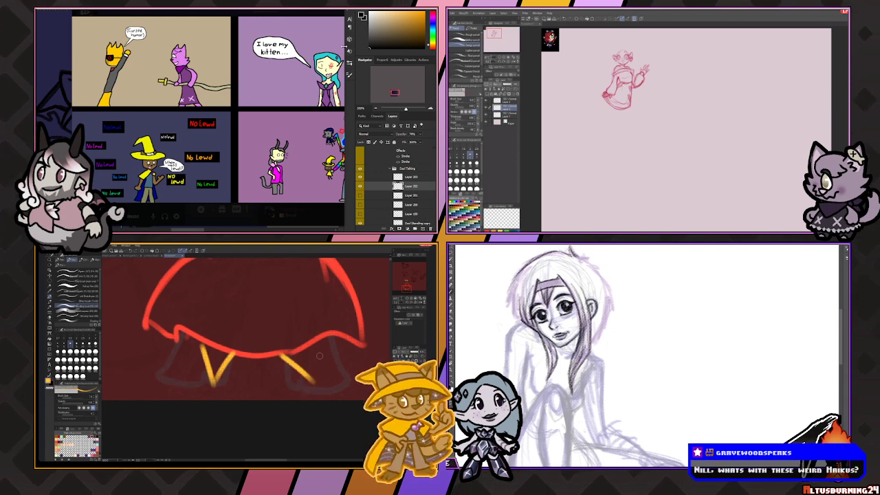
{"action": "left_click_drag", "start_coordinate": [356, 44], "coordinate": [432, 48]}
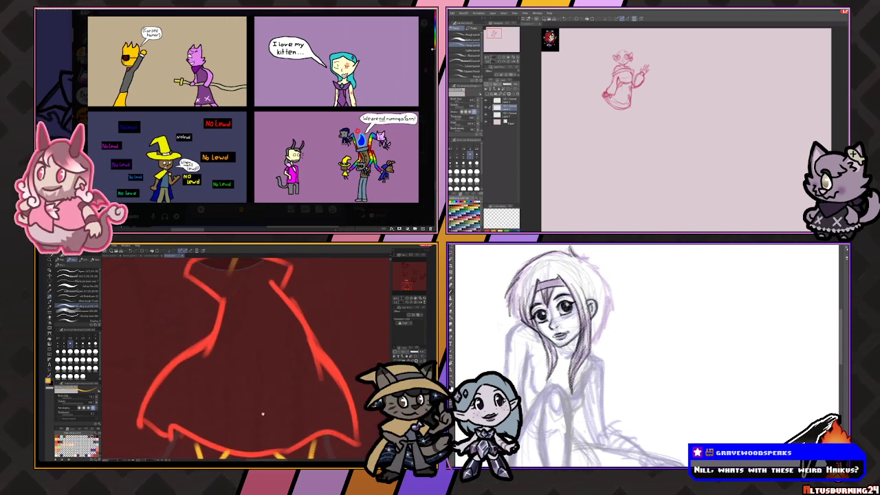
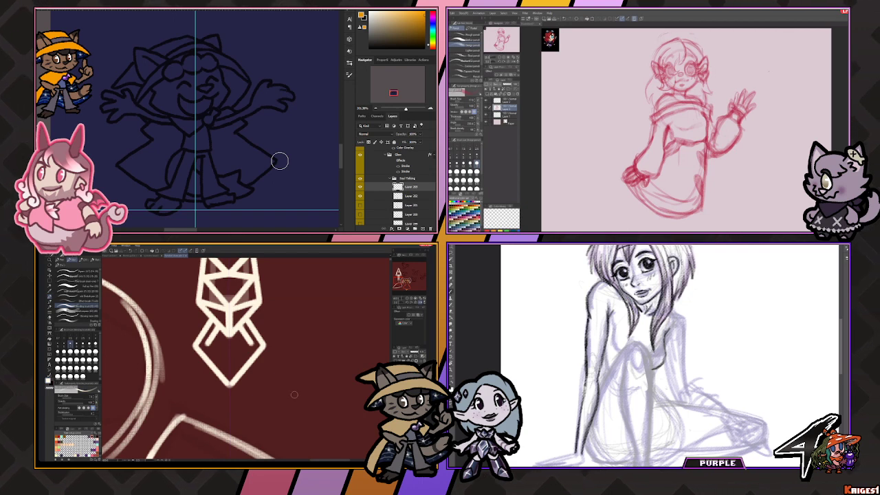
{"action": "scroll", "coordinate": [282, 381], "scroll_direction": "down", "scroll_amount": 5}
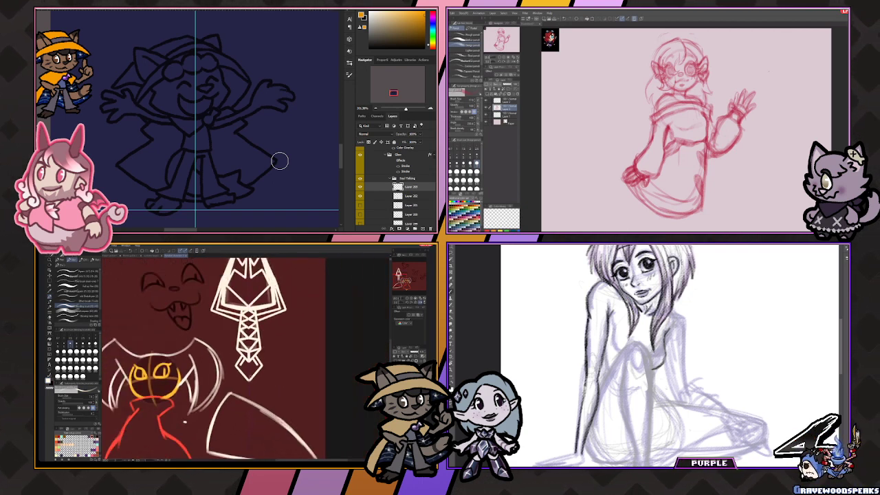
{"action": "scroll", "coordinate": [210, 360], "scroll_direction": "down", "scroll_amount": 3}
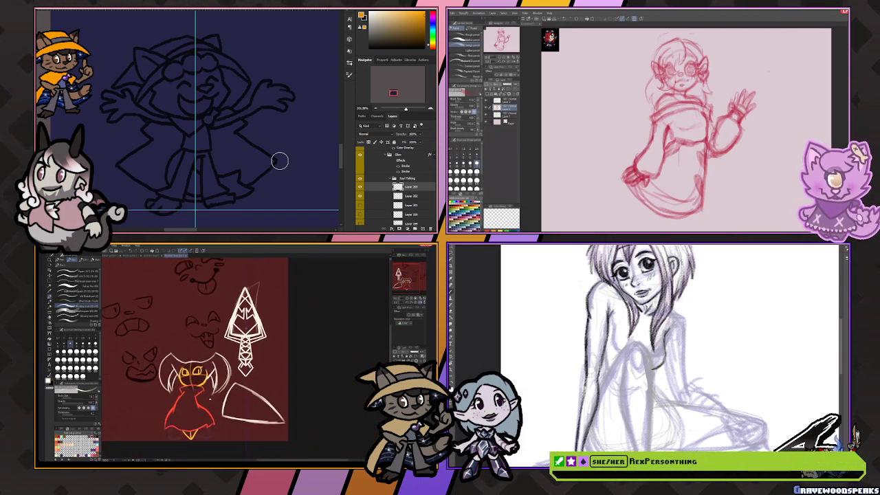
Add a white stroke inside the spearhead, on the left below its central zigzag.
{"action": "scroll", "coordinate": [210, 360], "scroll_direction": "up", "scroll_amount": 3}
{"action": "scroll", "coordinate": [226, 358], "scroll_direction": "up", "scroll_amount": 3}
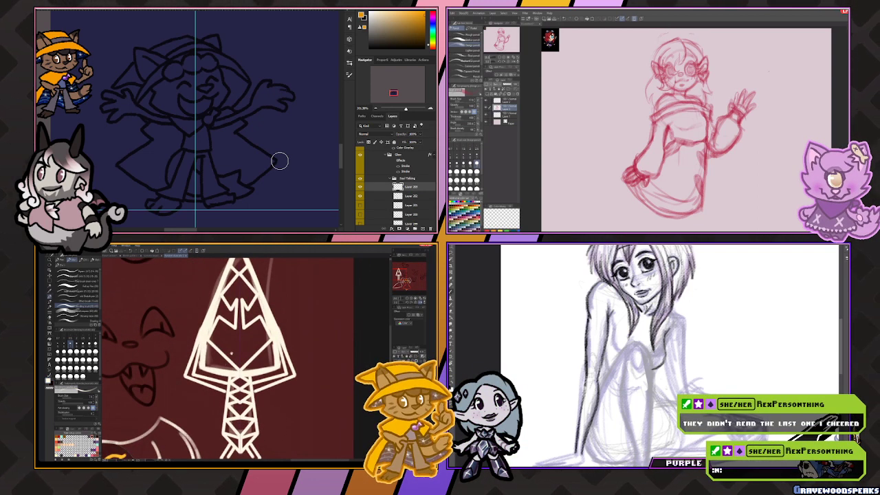
{"action": "scroll", "coordinate": [198, 361], "scroll_direction": "up", "scroll_amount": 4}
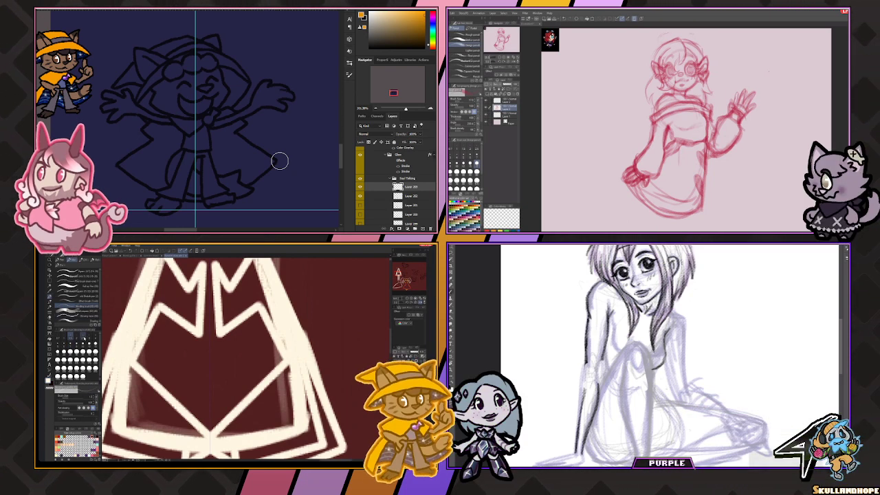
{"action": "left_click_drag", "start_coordinate": [163, 326], "coordinate": [203, 354]}
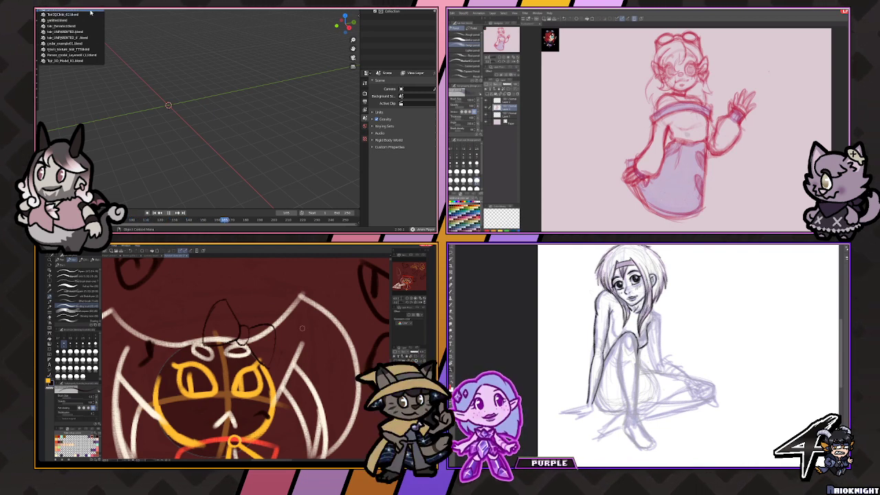
Switch to Blender, open the recent horned chibi model without saving the untitled scene, and inspect it from several angles.
{"action": "left_click", "coordinate": [90, 13]}
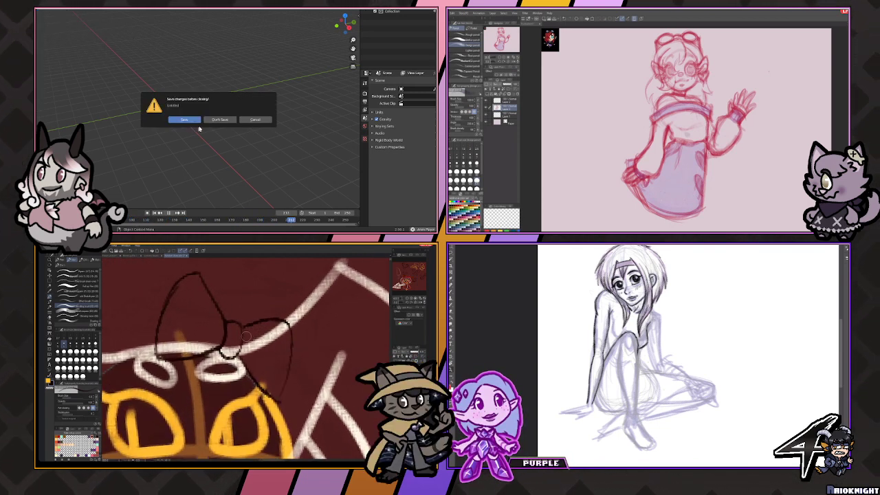
{"action": "left_click", "coordinate": [228, 120]}
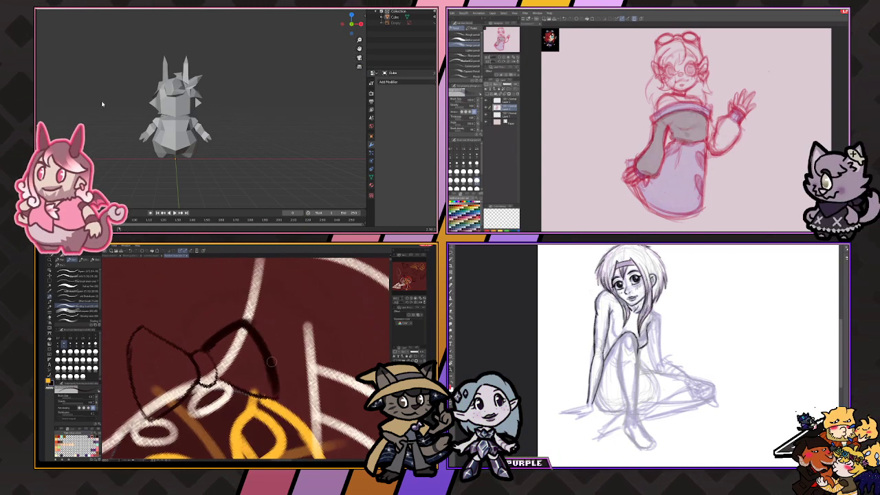
{"action": "left_click_drag", "start_coordinate": [103, 103], "coordinate": [255, 99]}
{"action": "scroll", "coordinate": [244, 92], "scroll_direction": "up", "scroll_amount": 5}
{"action": "right_click", "coordinate": [230, 98]}
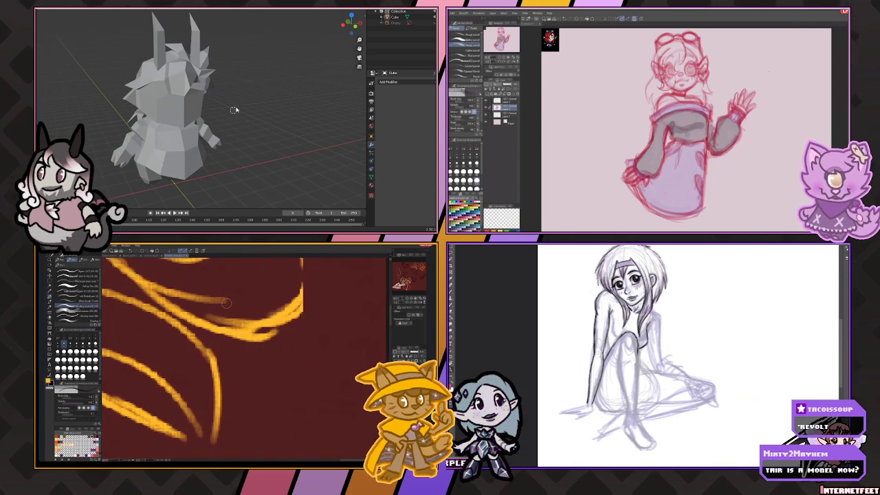
{"action": "right_click", "coordinate": [229, 106]}
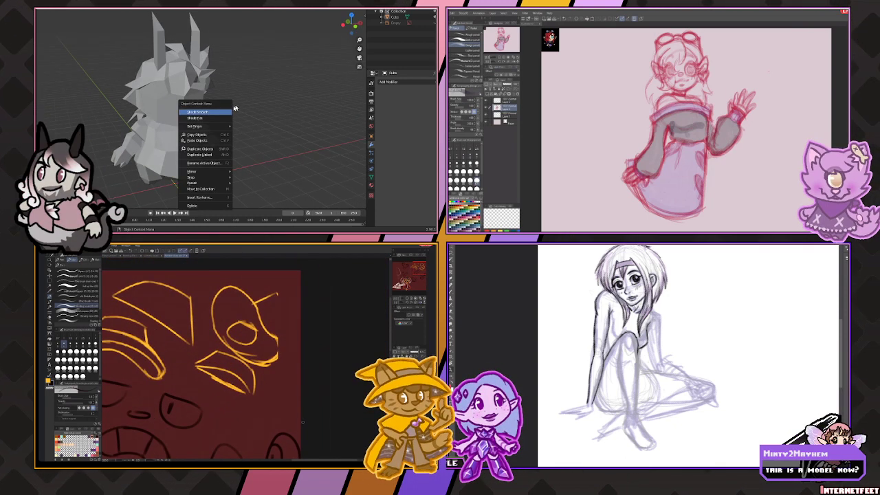
{"action": "right_click", "coordinate": [259, 104]}
{"action": "left_click_drag", "start_coordinate": [250, 109], "coordinate": [274, 98]}
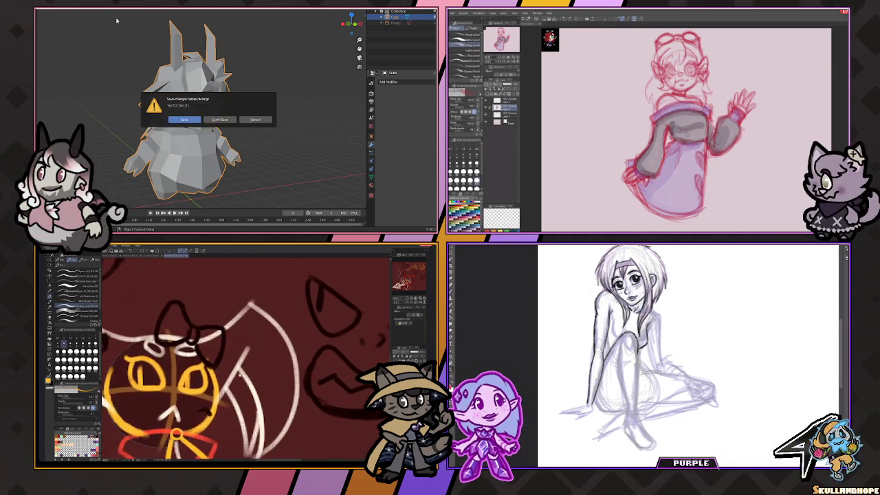
Start a new scene without saving the chibi file and delete the default cube, camera and light.
{"action": "left_click", "coordinate": [221, 120]}
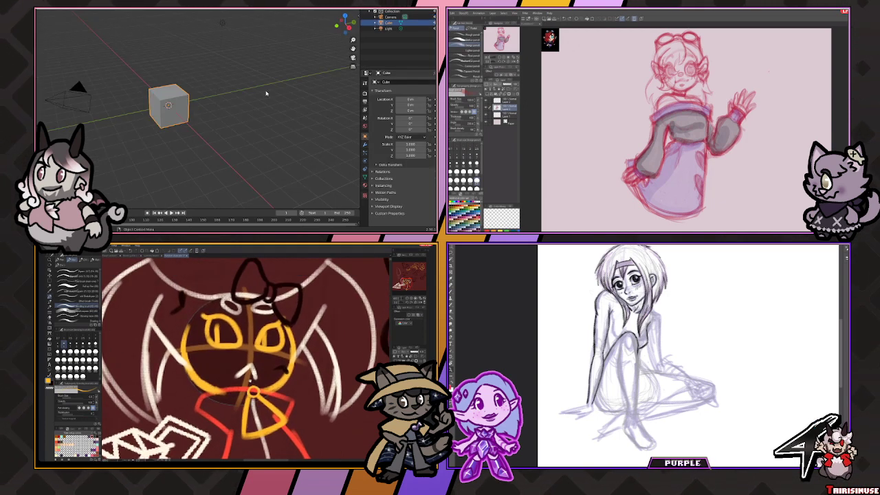
{"action": "key", "text": "a"}
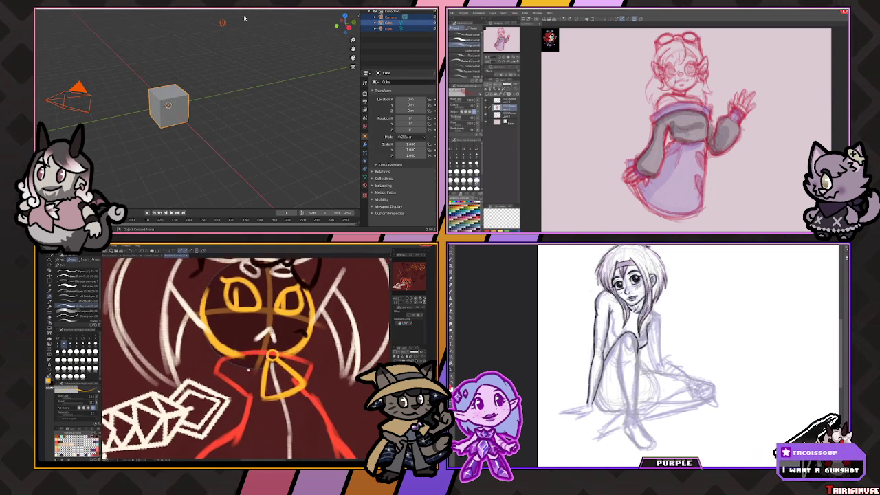
{"action": "key", "text": "Delete"}
{"action": "left_click_drag", "start_coordinate": [185, 66], "coordinate": [195, 80]}
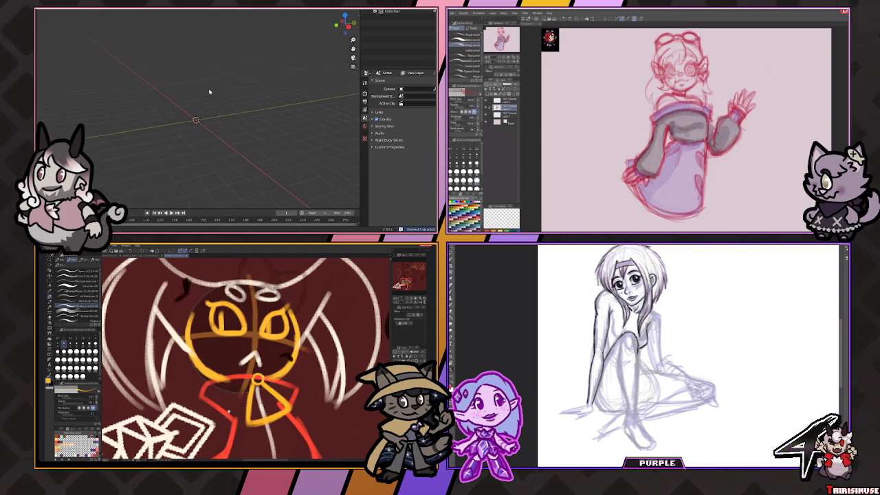
{"action": "left_click_drag", "start_coordinate": [208, 88], "coordinate": [213, 89]}
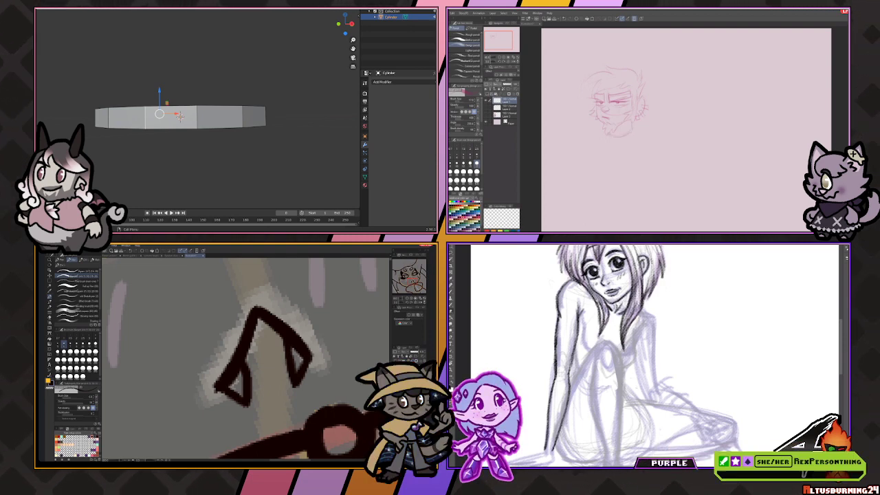
Try to select an edge loop around the cylinder's side from the chosen edge with Select Loops.
{"action": "left_click", "coordinate": [56, 11]}
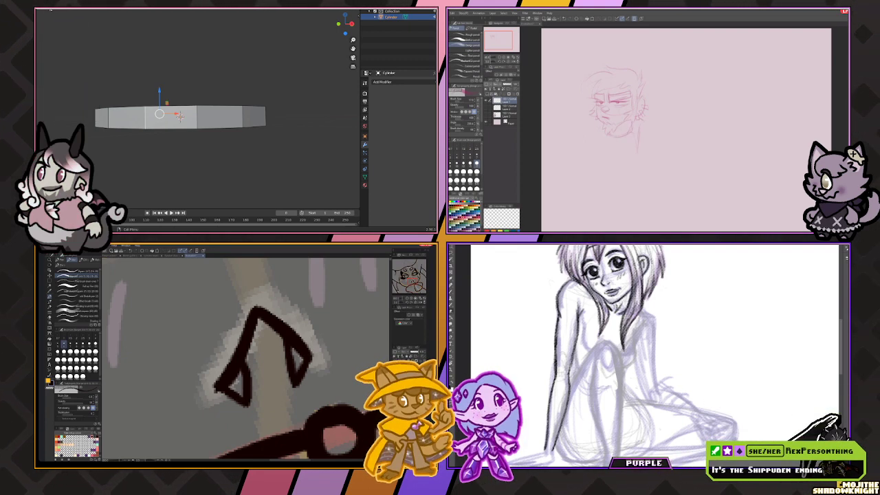
{"action": "left_click", "coordinate": [52, 12]}
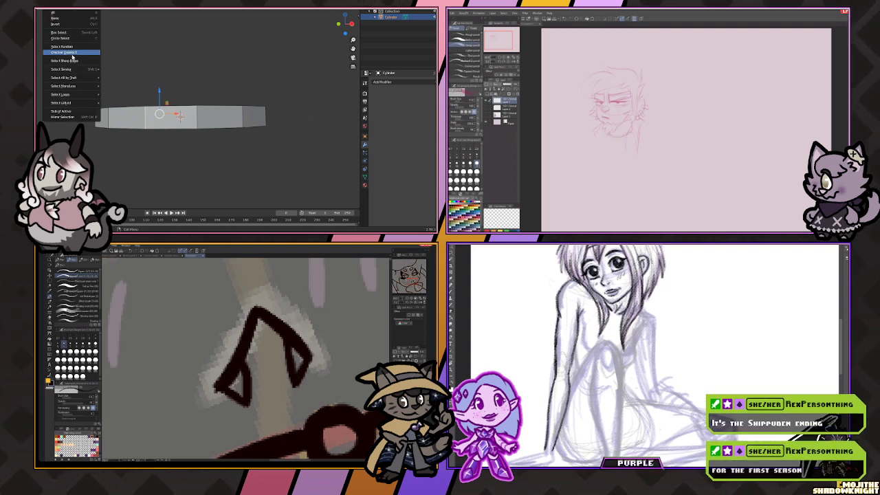
{"action": "mouse_move", "coordinate": [72, 69]}
{"action": "mouse_move", "coordinate": [75, 95]}
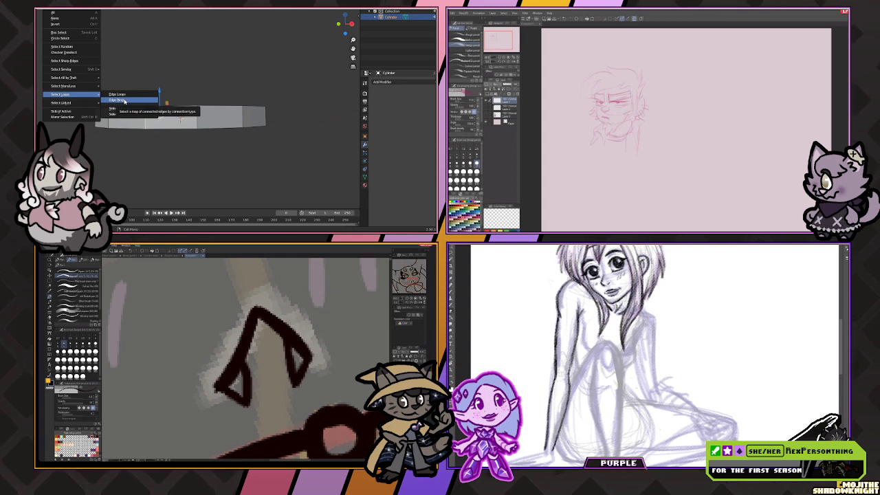
{"action": "left_click", "coordinate": [129, 97]}
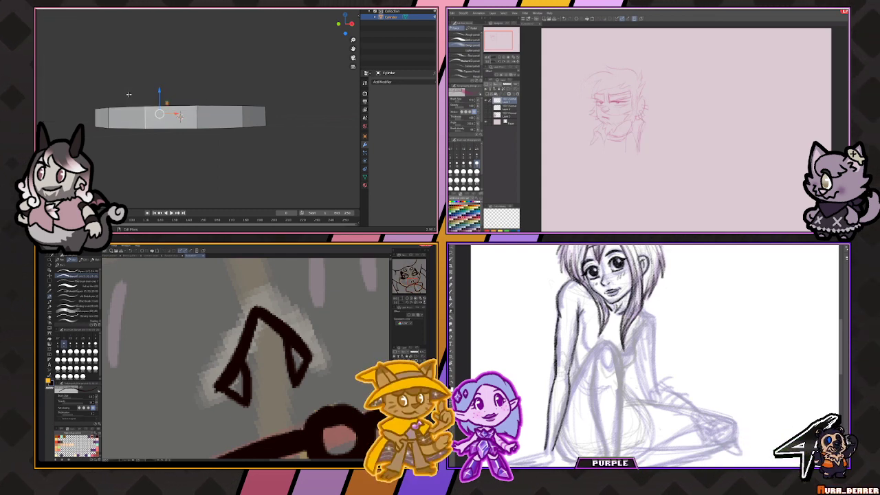
{"action": "left_click", "coordinate": [53, 11]}
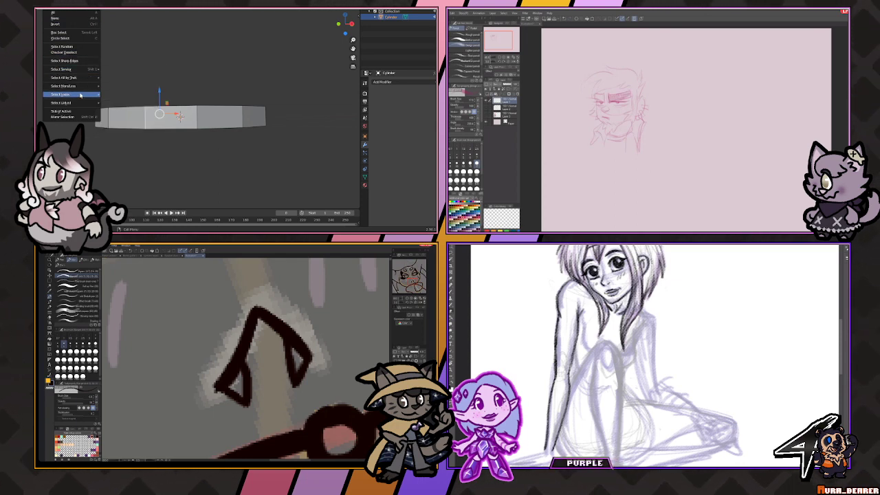
{"action": "mouse_move", "coordinate": [80, 95]}
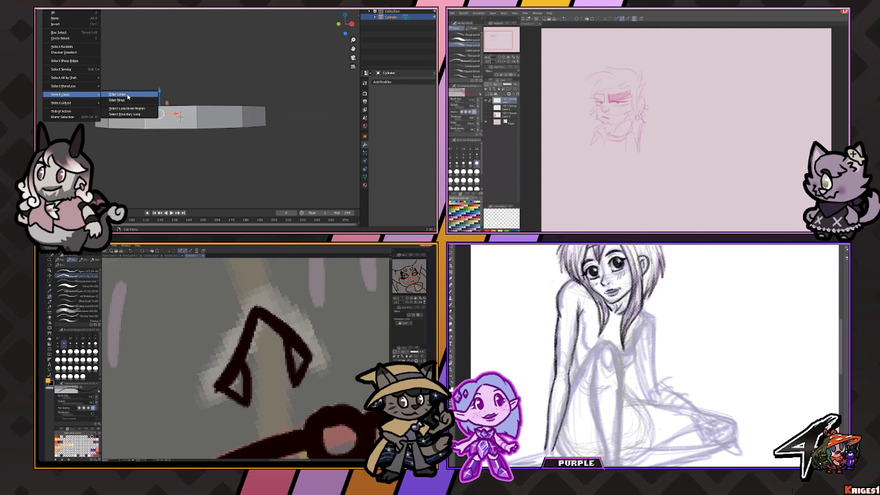
{"action": "left_click", "coordinate": [127, 97]}
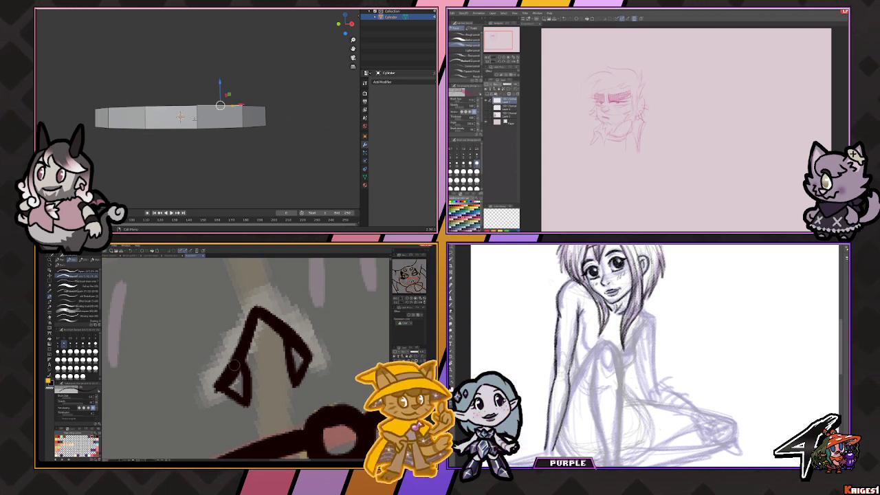
Select the edge loop running around the middle of the cylinder's side and scale it to bevel the rim.
{"action": "left_click", "coordinate": [145, 118], "text": "alt"}
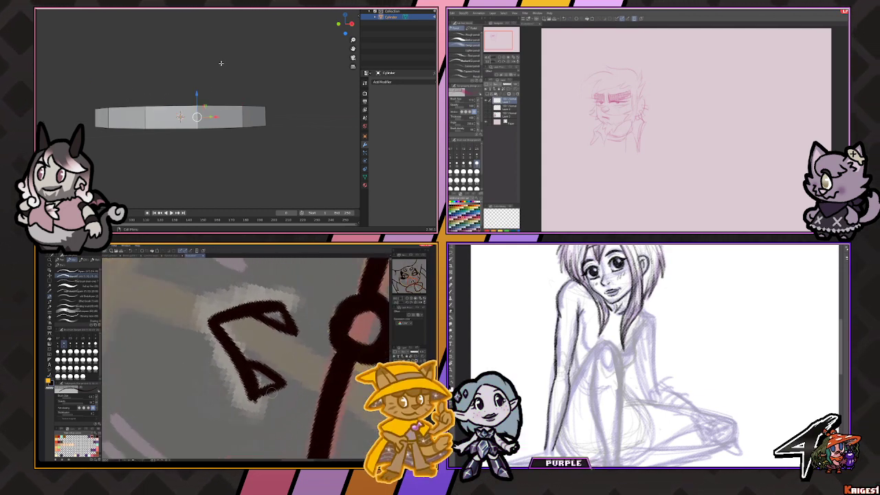
{"action": "left_click", "coordinate": [145, 119], "text": "alt+shift"}
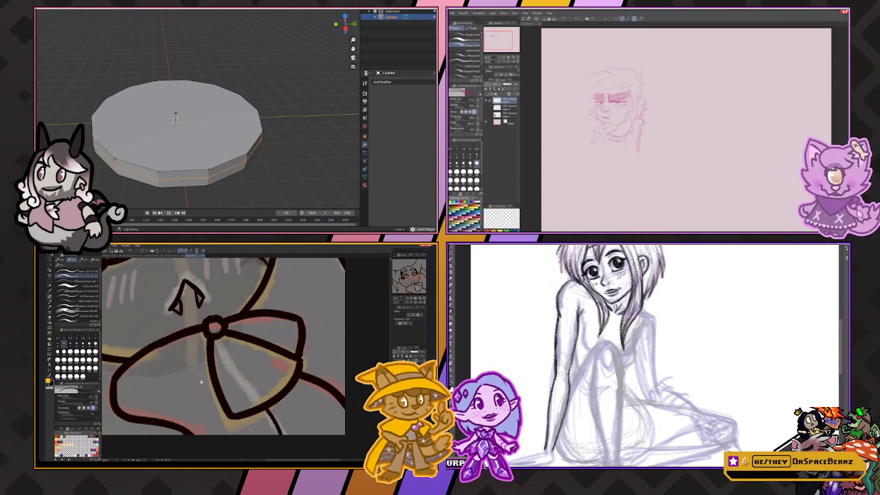
{"action": "key", "text": "s"}
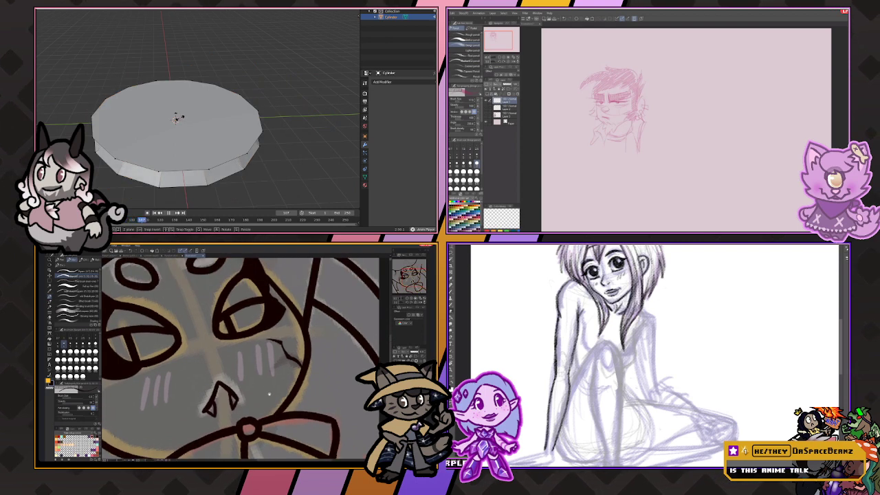
{"action": "left_click", "coordinate": [197, 117]}
{"action": "left_click_drag", "start_coordinate": [196, 117], "coordinate": [192, 58]}
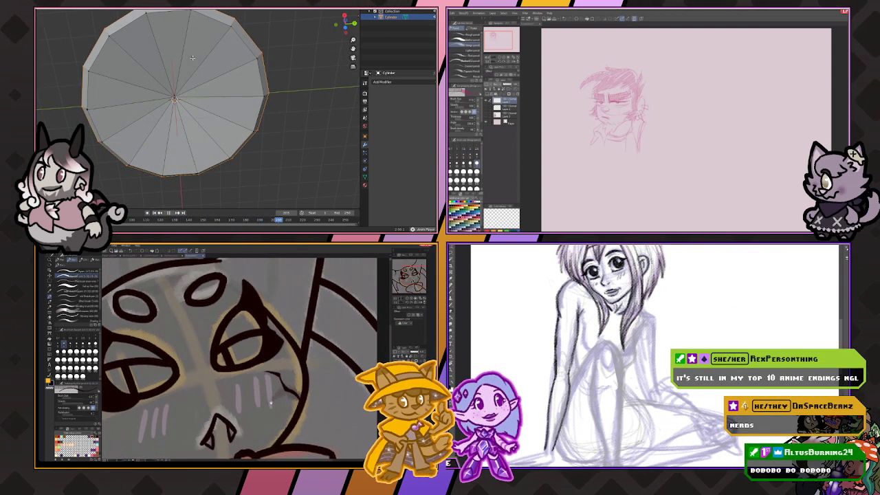
Circle-select vertices on the disc's fan-shaped side and move them along the Z axis.
{"action": "key", "text": "c"}
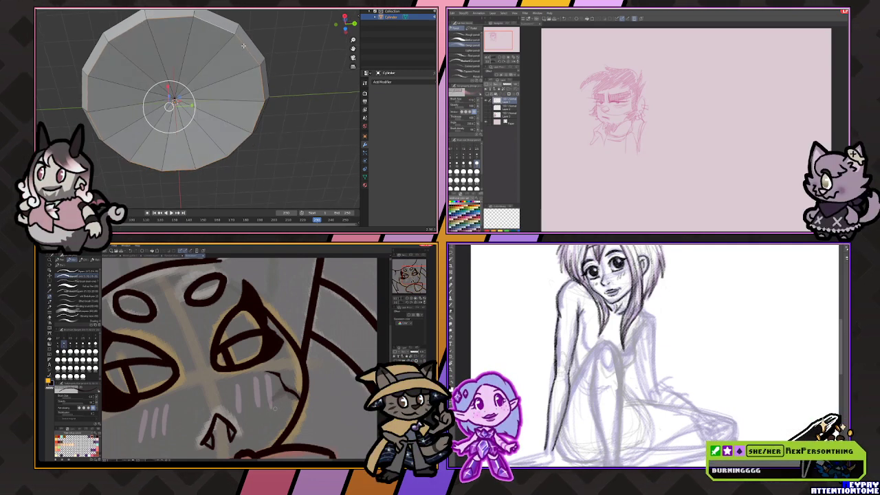
{"action": "left_click_drag", "start_coordinate": [244, 45], "coordinate": [323, 92]}
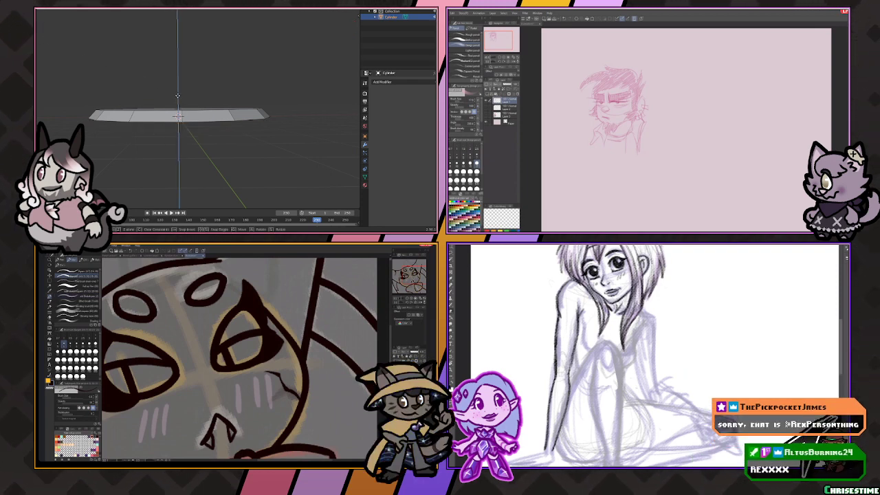
{"action": "left_click_drag", "start_coordinate": [177, 96], "coordinate": [275, 121]}
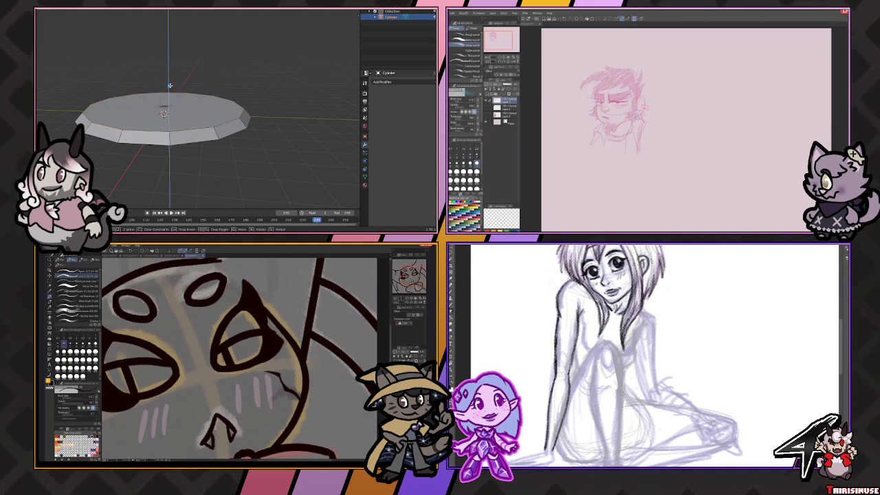
{"action": "left_click", "coordinate": [170, 85]}
{"action": "left_click_drag", "start_coordinate": [170, 85], "coordinate": [211, 61]}
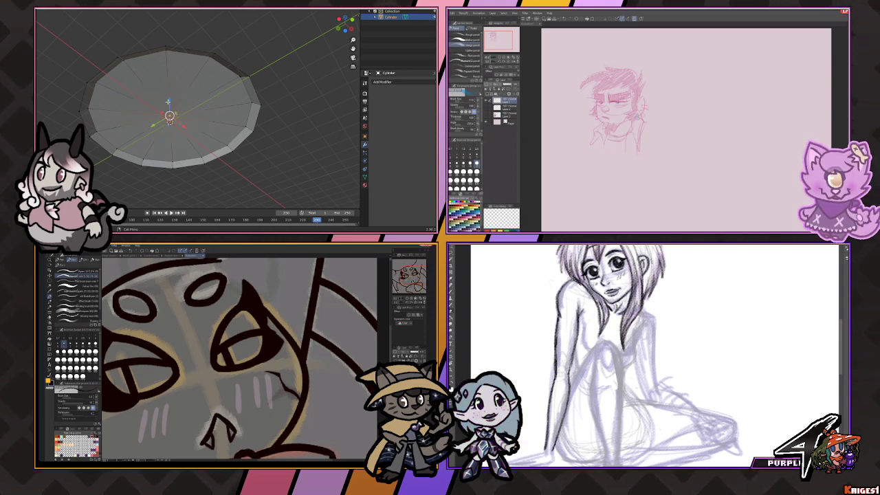
Move the centre vertex of the disc's triangle fan along the Z axis, turning that side into a cone.
{"action": "key", "text": "g"}
{"action": "key", "text": "z"}
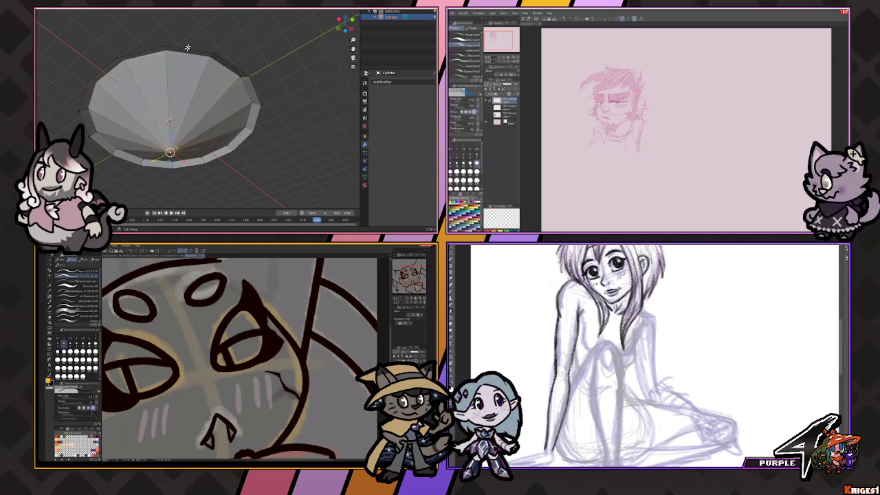
{"action": "right_click", "coordinate": [187, 47]}
{"action": "left_click_drag", "start_coordinate": [188, 47], "coordinate": [186, 118]}
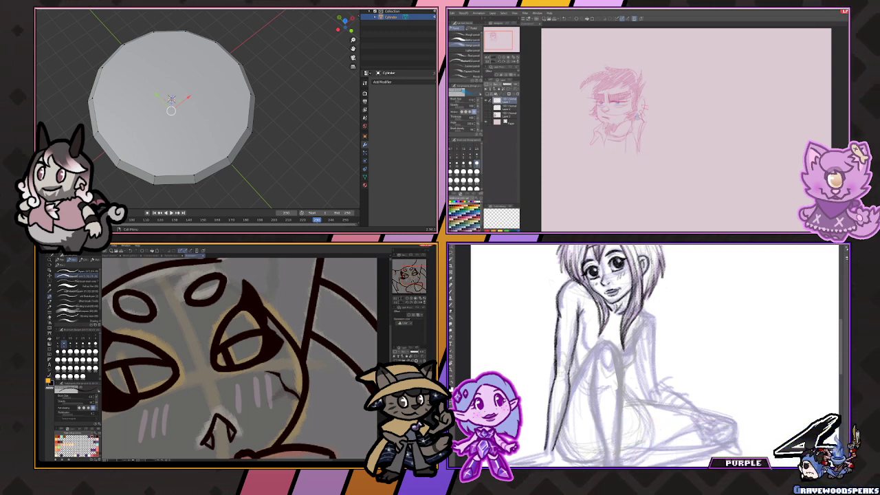
{"action": "key", "text": "ctrl+0"}
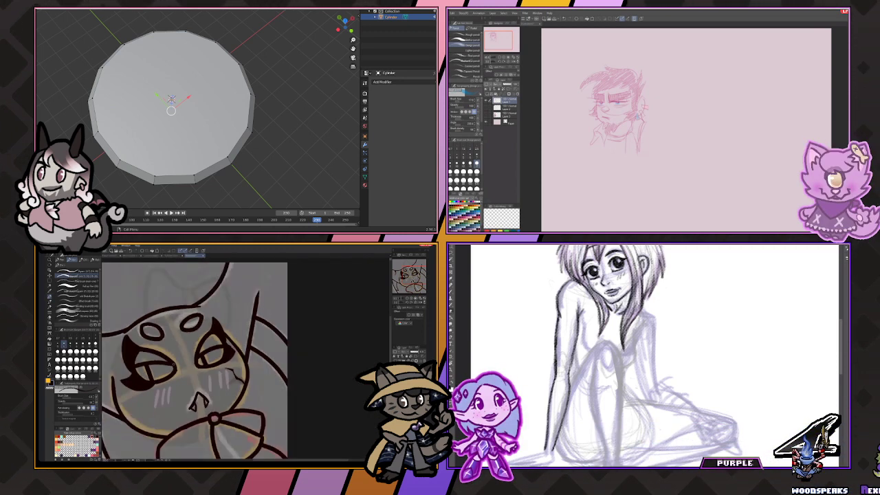
{"action": "key", "text": "minus"}
{"action": "key", "text": "ctrl+0"}
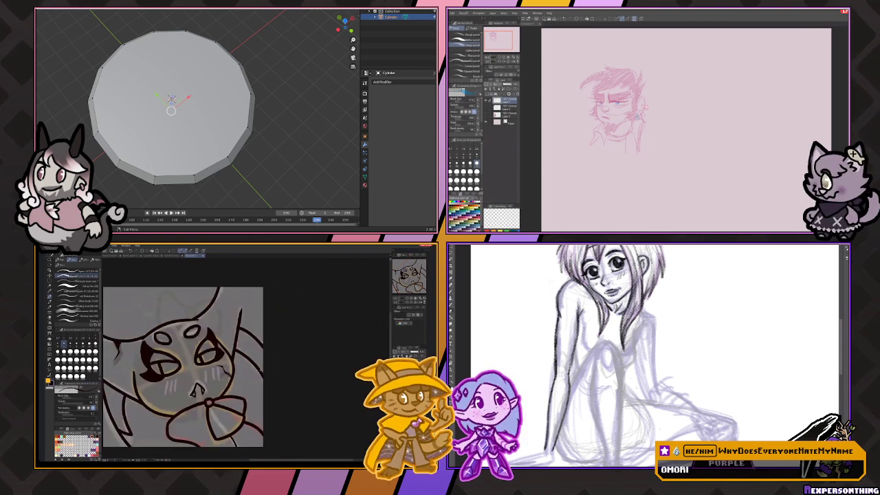
Try to dissolve the large flat face covering the disc's upper side.
{"action": "key", "text": "Tab"}
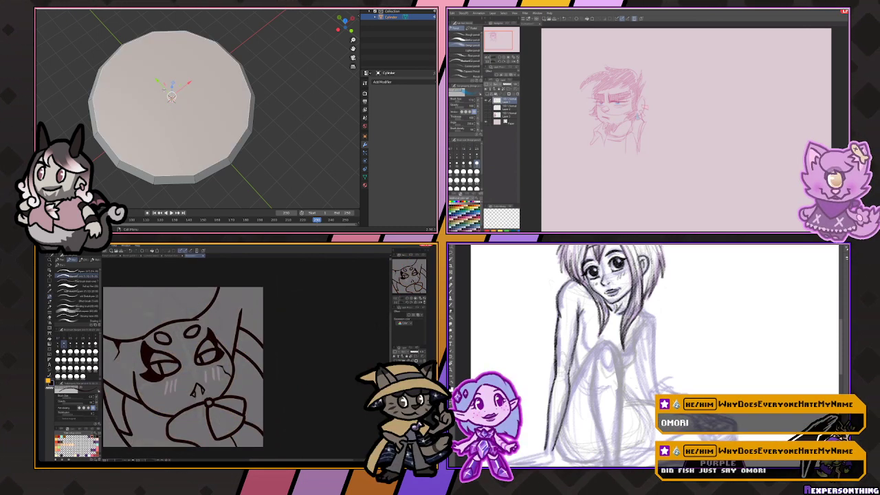
{"action": "key", "text": "x"}
{"action": "key", "text": "Escape"}
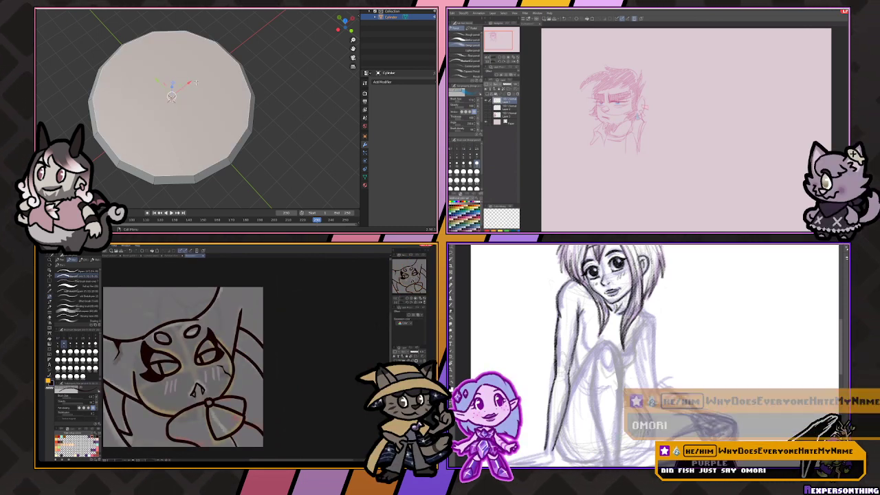
{"action": "right_click", "coordinate": [177, 81]}
{"action": "scroll", "coordinate": [239, 351], "scroll_direction": "up", "scroll_amount": 5}
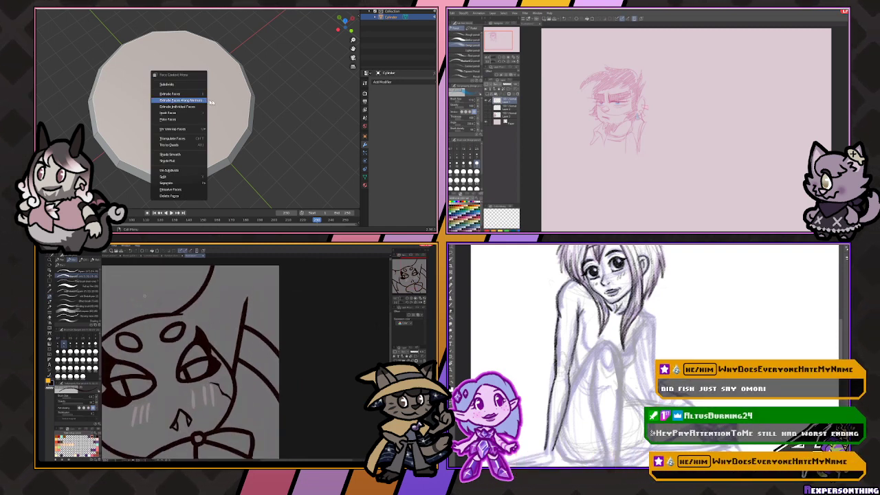
{"action": "key", "text": "Escape"}
{"action": "key", "text": "x"}
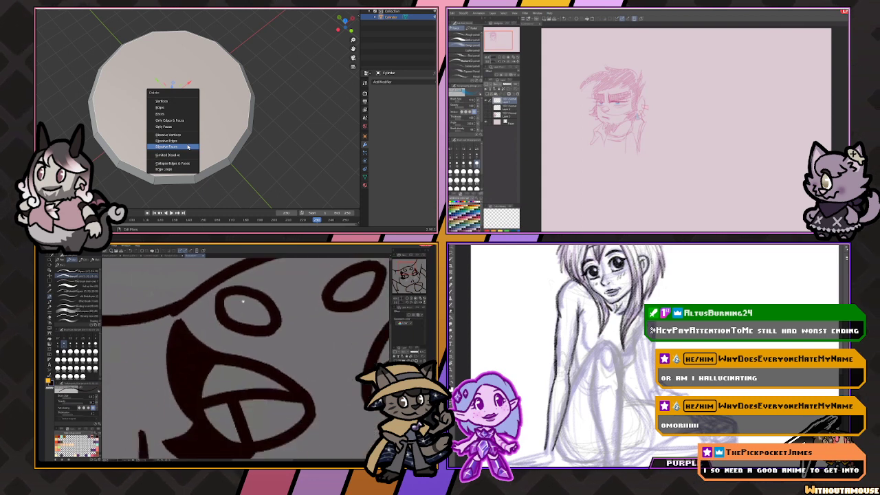
{"action": "left_click", "coordinate": [186, 146]}
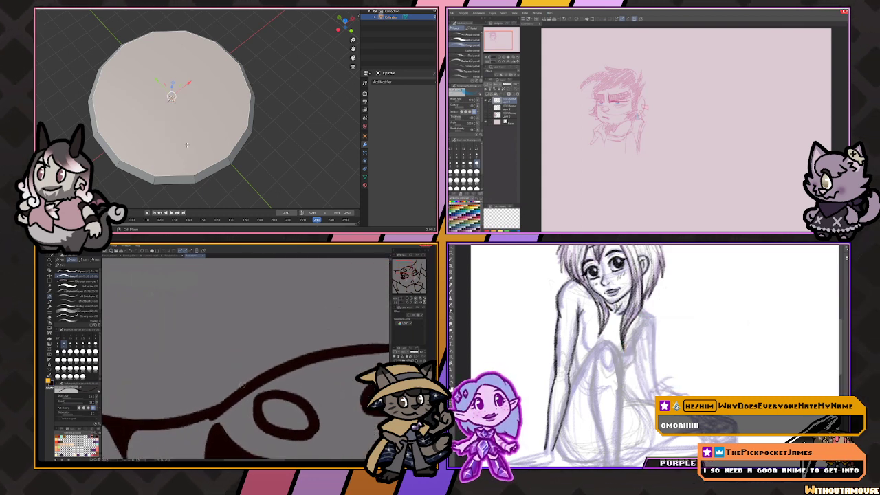
Delete the large flat face covering the disc's upper side to expose the cone's interior.
{"action": "left_click_drag", "start_coordinate": [242, 385], "coordinate": [131, 356]}
{"action": "left_click_drag", "start_coordinate": [186, 145], "coordinate": [189, 101]}
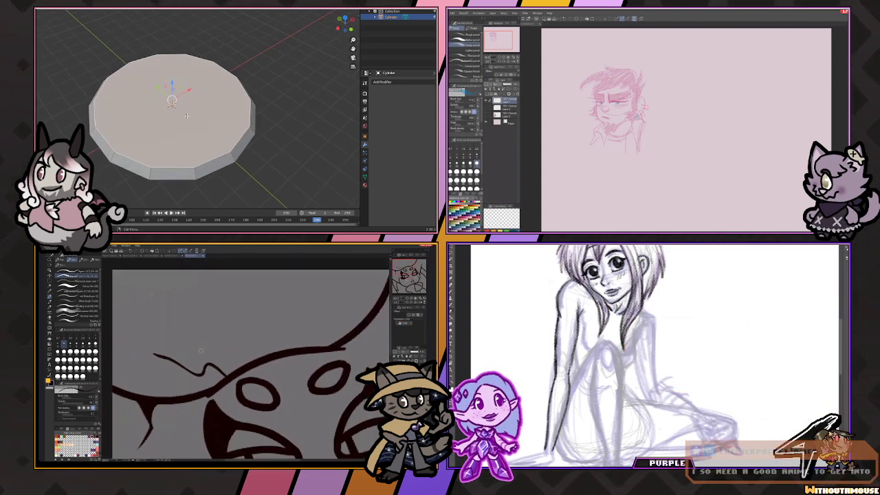
{"action": "right_click", "coordinate": [190, 115]}
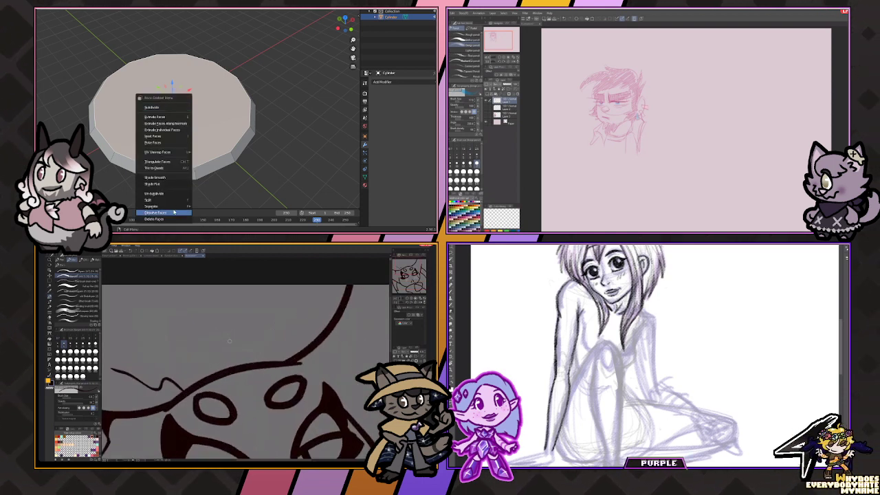
{"action": "left_click", "coordinate": [174, 212]}
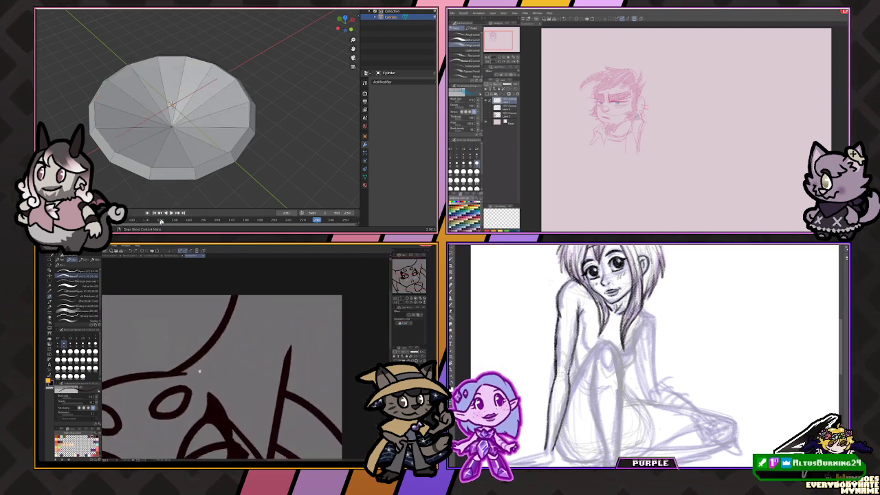
Select the edge loop running around the disc's open rim.
{"action": "left_click_drag", "start_coordinate": [252, 160], "coordinate": [236, 119]}
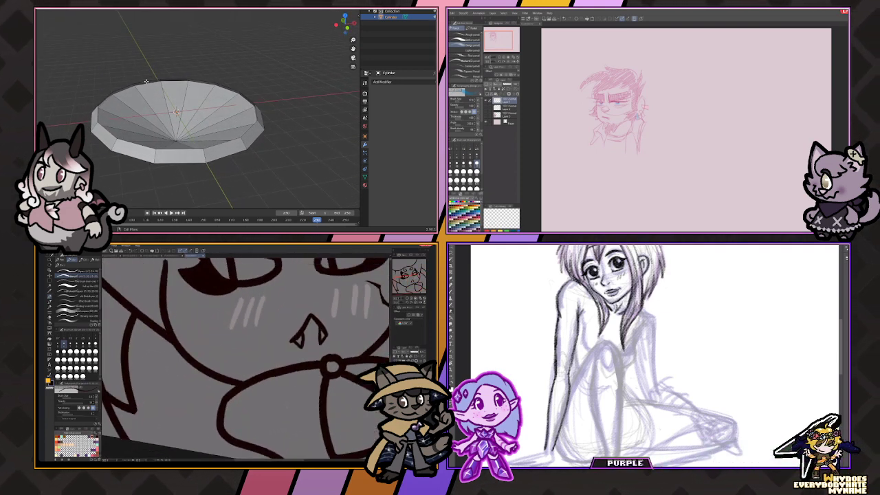
{"action": "left_click_drag", "start_coordinate": [158, 73], "coordinate": [201, 80]}
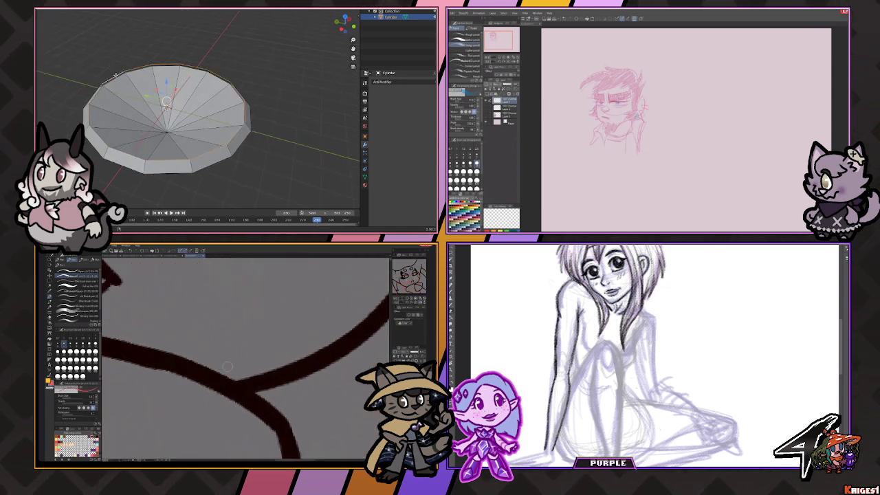
{"action": "mouse_move", "coordinate": [116, 74]}
{"action": "left_mouse_down"}
{"action": "mouse_move", "coordinate": [165, 90]}
{"action": "mouse_move", "coordinate": [158, 95]}
{"action": "left_mouse_up"}
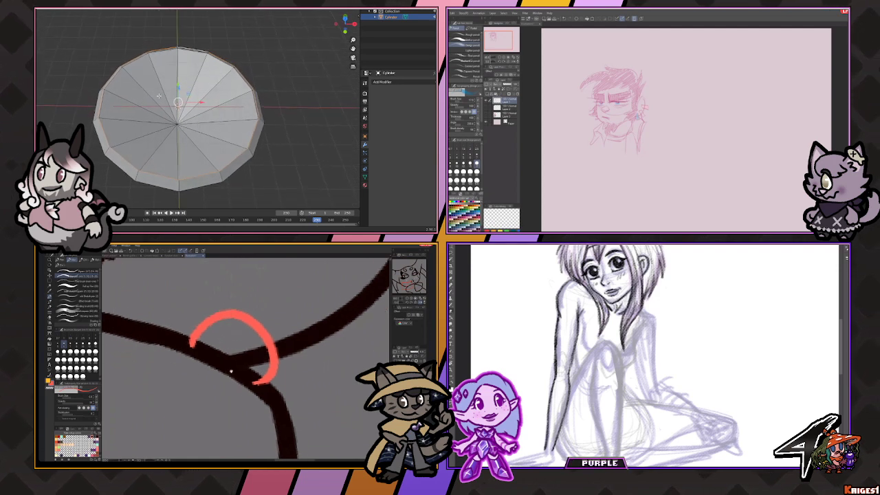
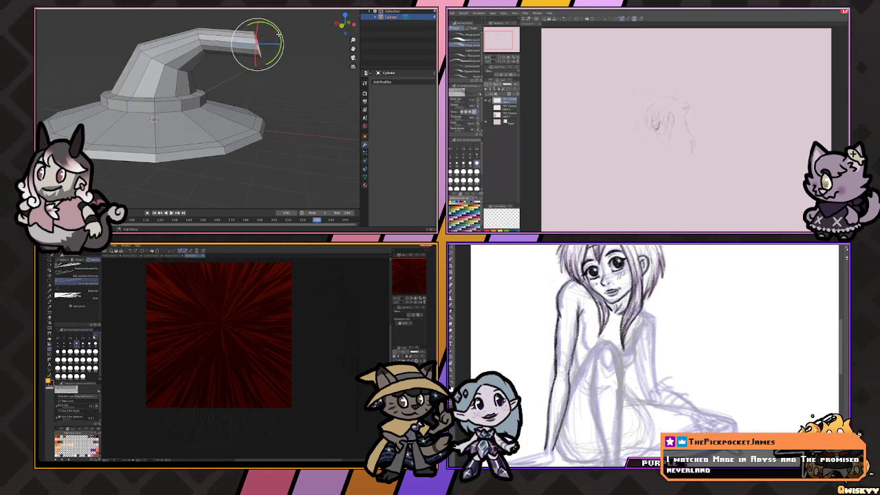
Scale down the end of the hat's bent tip and move it slightly downward.
{"action": "left_click_drag", "start_coordinate": [295, 47], "coordinate": [240, 46]}
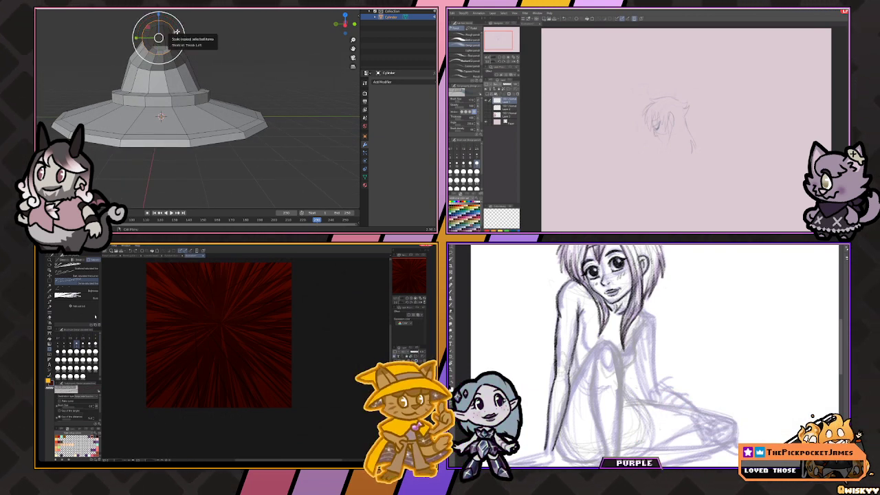
{"action": "left_click_drag", "start_coordinate": [177, 31], "coordinate": [256, 43]}
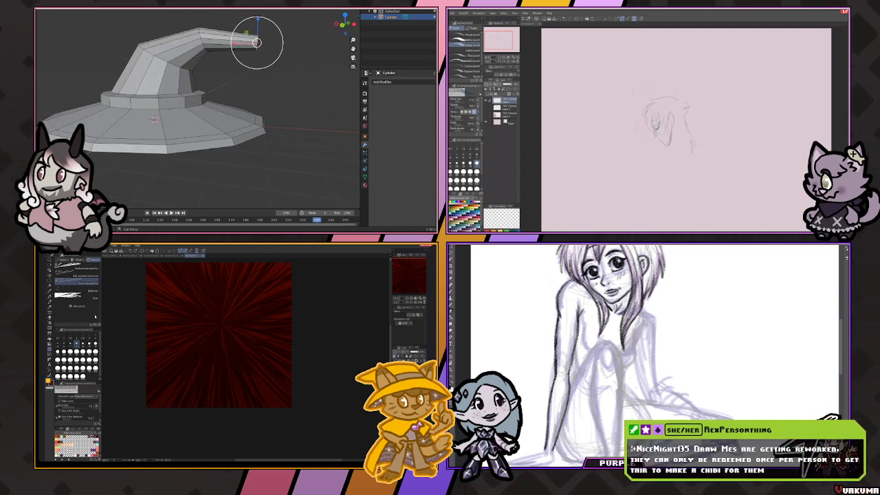
{"action": "key", "text": "g"}
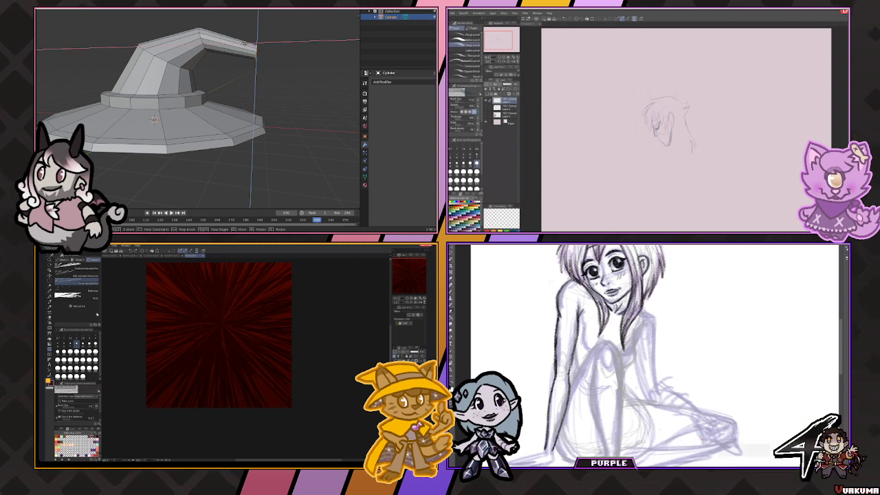
{"action": "left_click", "coordinate": [254, 49]}
Extend the hat's bent tip outward and downward and merge its end vertices at center into a point.
{"action": "left_click_drag", "start_coordinate": [254, 49], "coordinate": [320, 51]}
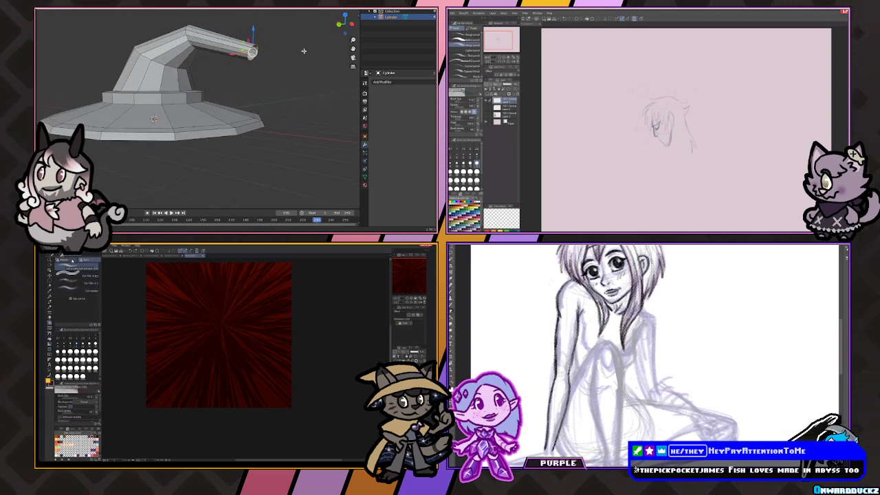
{"action": "mouse_move", "coordinate": [319, 52]}
{"action": "left_mouse_down"}
{"action": "mouse_move", "coordinate": [288, 57]}
{"action": "mouse_move", "coordinate": [316, 73]}
{"action": "left_mouse_up"}
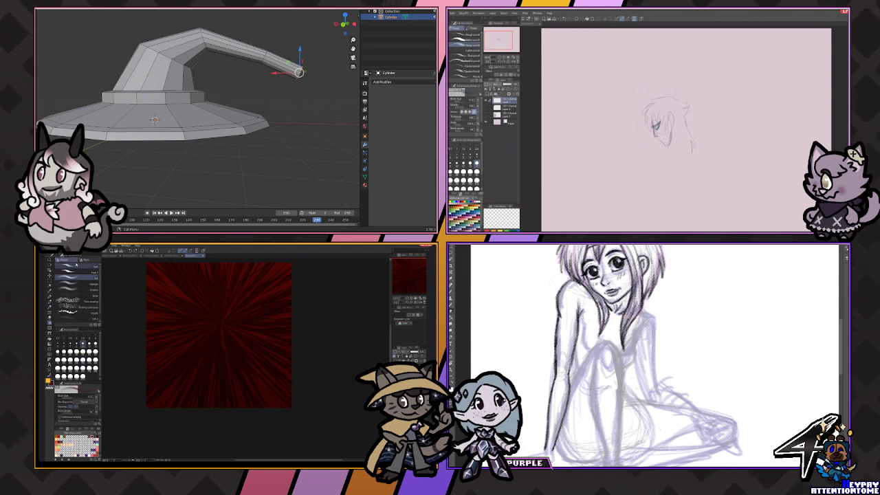
{"action": "right_click", "coordinate": [222, 55]}
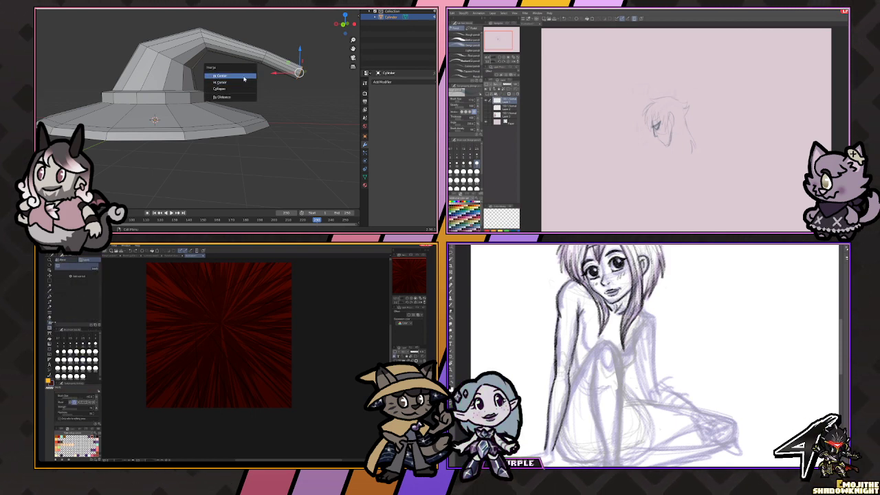
{"action": "left_click", "coordinate": [231, 81]}
{"action": "mouse_move", "coordinate": [308, 82]}
{"action": "left_mouse_down"}
{"action": "mouse_move", "coordinate": [197, 86]}
{"action": "mouse_move", "coordinate": [303, 81]}
{"action": "left_mouse_up"}
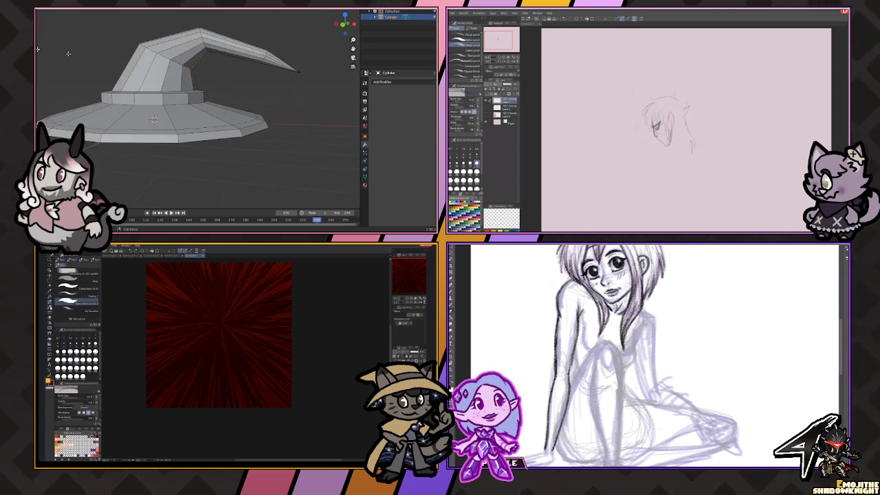
Move the single vertex at the hat's pointed tip slightly downward and check the whole hat's shape.
{"action": "left_click", "coordinate": [49, 313]}
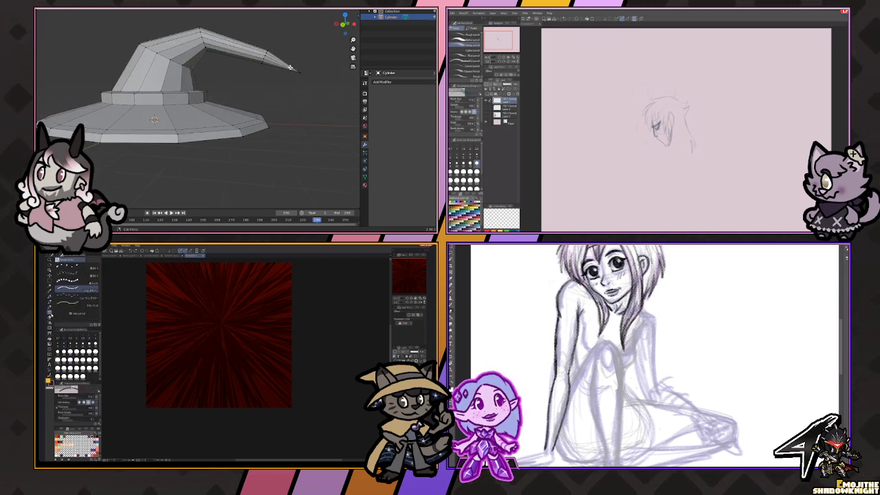
{"action": "left_click", "coordinate": [301, 72]}
{"action": "left_click", "coordinate": [50, 323]}
{"action": "key", "text": "g"}
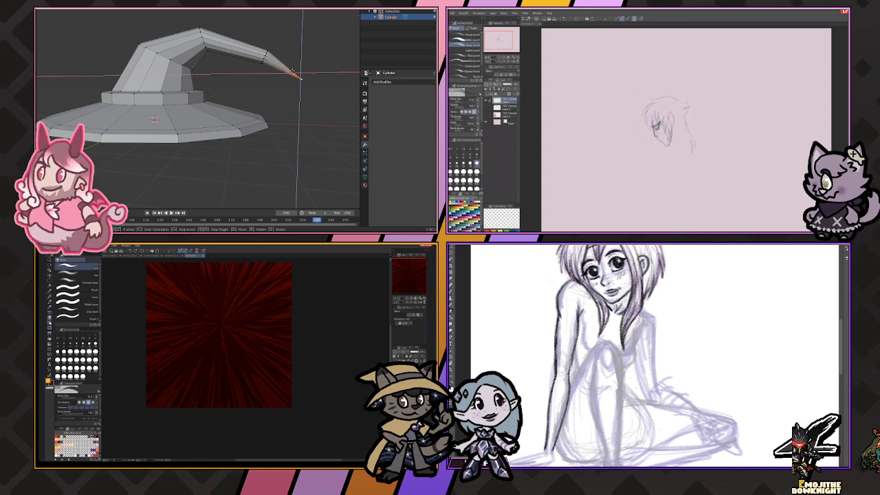
{"action": "left_click", "coordinate": [49, 302]}
{"action": "left_click", "coordinate": [289, 77]}
{"action": "left_click_drag", "start_coordinate": [289, 77], "coordinate": [200, 61]}
{"action": "scroll", "coordinate": [216, 67], "scroll_direction": "down", "scroll_amount": 3}
{"action": "scroll", "coordinate": [216, 67], "scroll_direction": "down", "scroll_amount": 3}
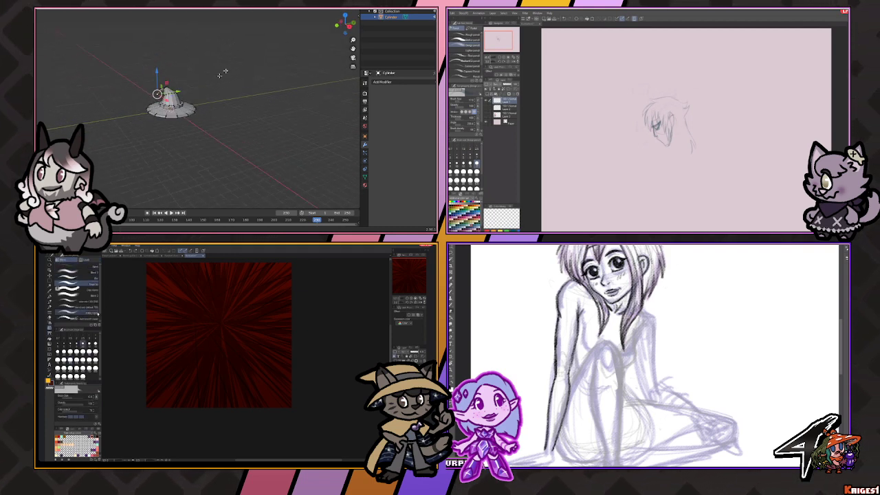
{"action": "scroll", "coordinate": [218, 68], "scroll_direction": "up", "scroll_amount": 3}
{"action": "scroll", "coordinate": [218, 69], "scroll_direction": "down", "scroll_amount": 3}
{"action": "left_click_drag", "start_coordinate": [218, 71], "coordinate": [223, 65]}
Paint glowing orange brush strokes over the upper part of the dark red radial-line background.
{"action": "left_click", "coordinate": [51, 335]}
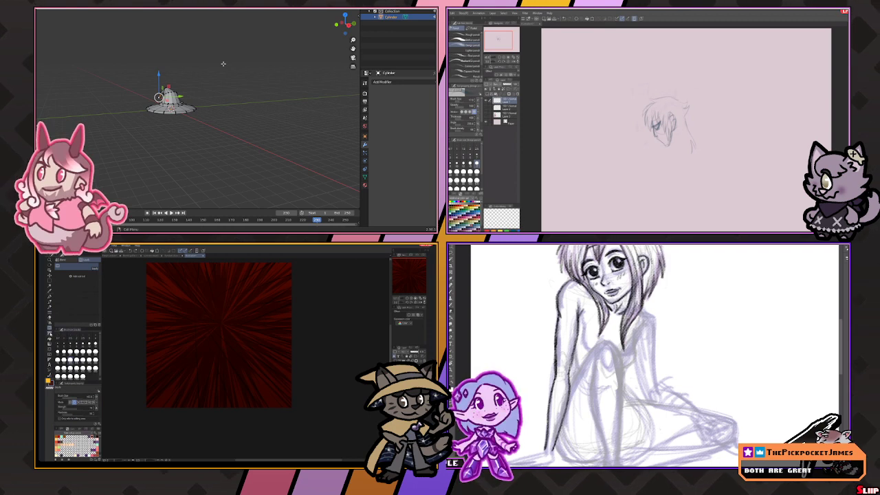
{"action": "left_click", "coordinate": [85, 273]}
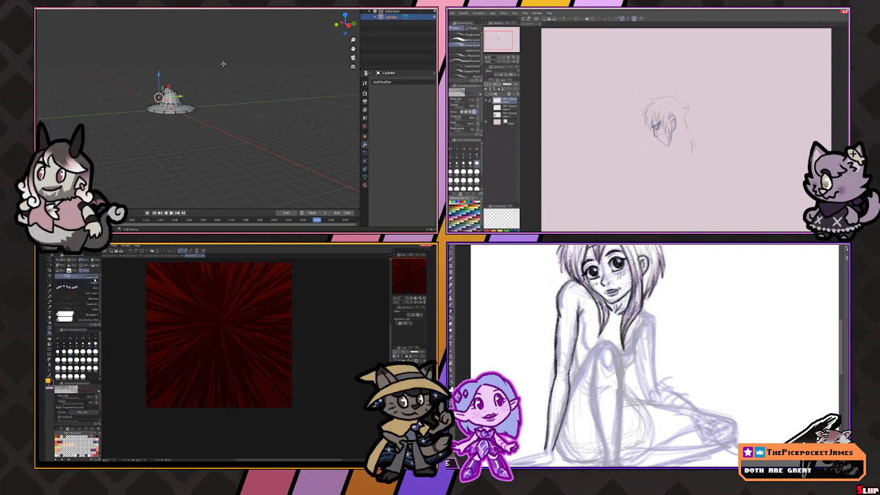
{"action": "left_click_drag", "start_coordinate": [146, 309], "coordinate": [251, 348]}
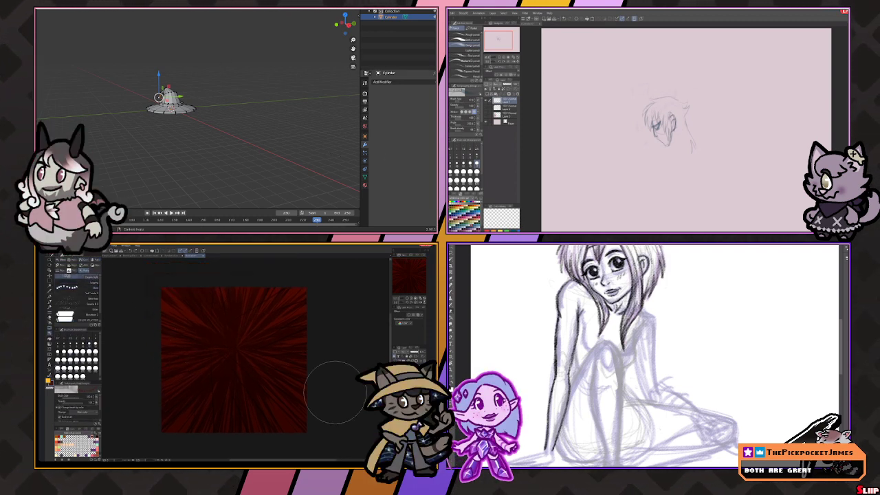
{"action": "left_click_drag", "start_coordinate": [323, 344], "coordinate": [309, 383]}
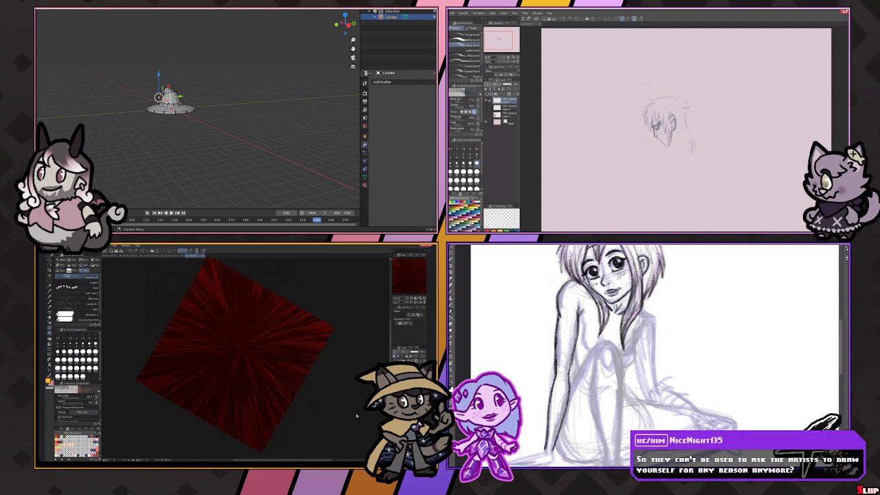
{"action": "left_click_drag", "start_coordinate": [245, 295], "coordinate": [145, 283]}
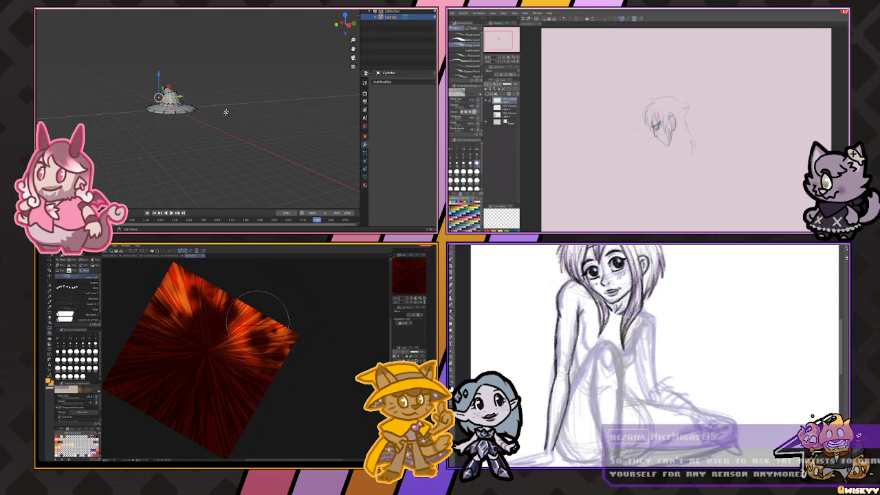
{"action": "left_click_drag", "start_coordinate": [294, 367], "coordinate": [275, 354]}
{"action": "mouse_move", "coordinate": [255, 309]}
{"action": "left_mouse_down"}
{"action": "mouse_move", "coordinate": [227, 322]}
{"action": "mouse_move", "coordinate": [192, 279]}
{"action": "left_mouse_up"}
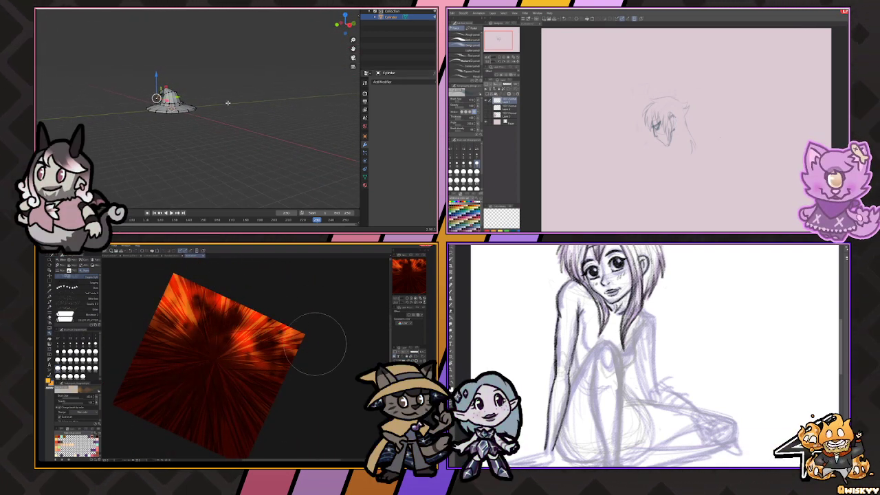
{"action": "mouse_move", "coordinate": [172, 310]}
{"action": "left_mouse_down"}
{"action": "mouse_move", "coordinate": [268, 384]}
{"action": "mouse_move", "coordinate": [162, 315]}
{"action": "mouse_move", "coordinate": [162, 340]}
{"action": "mouse_move", "coordinate": [302, 349]}
{"action": "mouse_move", "coordinate": [179, 292]}
{"action": "mouse_move", "coordinate": [188, 290]}
{"action": "mouse_move", "coordinate": [345, 381]}
{"action": "mouse_move", "coordinate": [156, 280]}
{"action": "mouse_move", "coordinate": [314, 374]}
{"action": "mouse_move", "coordinate": [305, 379]}
{"action": "mouse_move", "coordinate": [191, 305]}
{"action": "mouse_move", "coordinate": [182, 311]}
{"action": "mouse_move", "coordinate": [206, 350]}
{"action": "mouse_move", "coordinate": [272, 346]}
{"action": "mouse_move", "coordinate": [151, 276]}
{"action": "mouse_move", "coordinate": [293, 346]}
{"action": "mouse_move", "coordinate": [119, 283]}
{"action": "mouse_move", "coordinate": [341, 385]}
{"action": "mouse_move", "coordinate": [131, 279]}
{"action": "mouse_move", "coordinate": [336, 387]}
{"action": "mouse_move", "coordinate": [134, 284]}
{"action": "mouse_move", "coordinate": [325, 377]}
{"action": "left_mouse_up"}
{"action": "key", "text": "ctrl+0"}
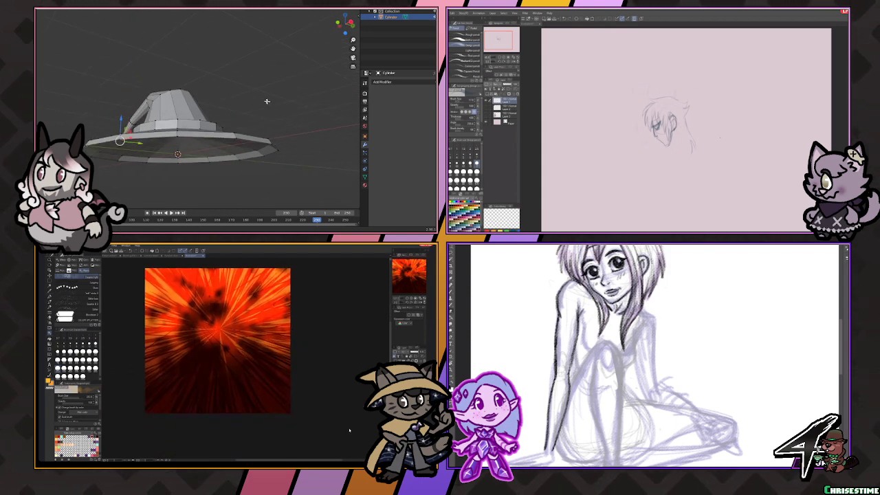
{"action": "key", "text": "minus"}
{"action": "key", "text": "minus"}
{"action": "key", "text": "minus"}
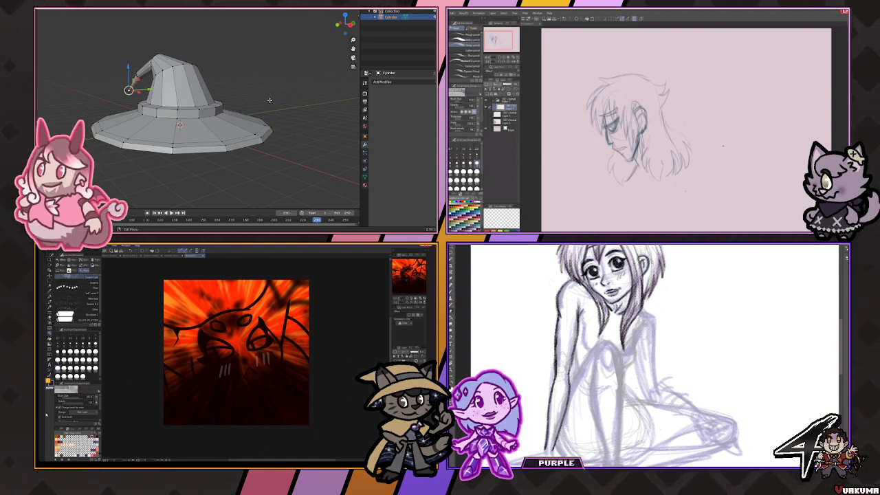
Fill the inked character's face, eye and ear areas with flat muted purple over the fiery background.
{"action": "scroll", "coordinate": [221, 376], "scroll_direction": "up", "scroll_amount": 2}
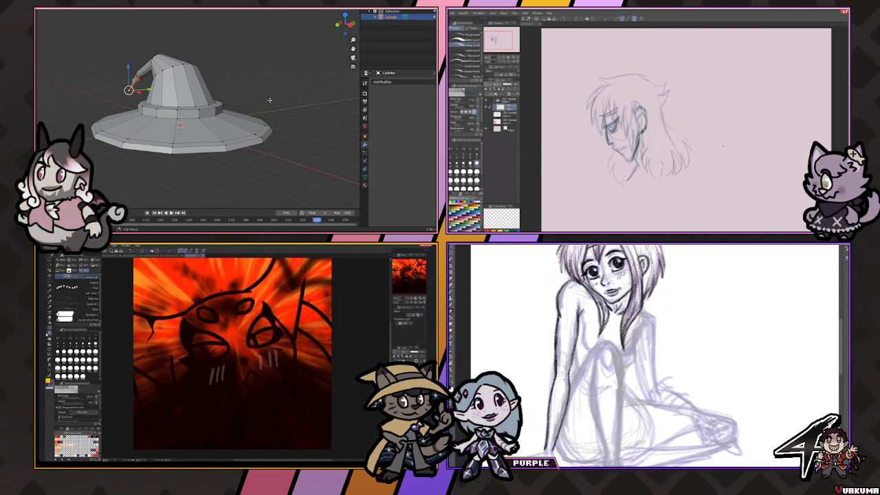
{"action": "key", "text": "g"}
{"action": "left_click", "coordinate": [173, 358]}
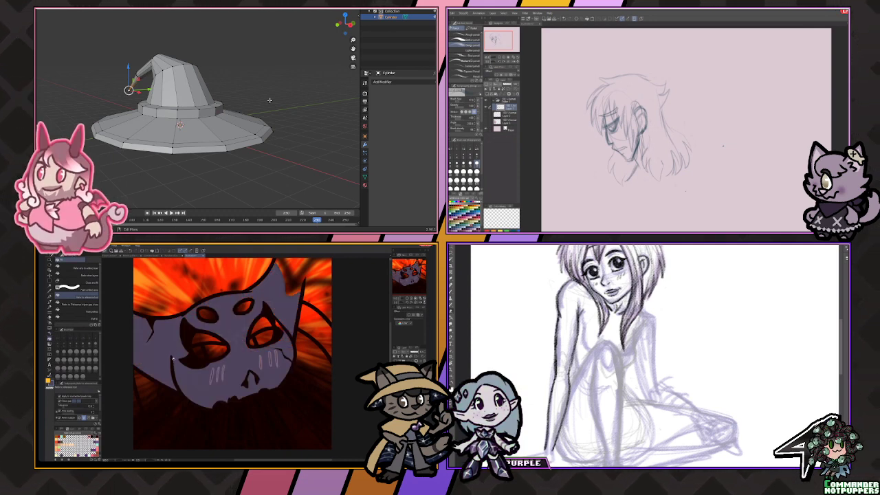
{"action": "left_click", "coordinate": [215, 350]}
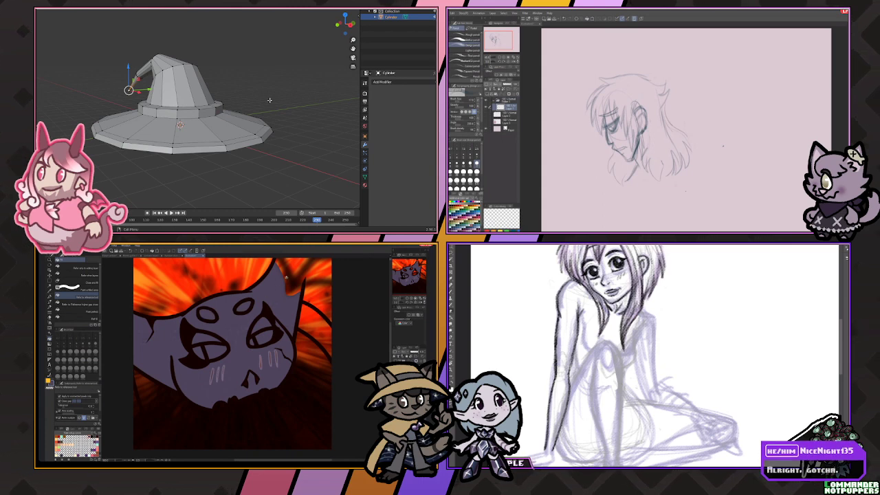
{"action": "left_click", "coordinate": [306, 292]}
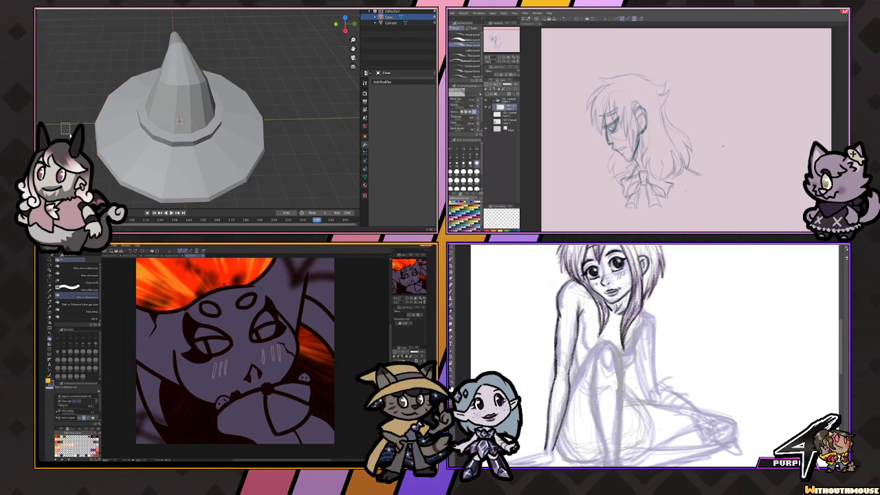
Place the small cone on the brim beside the hat's crown as a cat ear and rotate it about the X axis.
{"action": "left_click_drag", "start_coordinate": [203, 155], "coordinate": [195, 135]}
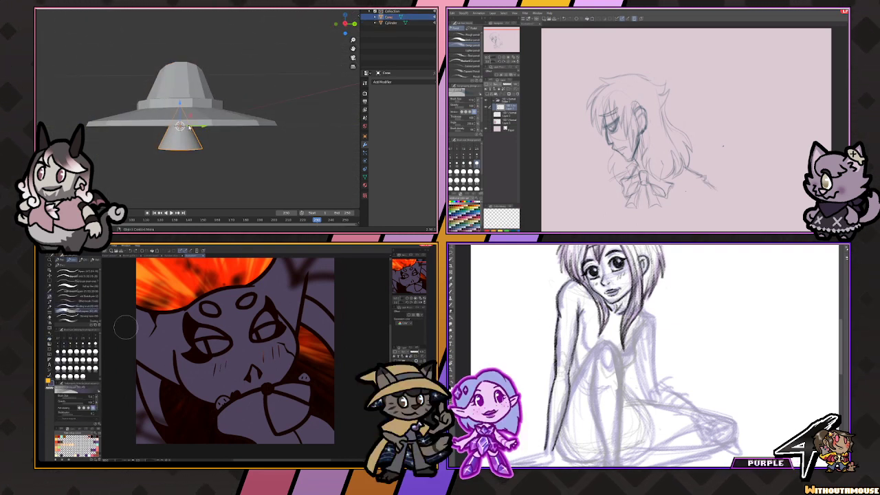
{"action": "left_click", "coordinate": [147, 100]}
{"action": "left_click_drag", "start_coordinate": [147, 100], "coordinate": [164, 86]}
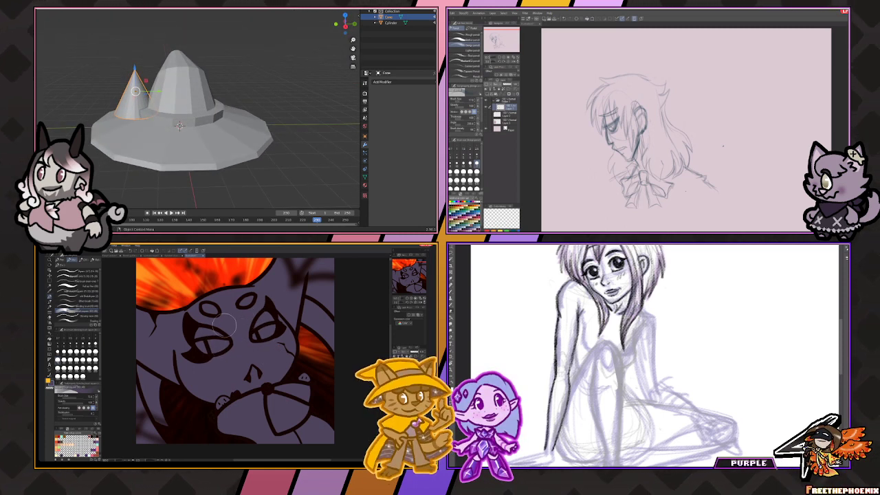
{"action": "key", "text": "r"}
{"action": "key", "text": "x"}
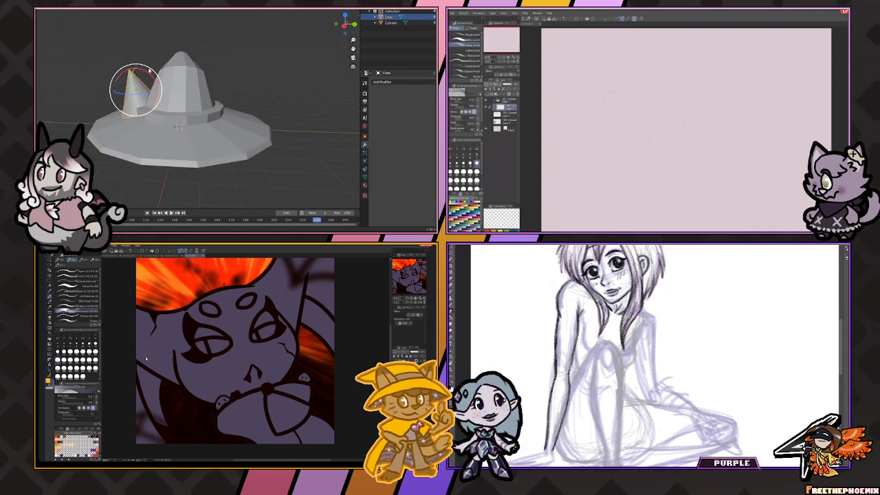
{"action": "scroll", "coordinate": [148, 355], "scroll_direction": "up", "scroll_amount": 3}
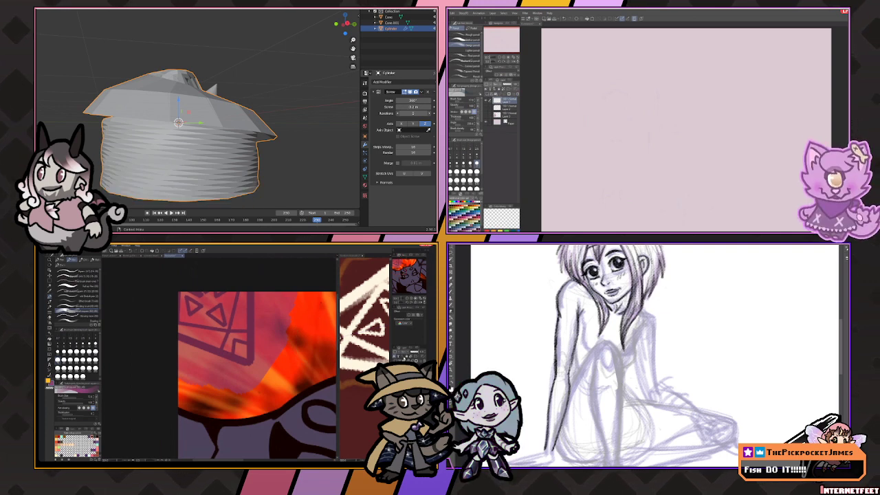
Undo the Screw modifier on the hat mesh.
{"action": "scroll", "coordinate": [323, 126], "scroll_direction": "down", "scroll_amount": 8}
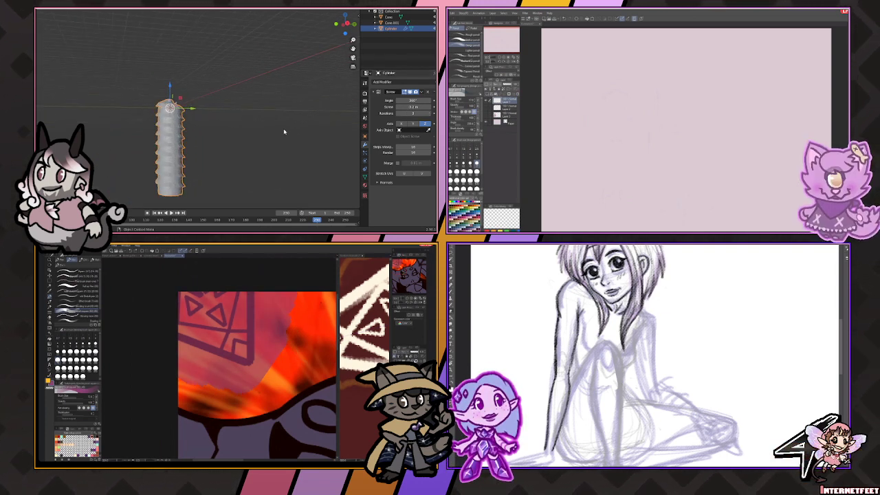
{"action": "key", "text": "ctrl+z"}
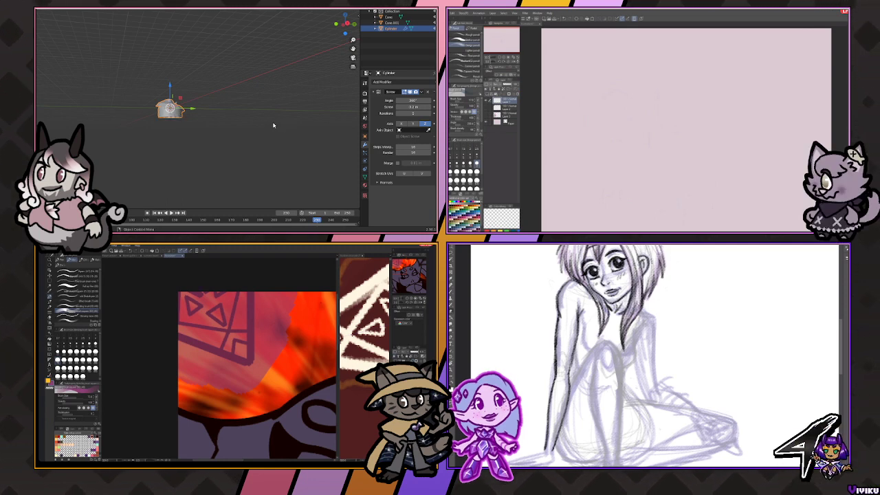
{"action": "key", "text": "ctrl+z"}
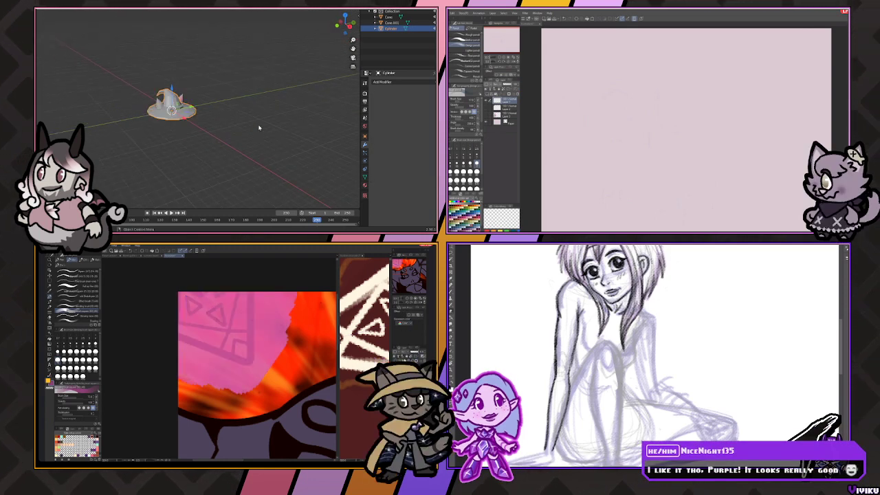
Try a Warp modifier on the hat mesh, then remove it.
{"action": "scroll", "coordinate": [257, 127], "scroll_direction": "up", "scroll_amount": 3}
{"action": "left_click", "coordinate": [432, 83]}
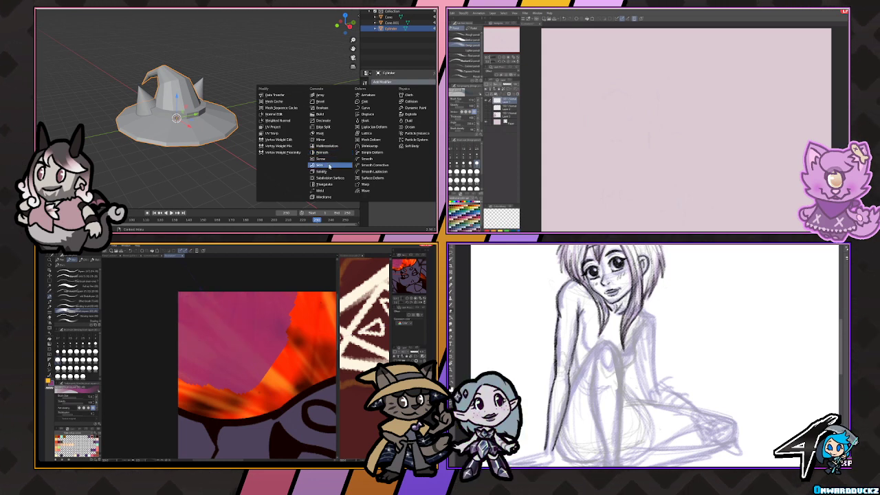
{"action": "left_click", "coordinate": [370, 184]}
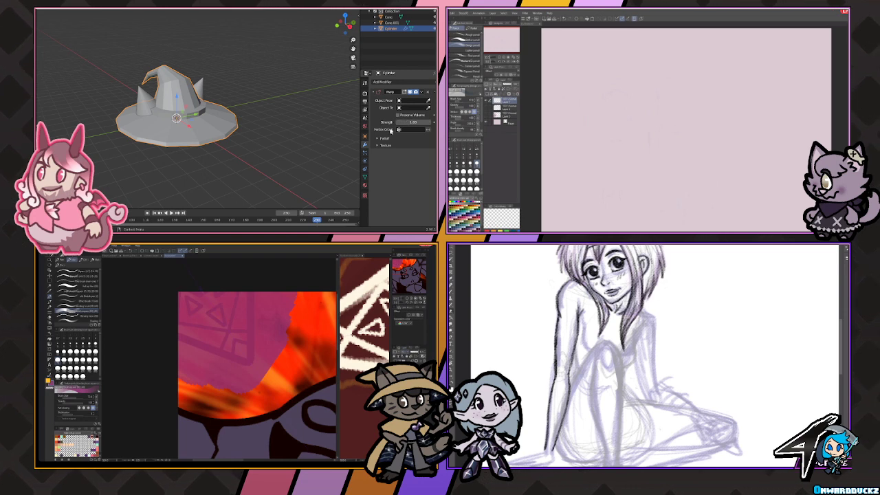
{"action": "left_click_drag", "start_coordinate": [410, 123], "coordinate": [425, 105]}
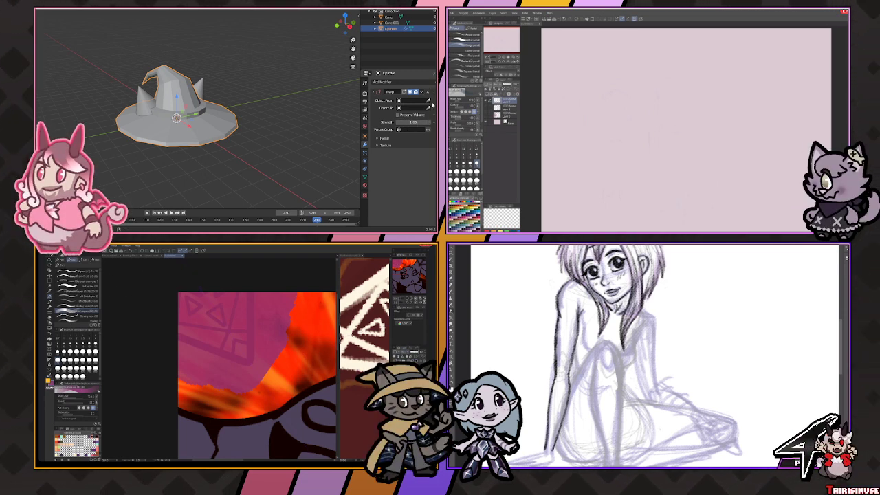
{"action": "key", "text": "ctrl+x"}
Try a Cloth physics modifier on the hat mesh, then remove it.
{"action": "left_click", "coordinate": [382, 82]}
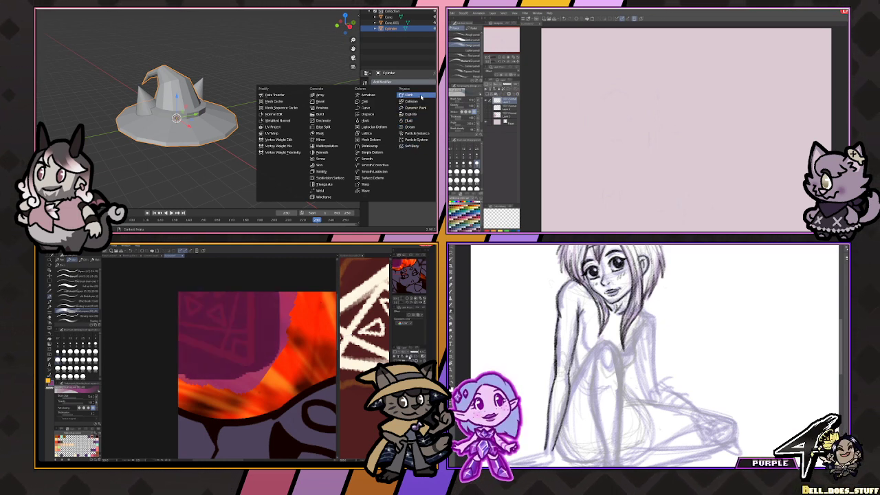
{"action": "left_click", "coordinate": [410, 94]}
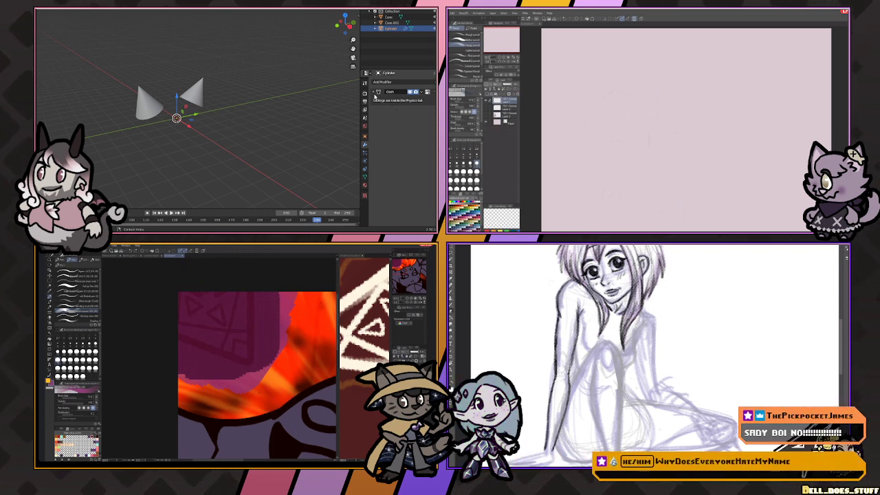
{"action": "left_click", "coordinate": [375, 92]}
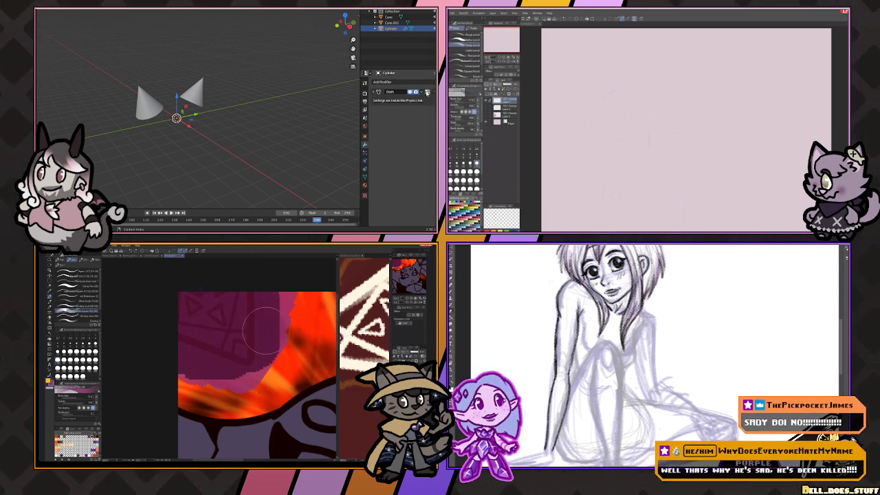
{"action": "left_click", "coordinate": [427, 92]}
Try an Ocean modifier on the hat mesh, then undo it.
{"action": "left_click", "coordinate": [382, 82]}
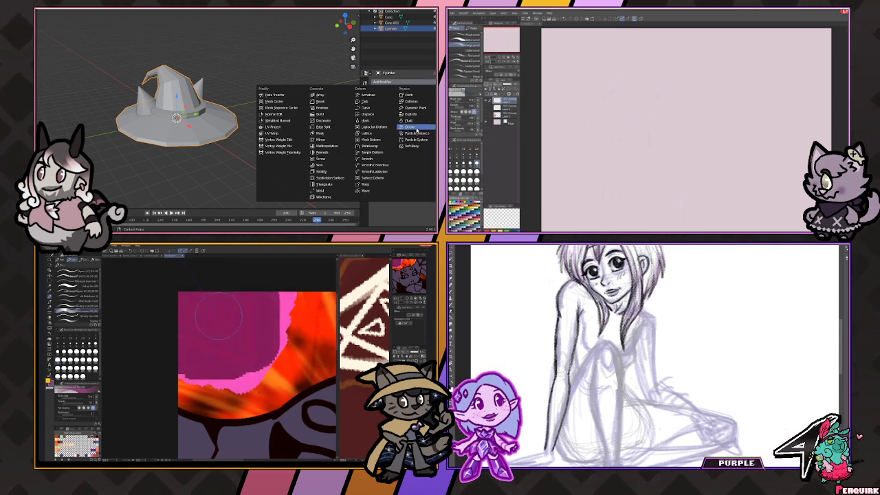
{"action": "left_click", "coordinate": [415, 127]}
{"action": "left_click_drag", "start_coordinate": [231, 148], "coordinate": [197, 147]}
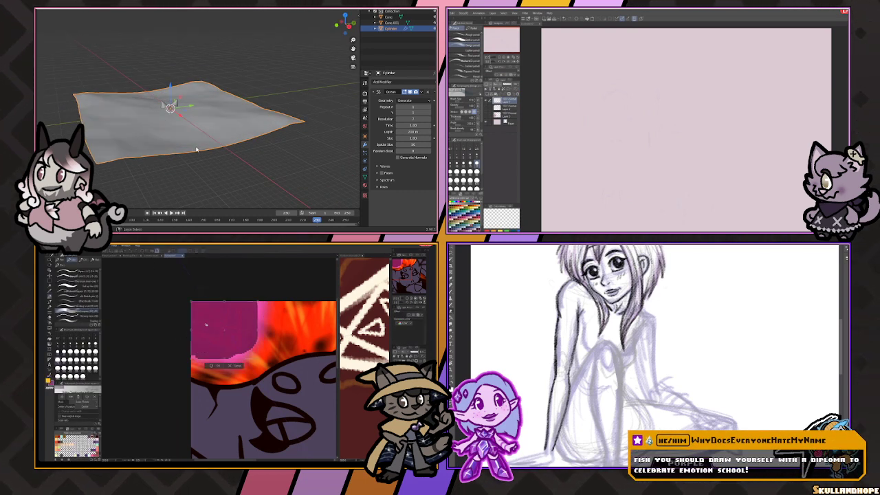
{"action": "key", "text": "ctrl+z"}
{"action": "scroll", "coordinate": [217, 145], "scroll_direction": "up", "scroll_amount": 4}
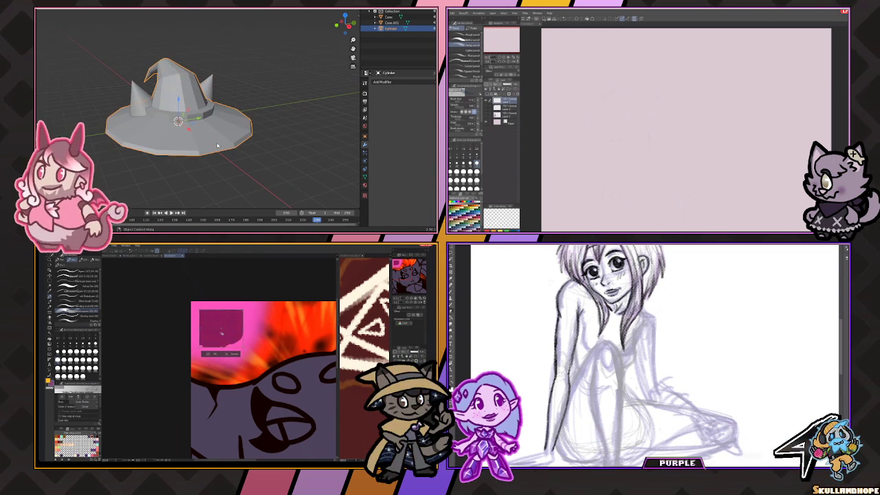
Try a Curve modifier on the hat mesh twice, removing it each time.
{"action": "left_click", "coordinate": [382, 81]}
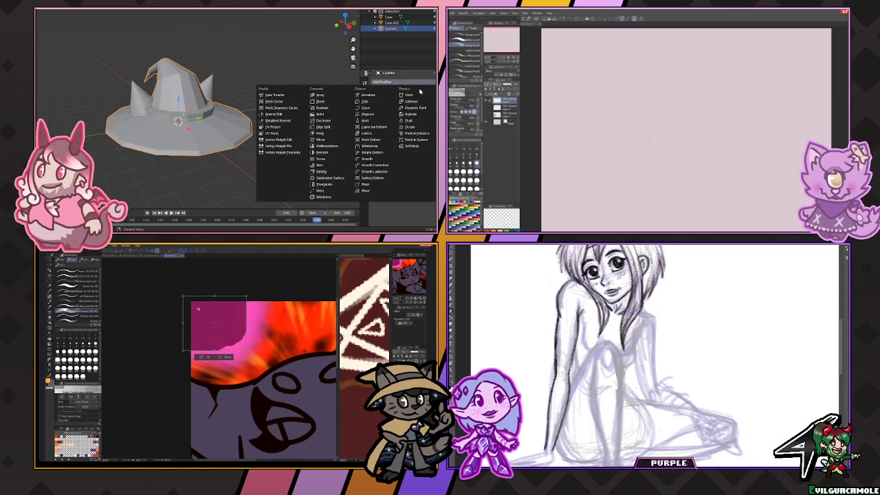
{"action": "key", "text": "Return"}
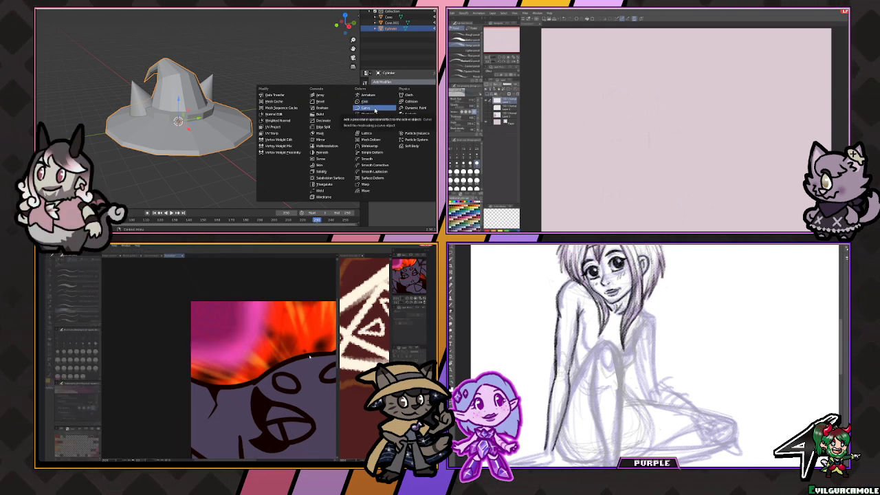
{"action": "left_click", "coordinate": [375, 110]}
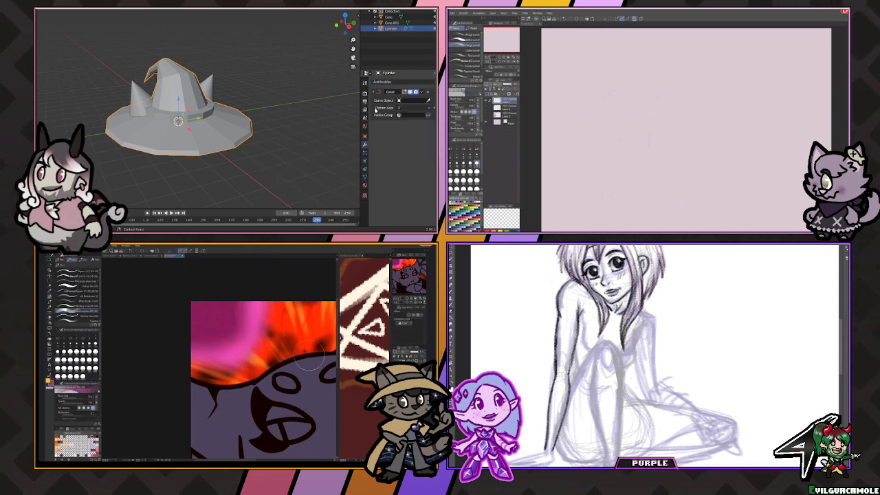
{"action": "left_click", "coordinate": [416, 115]}
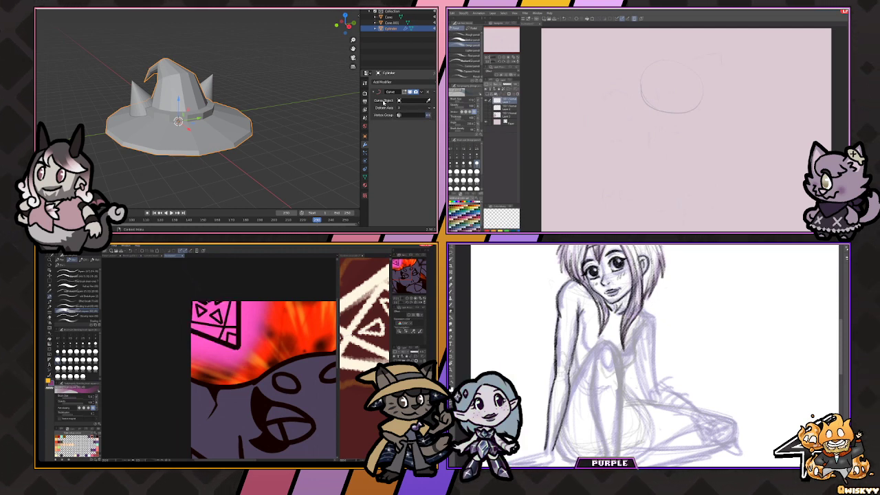
{"action": "left_click", "coordinate": [398, 101]}
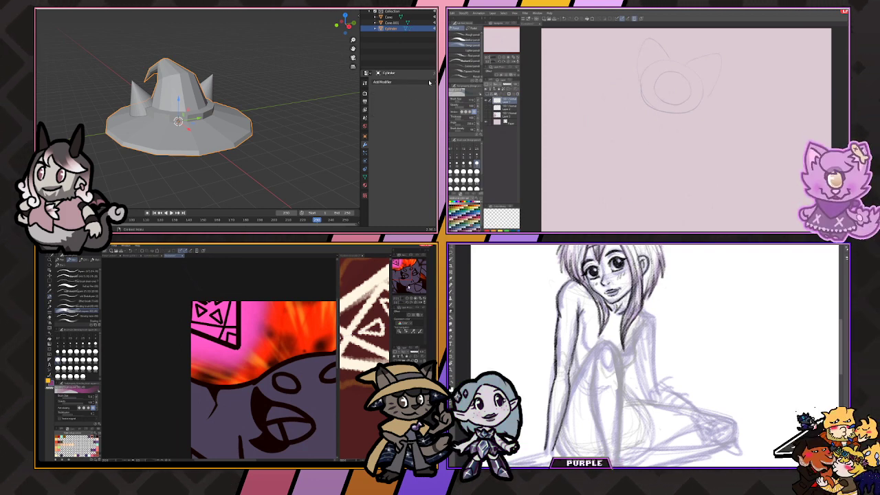
{"action": "left_click", "coordinate": [393, 82]}
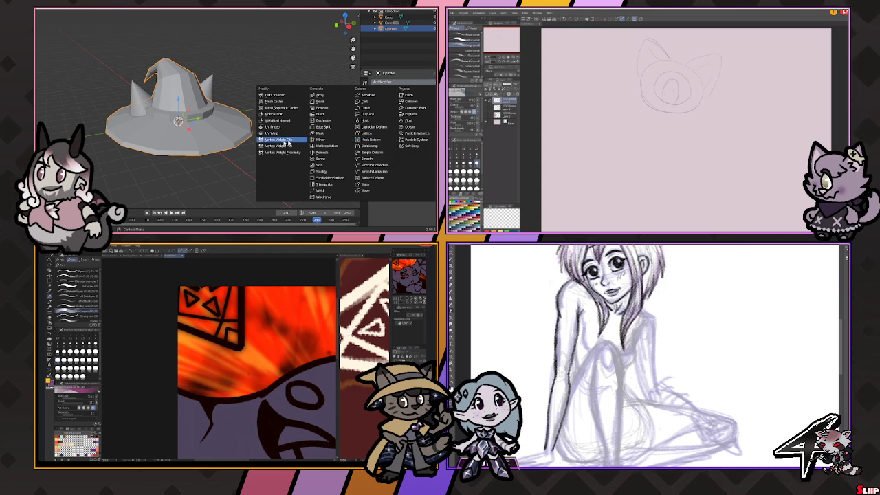
{"action": "left_click", "coordinate": [370, 108]}
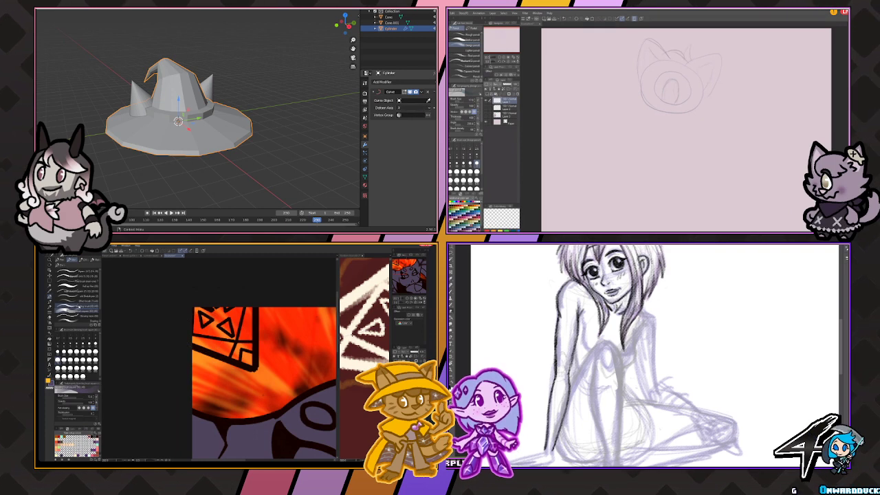
{"action": "left_click", "coordinate": [431, 108]}
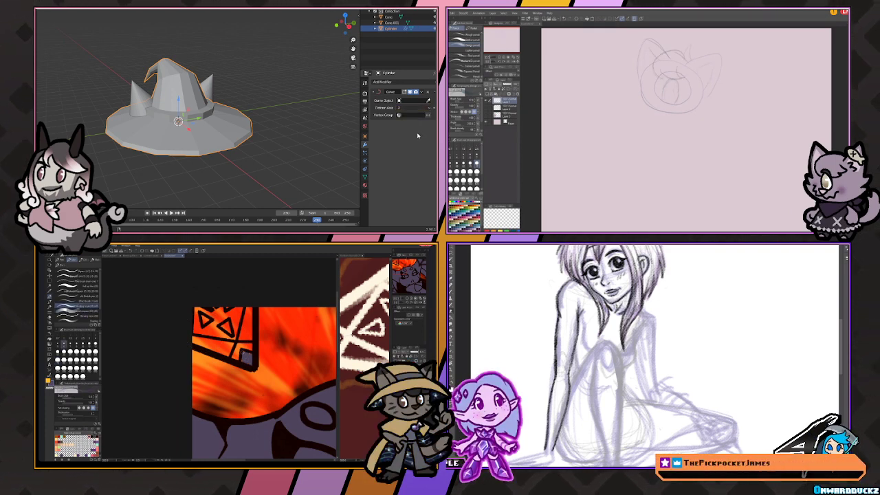
{"action": "left_click", "coordinate": [427, 92]}
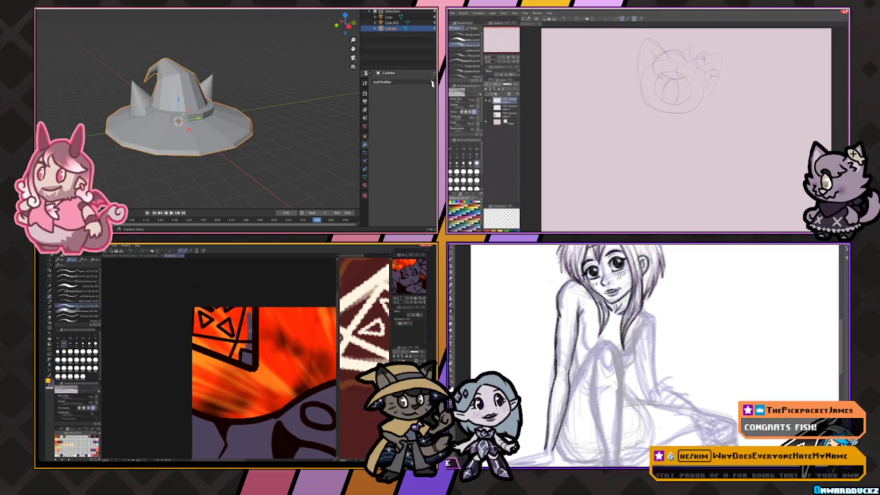
Try a Subdivision Surface modifier on the hat mesh.
{"action": "left_click", "coordinate": [430, 83]}
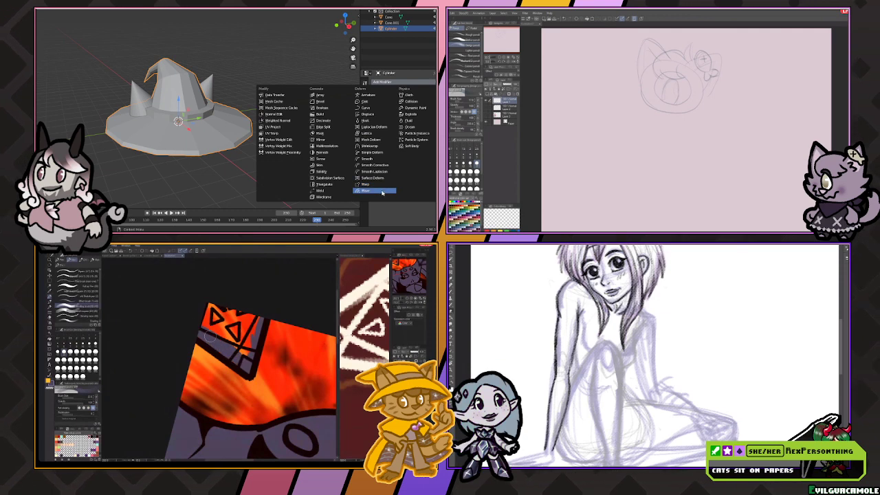
{"action": "key", "text": "Escape"}
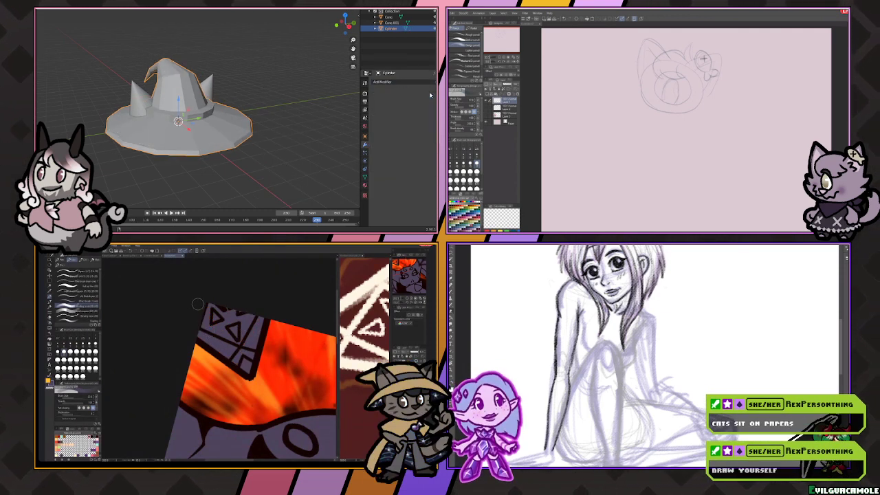
{"action": "left_click", "coordinate": [382, 82]}
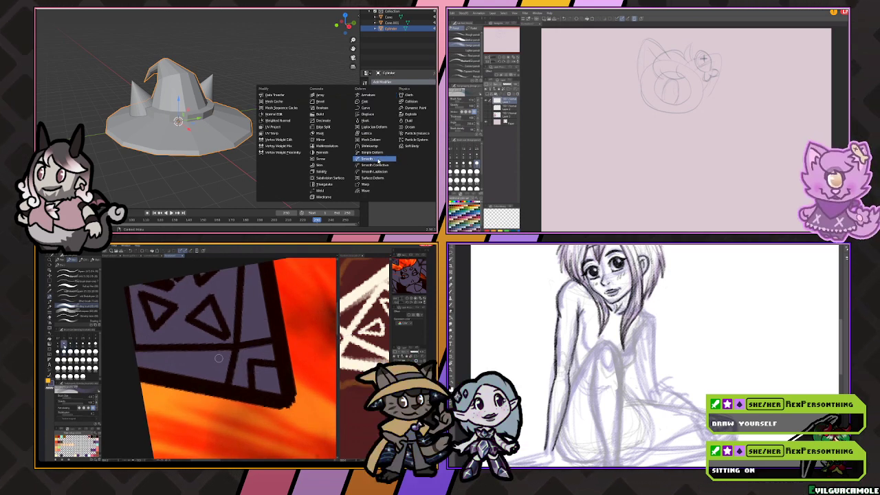
{"action": "key", "text": "Escape"}
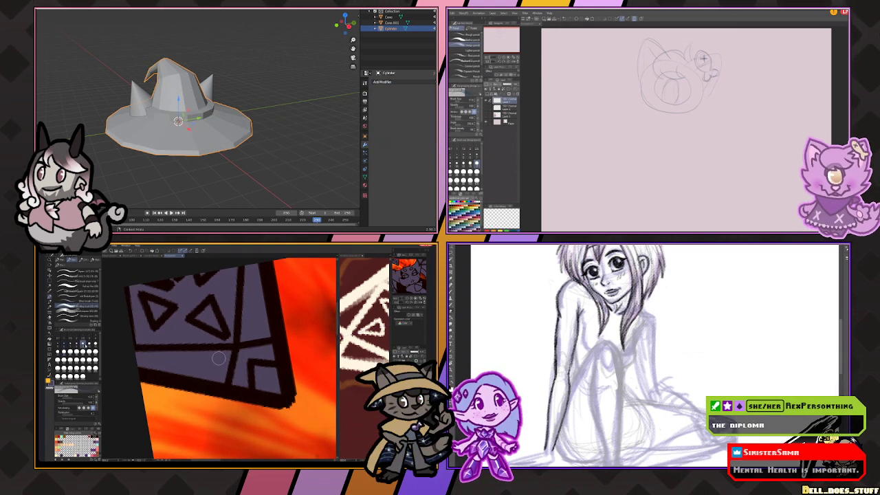
{"action": "left_click", "coordinate": [382, 81]}
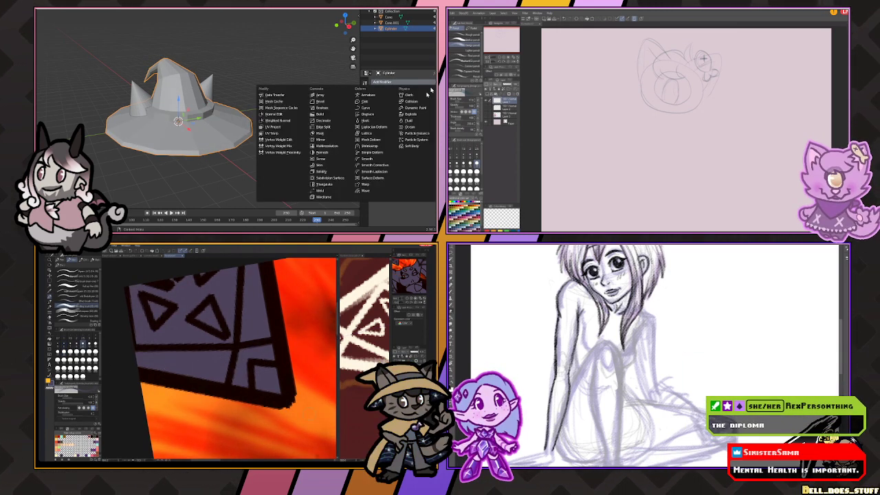
{"action": "left_click", "coordinate": [334, 178]}
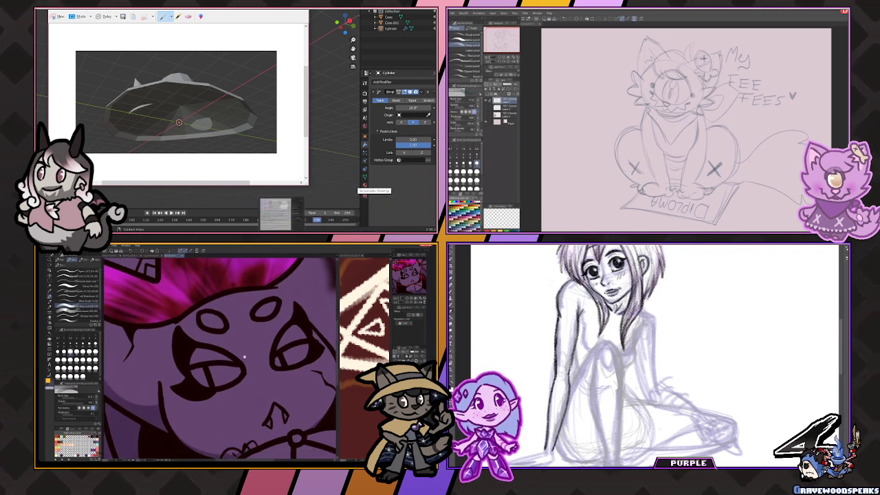
Switch from Blender to the Photoshop line art of the character wearing the cat-eared hat as a reference.
{"action": "left_click", "coordinate": [305, 213]}
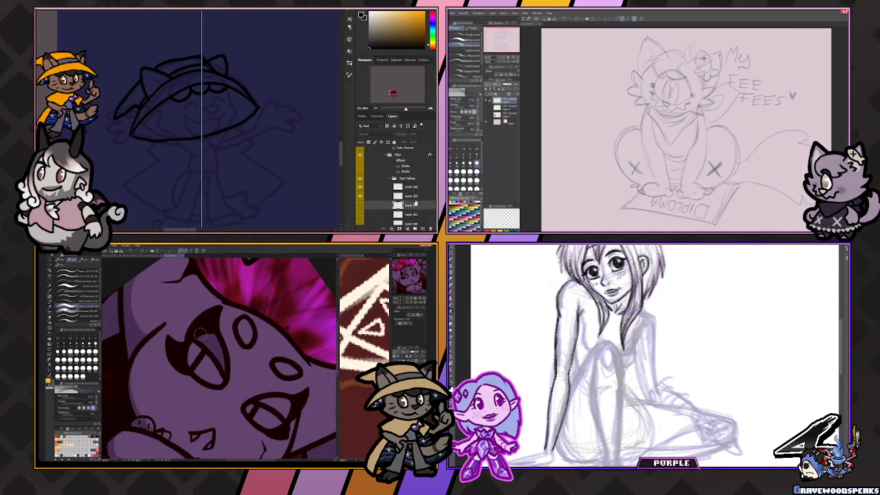
{"action": "key", "text": "alt+Tab"}
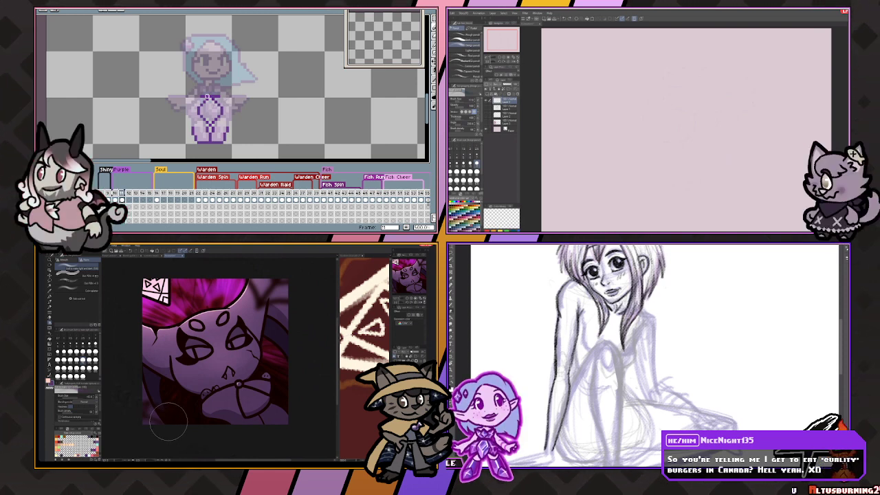
Brush soft shading across the purple character's chin and the bow area below it in the painting program.
{"action": "scroll", "coordinate": [196, 385], "scroll_direction": "up", "scroll_amount": 3}
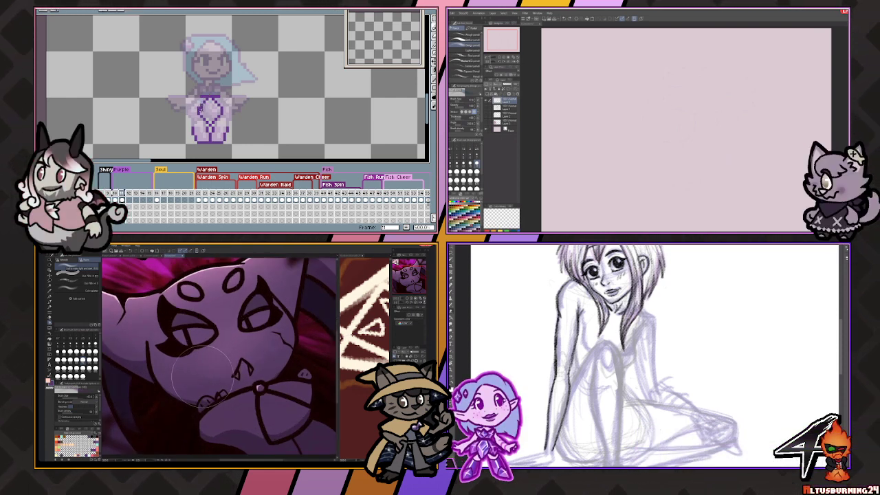
{"action": "left_click_drag", "start_coordinate": [207, 382], "coordinate": [262, 424]}
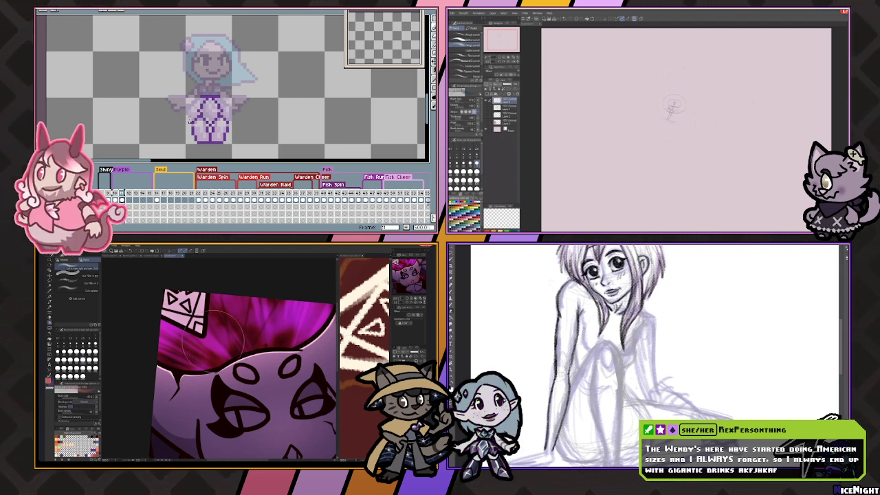
Align the vertical symmetry axis with the centre of the purple chibi sprite in frame 11.
{"action": "key", "text": "minus"}
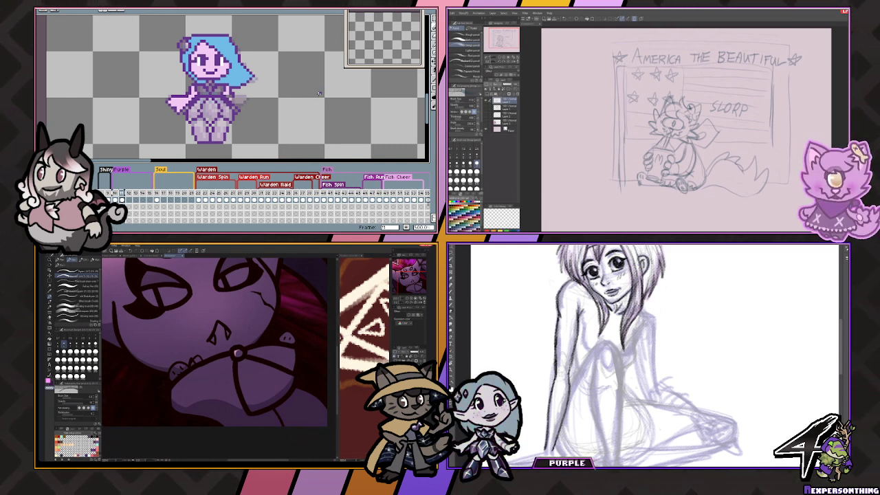
{"action": "scroll", "coordinate": [365, 101], "scroll_direction": "down", "scroll_amount": 5}
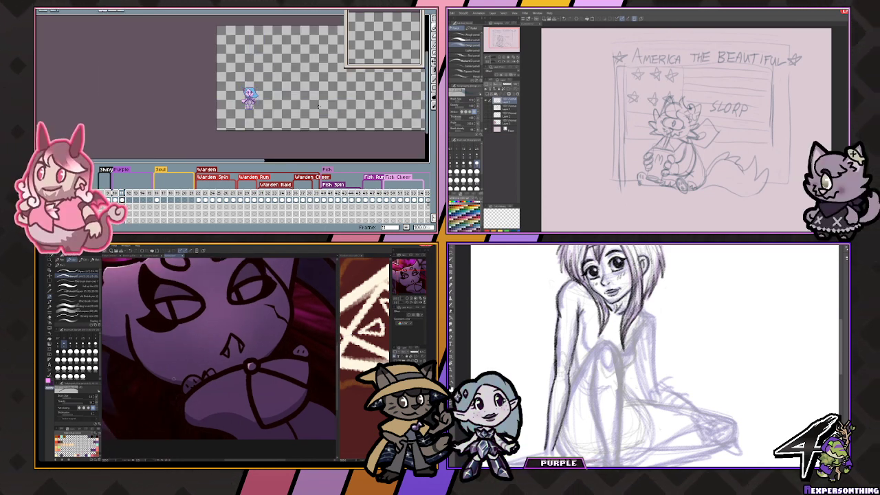
{"action": "scroll", "coordinate": [364, 102], "scroll_direction": "right", "scroll_amount": 5}
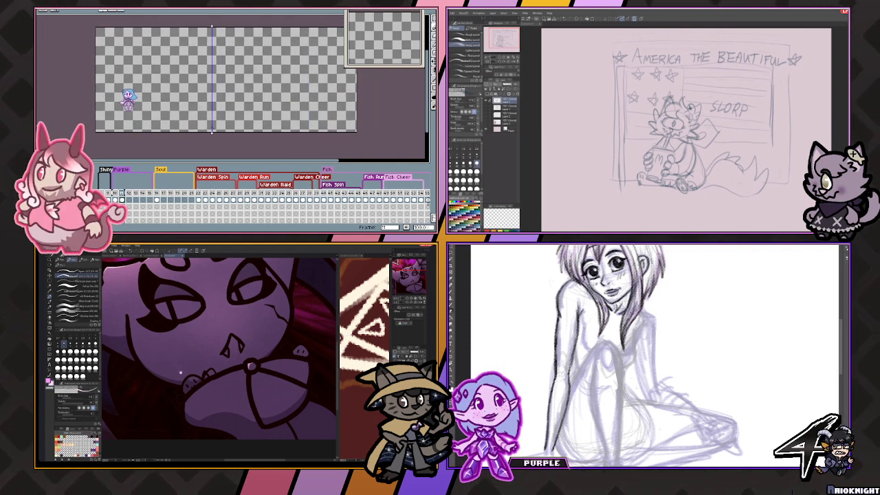
{"action": "left_click_drag", "start_coordinate": [211, 132], "coordinate": [129, 133]}
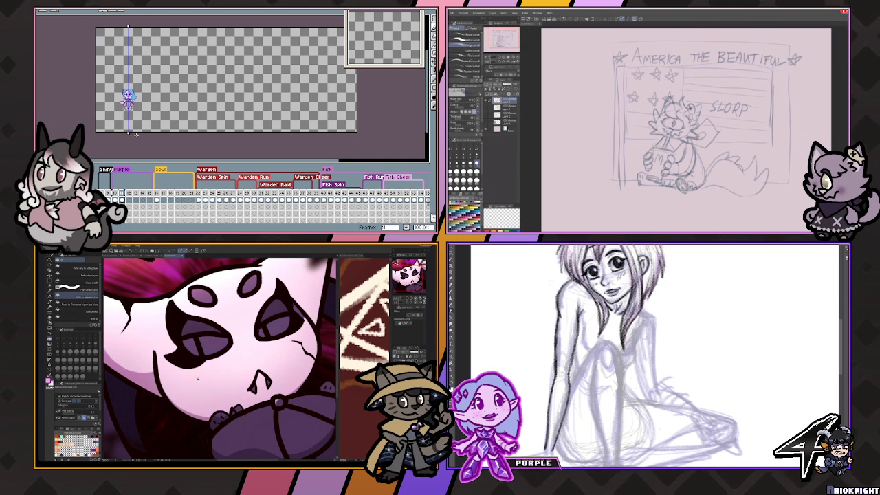
{"action": "scroll", "coordinate": [148, 103], "scroll_direction": "up", "scroll_amount": 5}
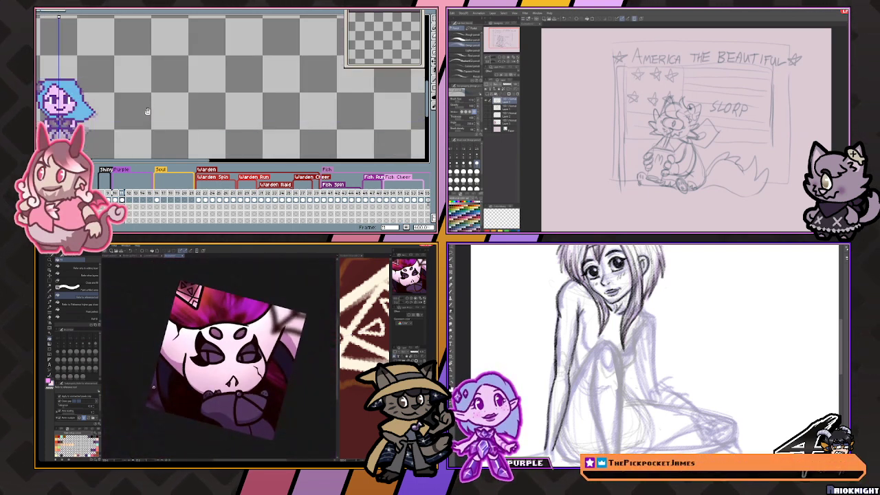
{"action": "left_click_drag", "start_coordinate": [147, 111], "coordinate": [296, 82]}
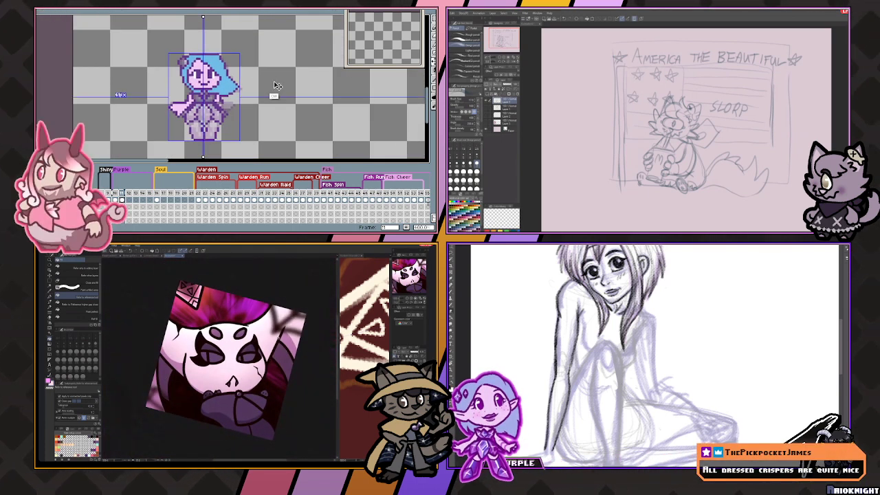
{"action": "scroll", "coordinate": [275, 85], "scroll_direction": "up", "scroll_amount": 1}
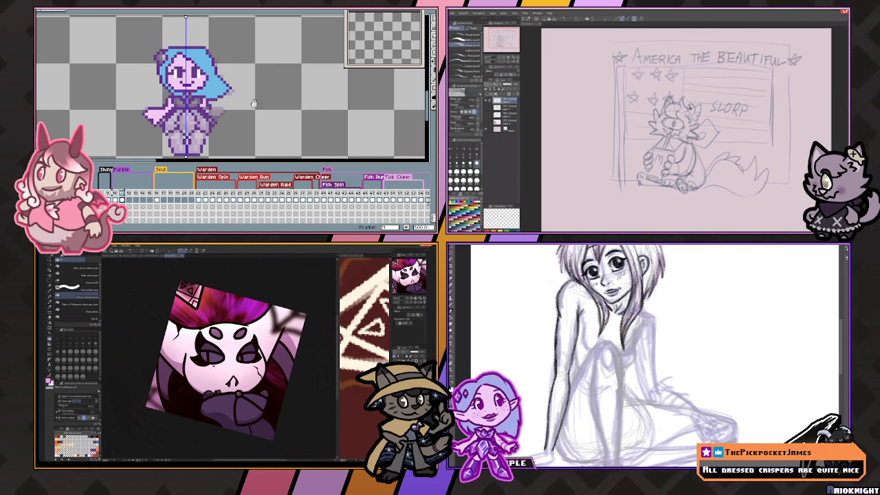
{"action": "left_click_drag", "start_coordinate": [254, 103], "coordinate": [258, 91]}
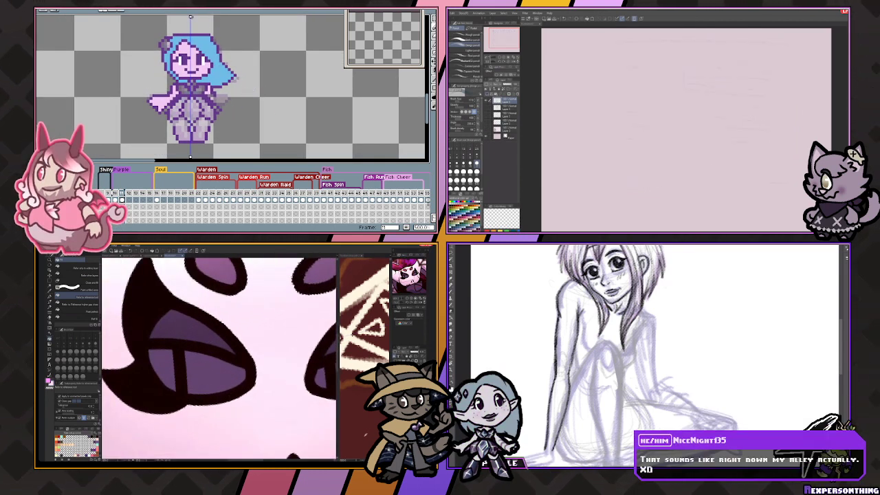
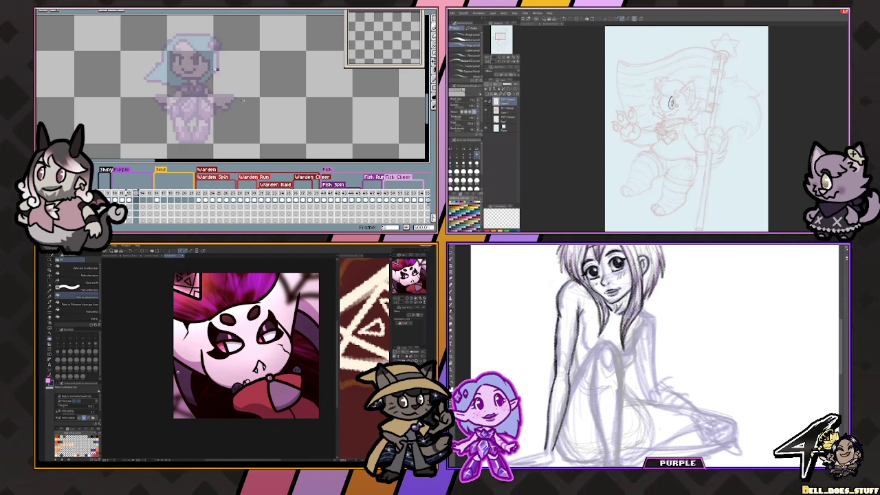
Examine the bow-wearing character painting both as a whole composition and close up around the face.
{"action": "scroll", "coordinate": [246, 345], "scroll_direction": "down", "scroll_amount": 3}
{"action": "scroll", "coordinate": [241, 377], "scroll_direction": "up", "scroll_amount": 2}
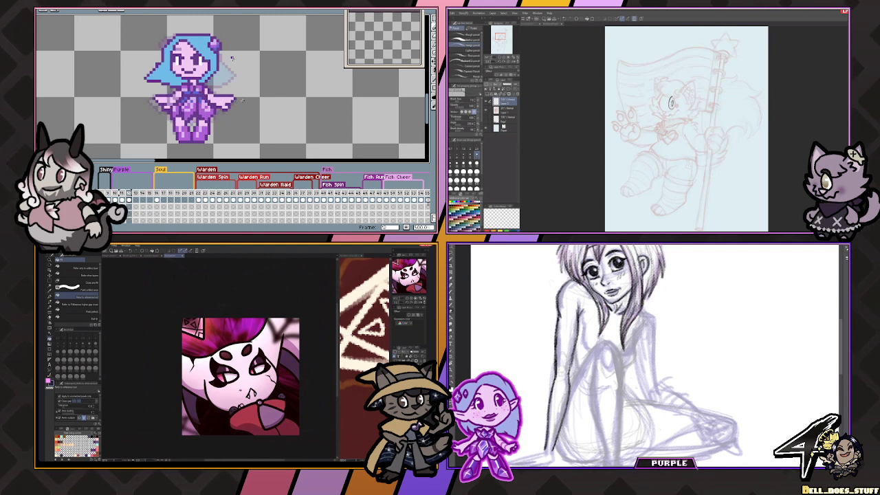
{"action": "scroll", "coordinate": [341, 394], "scroll_direction": "up", "scroll_amount": 3}
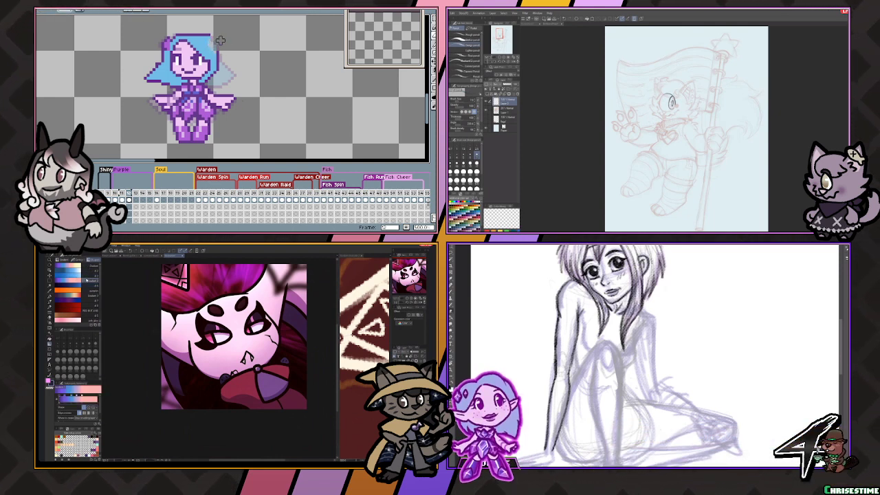
{"action": "scroll", "coordinate": [297, 357], "scroll_direction": "down", "scroll_amount": 2}
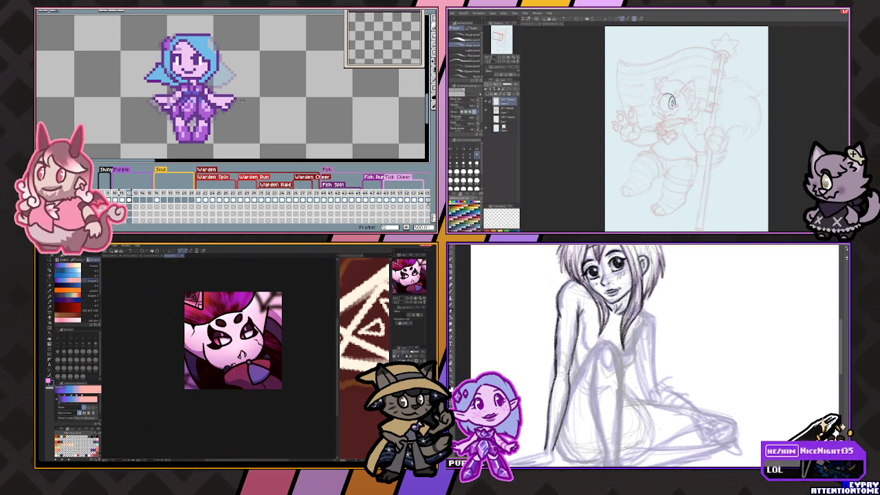
{"action": "scroll", "coordinate": [233, 341], "scroll_direction": "up", "scroll_amount": 1}
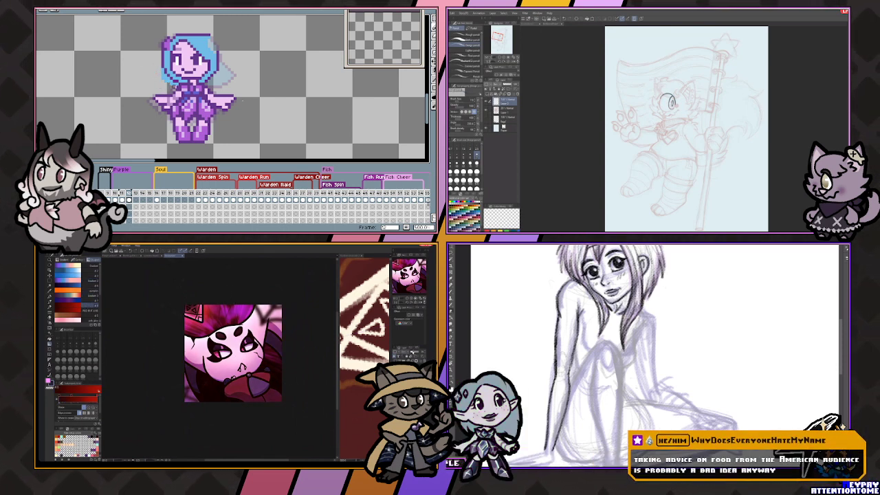
{"action": "scroll", "coordinate": [230, 364], "scroll_direction": "up", "scroll_amount": 2}
{"action": "scroll", "coordinate": [230, 364], "scroll_direction": "up", "scroll_amount": 1}
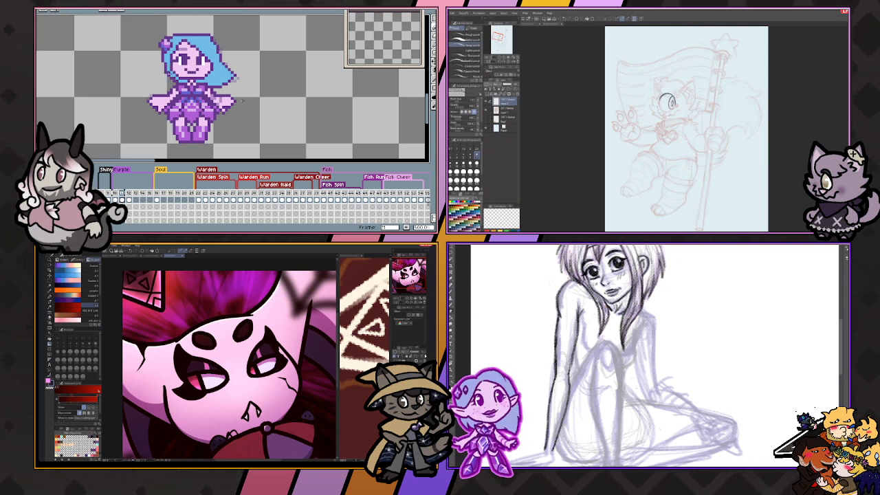
{"action": "key", "text": "ctrl+minus"}
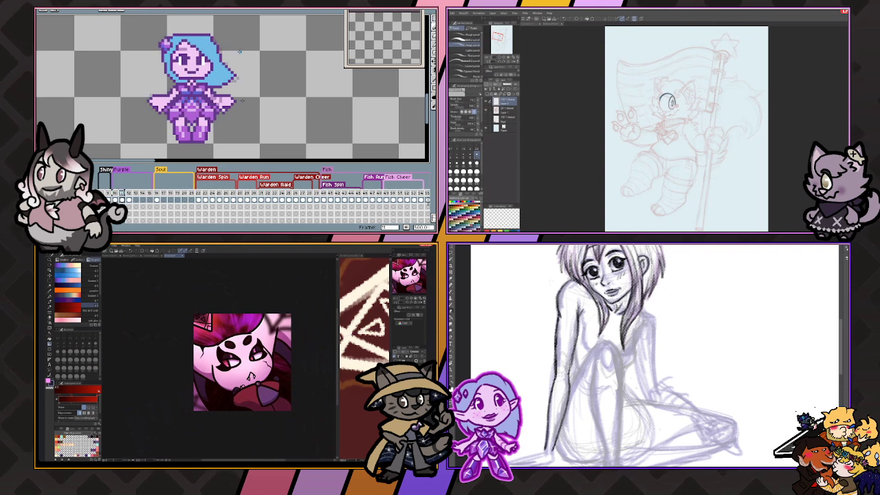
{"action": "key", "text": "ctrl+plus"}
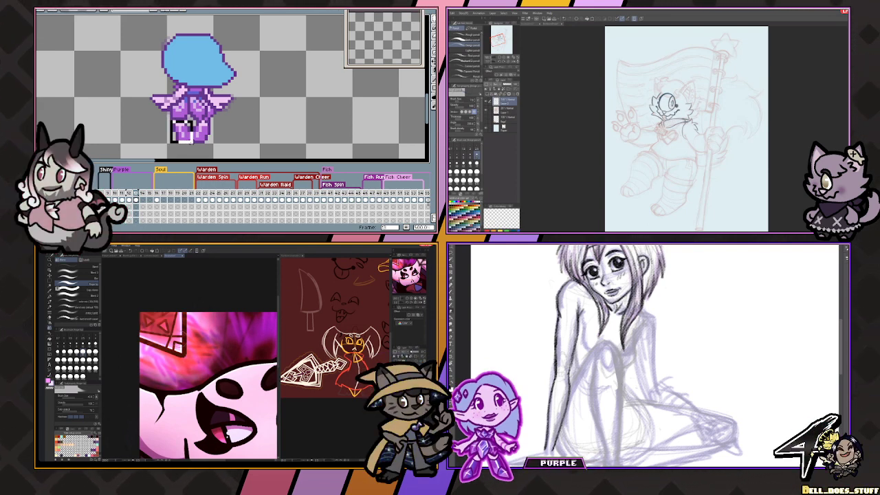
Marquee-select the left leg of the back-facing purple sprite in frame 13, and clear the selection.
{"action": "left_click_drag", "start_coordinate": [169, 118], "coordinate": [193, 142]}
{"action": "left_click", "coordinate": [246, 132]}
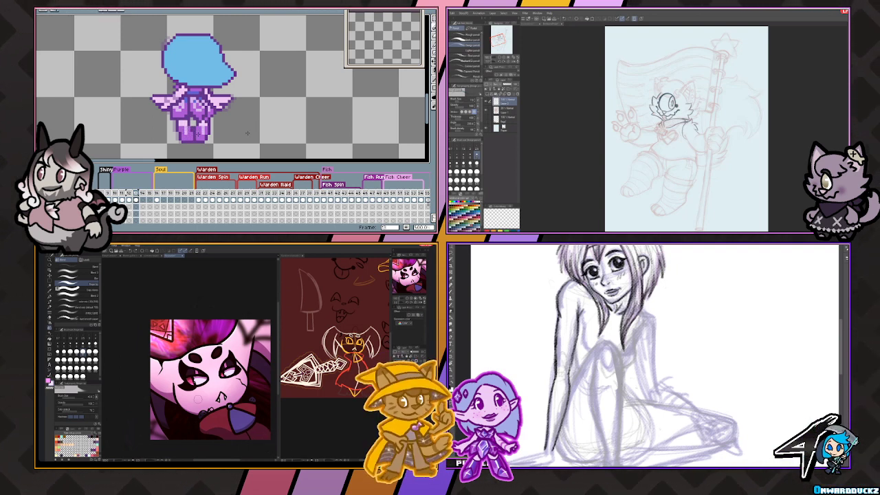
{"action": "key", "text": "ctrl+plus"}
{"action": "key", "text": "ctrl+plus"}
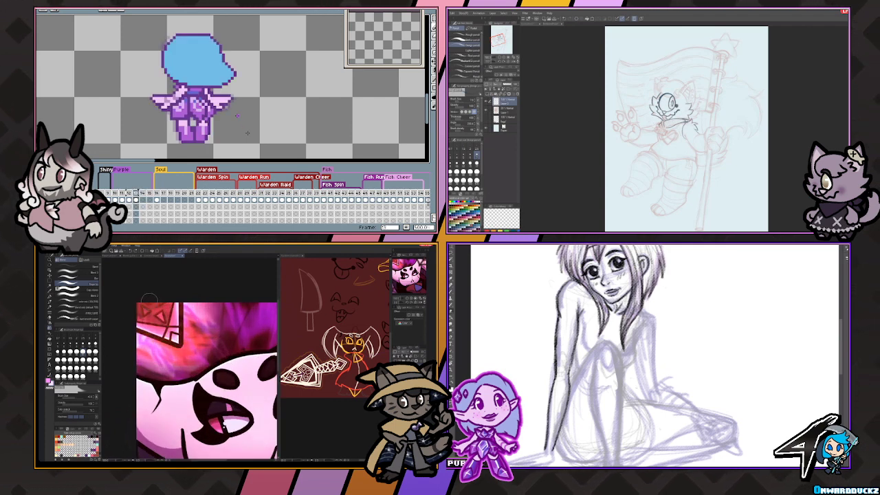
{"action": "key", "text": "ctrl+plus"}
{"action": "key", "text": "ctrl+plus"}
{"action": "key", "text": "ctrl+plus"}
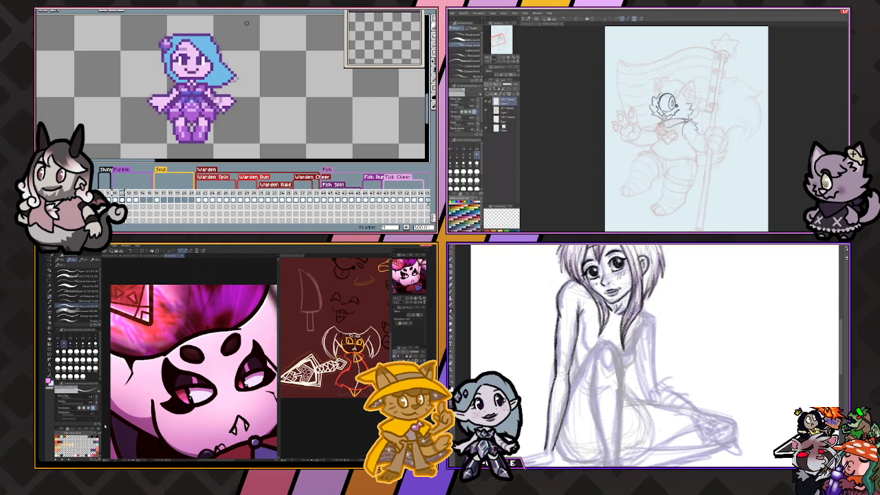
Select the whole front-facing purple sprite in frame 14, flip it horizontally and deselect it.
{"action": "left_click", "coordinate": [143, 199]}
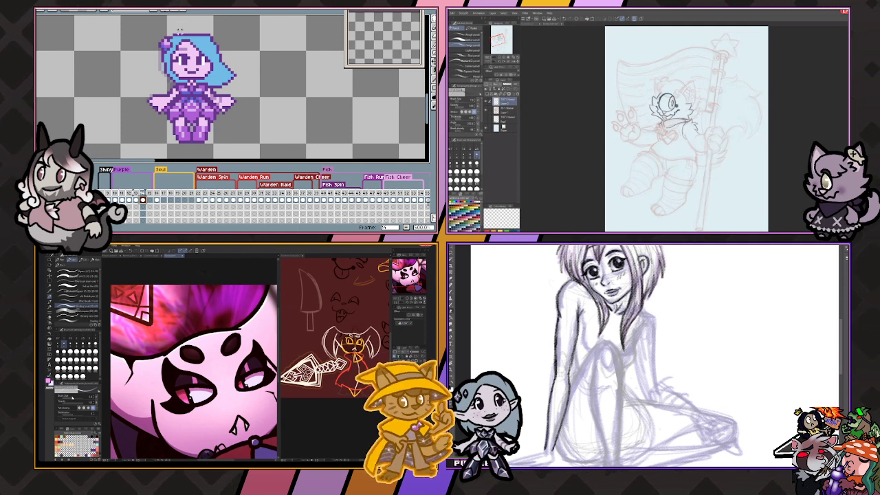
{"action": "left_click_drag", "start_coordinate": [143, 35], "coordinate": [237, 141]}
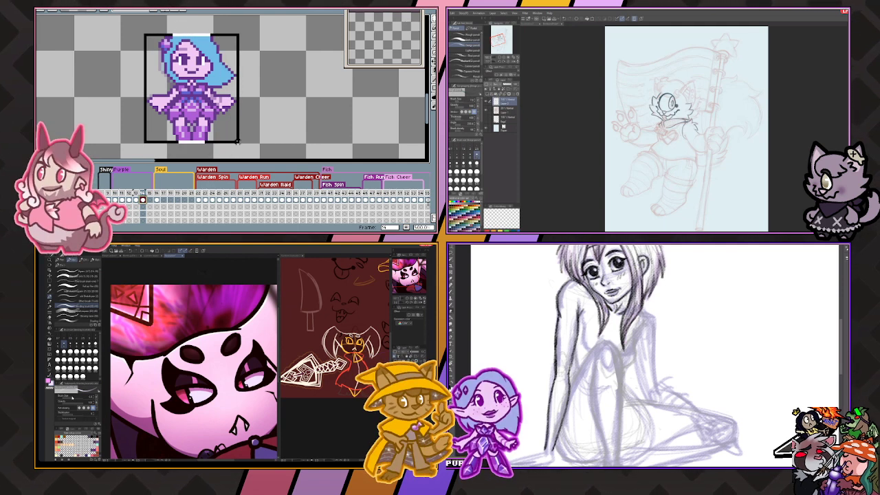
{"action": "key", "text": "alt+r"}
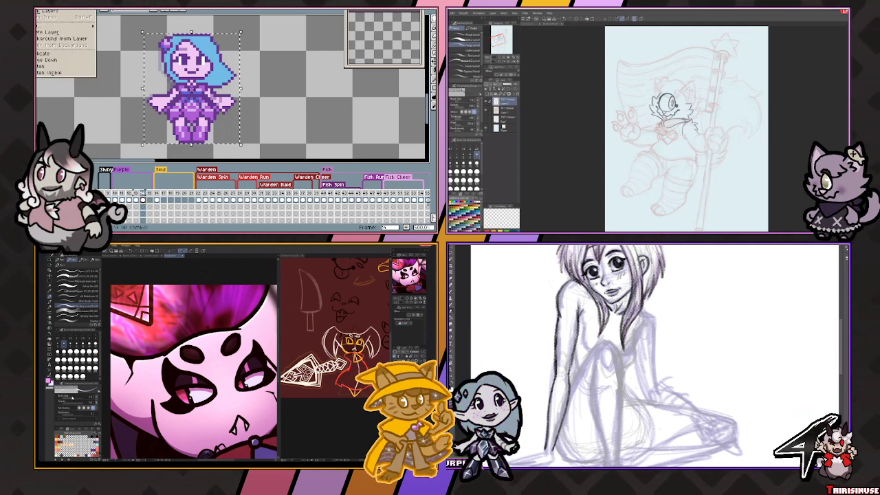
{"action": "key", "text": "Left"}
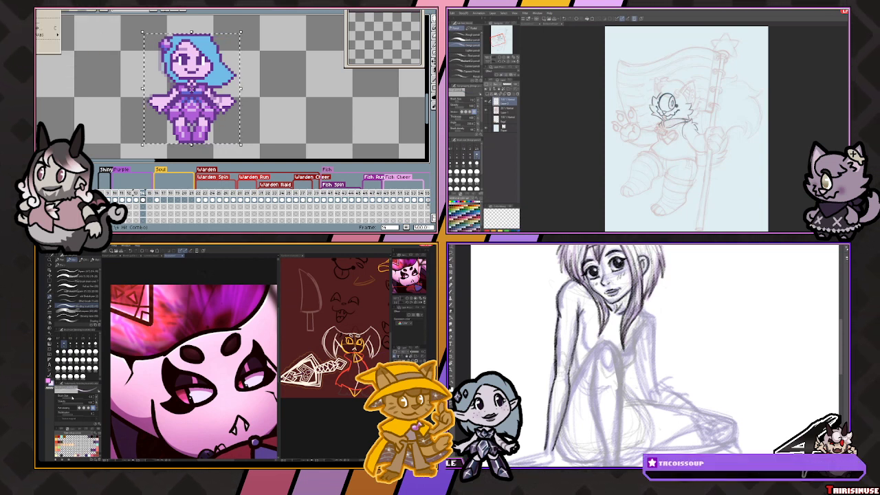
{"action": "key", "text": "Right"}
{"action": "key", "text": "Left"}
{"action": "key", "text": "Right"}
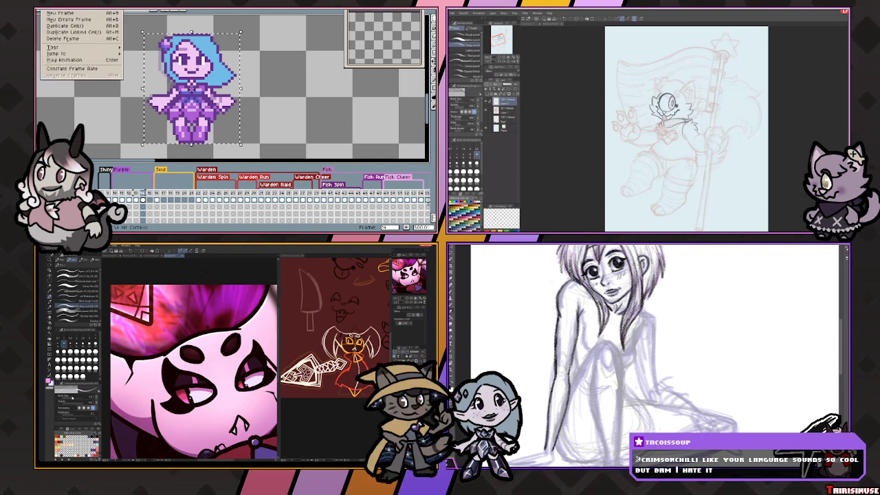
{"action": "key", "text": "Left"}
{"action": "key", "text": "Left"}
{"action": "key", "text": "Left"}
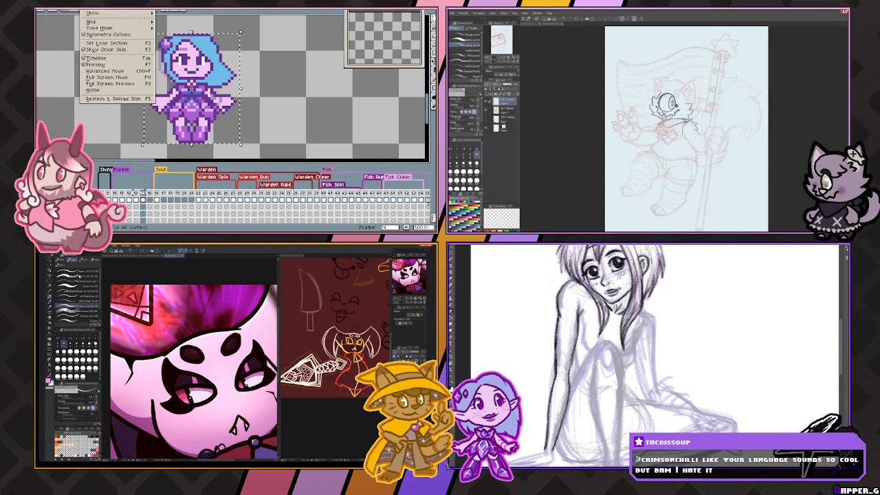
{"action": "left_click", "coordinate": [82, 82]}
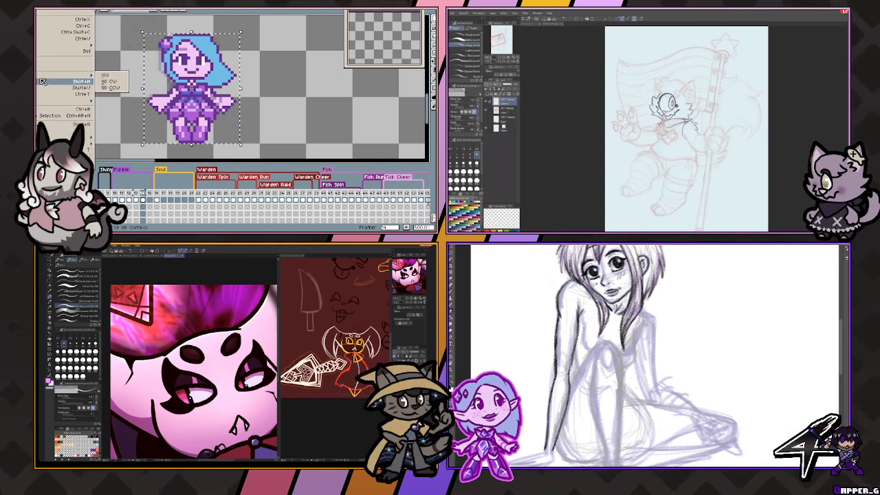
{"action": "left_click", "coordinate": [290, 81]}
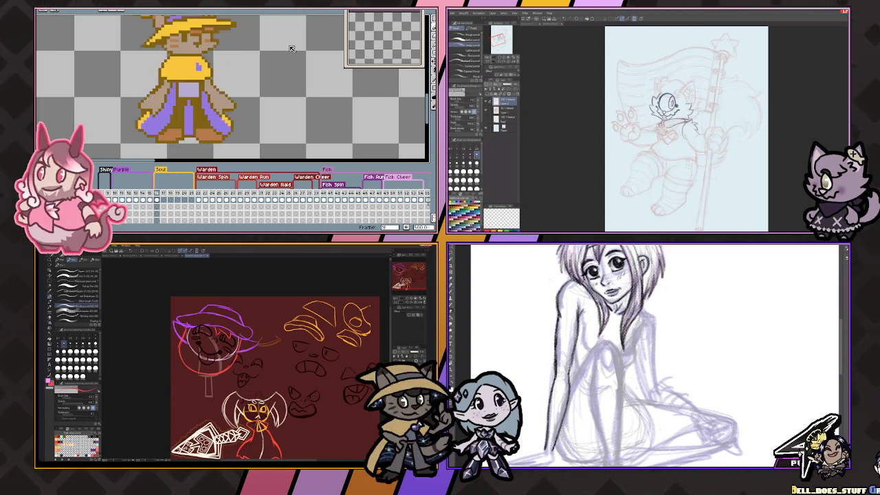
Leave the Soul sprite's frame and play back the purple sprite's spin animation.
{"action": "left_click_drag", "start_coordinate": [255, 44], "coordinate": [275, 72]}
{"action": "scroll", "coordinate": [255, 62], "scroll_direction": "down", "scroll_amount": 1}
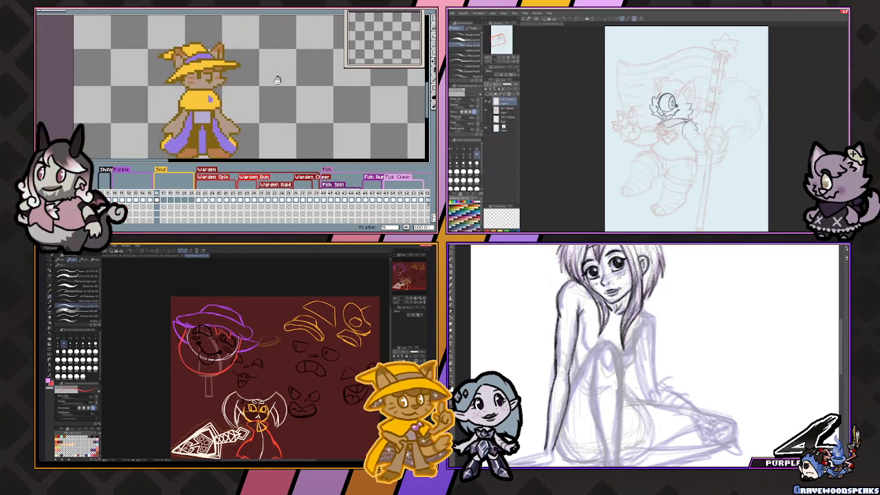
{"action": "key", "text": "Left"}
{"action": "key", "text": "Return"}
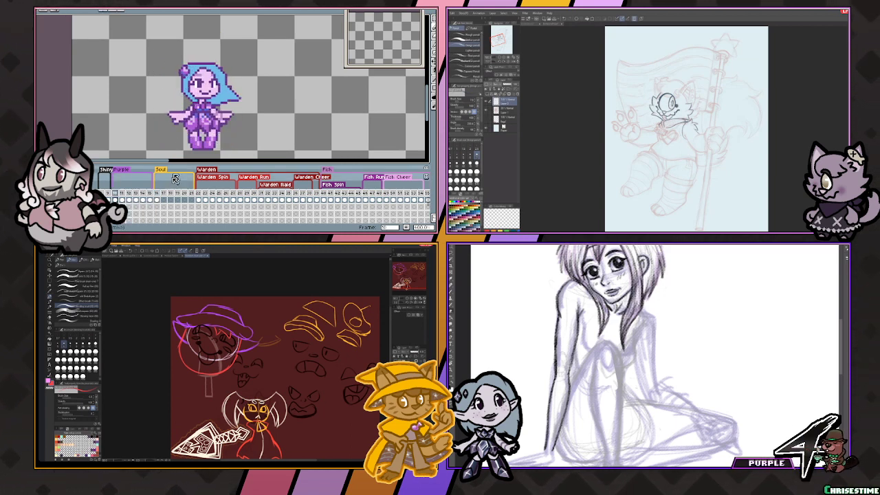
Create a purple-coloured tag named Purple Spin covering frames 10 to 15, with Forward animation direction.
{"action": "left_click_drag", "start_coordinate": [155, 200], "coordinate": [115, 199]}
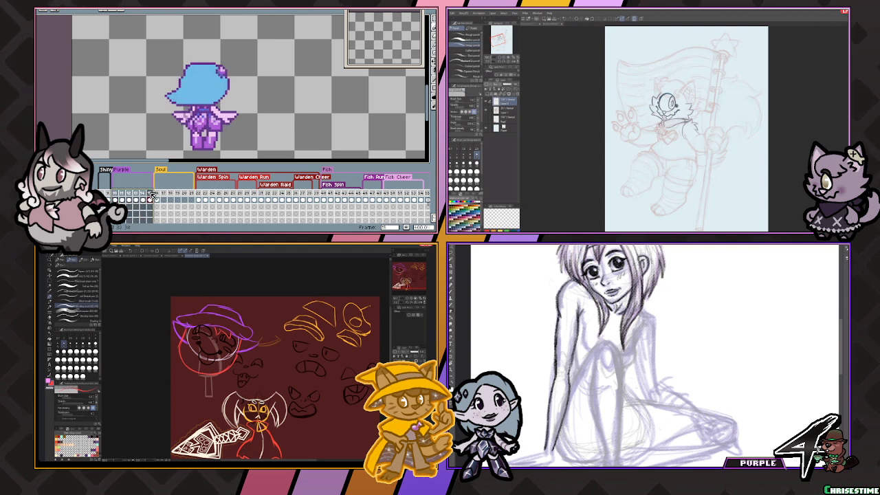
{"action": "right_click", "coordinate": [153, 179]}
{"action": "left_click", "coordinate": [173, 204]}
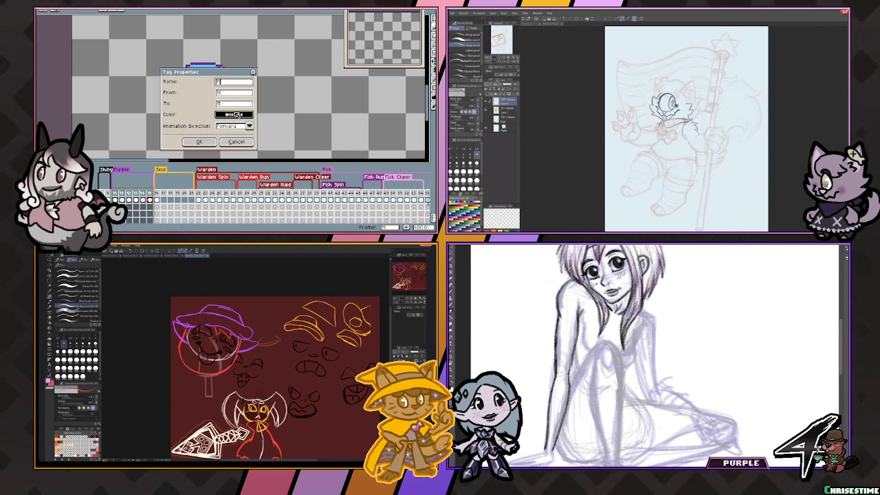
{"action": "type", "text": "Run"}
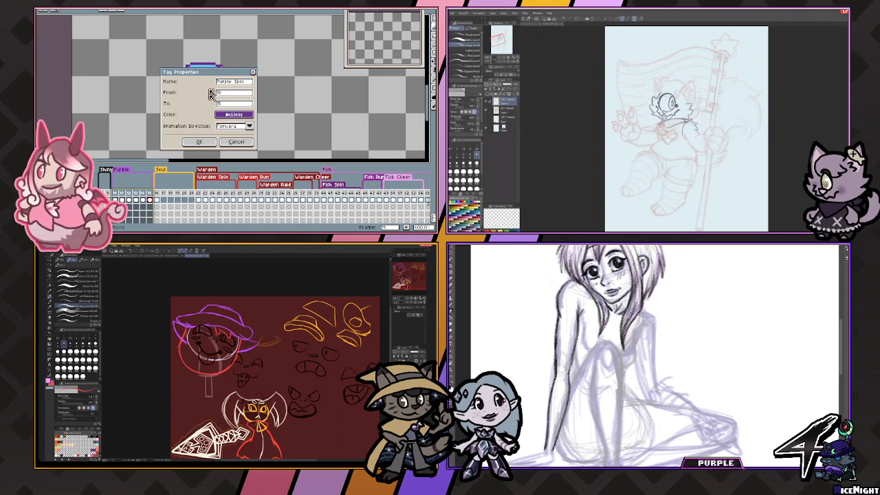
{"action": "left_click", "coordinate": [206, 141]}
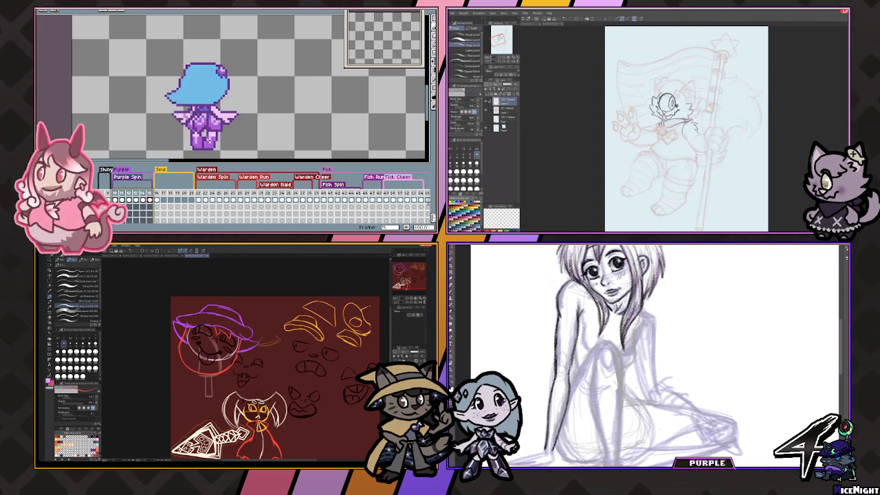
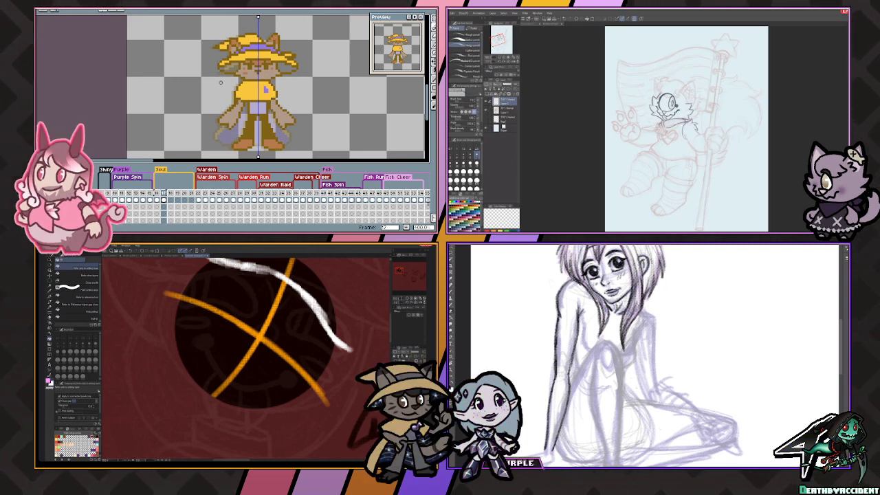
Step back to frame 16 of the Soul animation to view the witch-hat cat sprite's preceding pose.
{"action": "key", "text": "Left"}
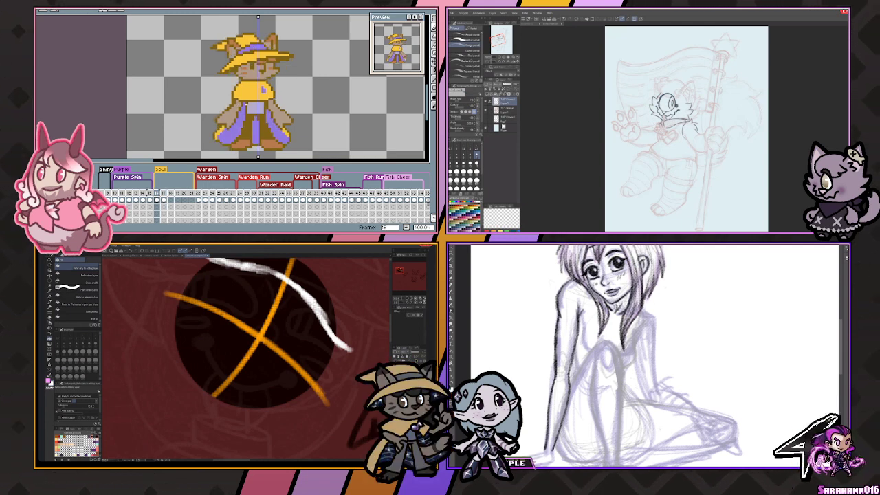
Advance the Soul animation to frame 17, and paint the pink collar ellipse solid beneath the round head on the red canvas.
{"action": "key", "text": "Right"}
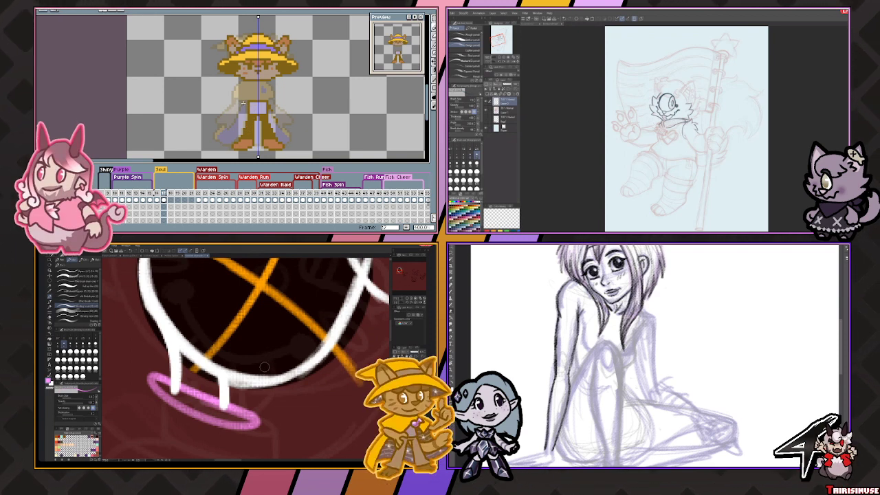
{"action": "scroll", "coordinate": [153, 420], "scroll_direction": "up", "scroll_amount": 1}
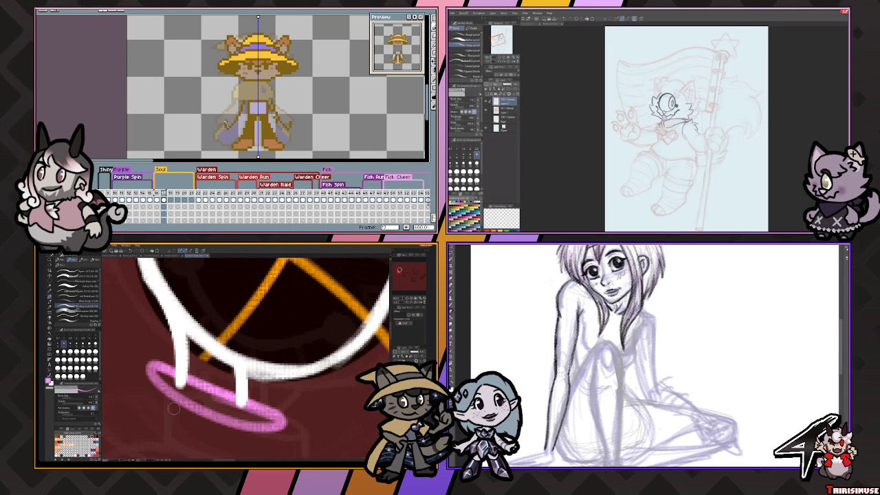
{"action": "left_click_drag", "start_coordinate": [174, 409], "coordinate": [228, 326]}
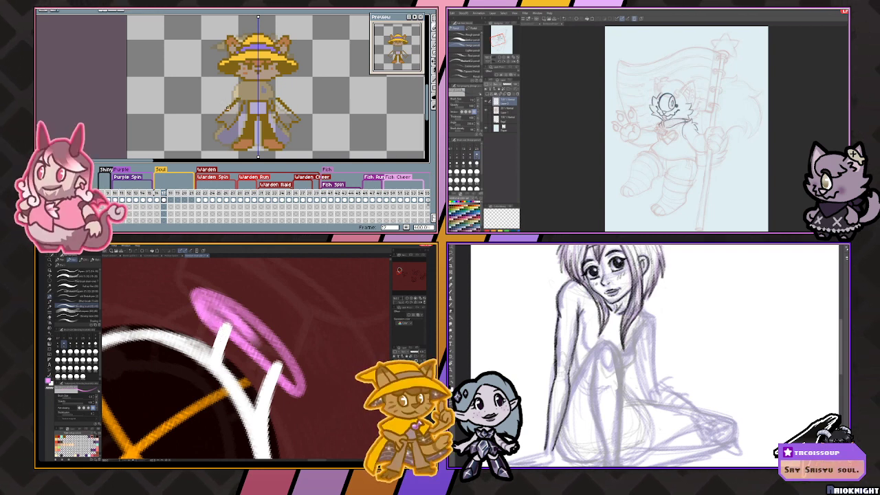
{"action": "mouse_move", "coordinate": [234, 325]}
{"action": "left_mouse_down"}
{"action": "mouse_move", "coordinate": [256, 342]}
{"action": "mouse_move", "coordinate": [224, 325]}
{"action": "mouse_move", "coordinate": [219, 304]}
{"action": "mouse_move", "coordinate": [247, 323]}
{"action": "left_mouse_up"}
{"action": "key", "text": "ctrl+shift+r"}
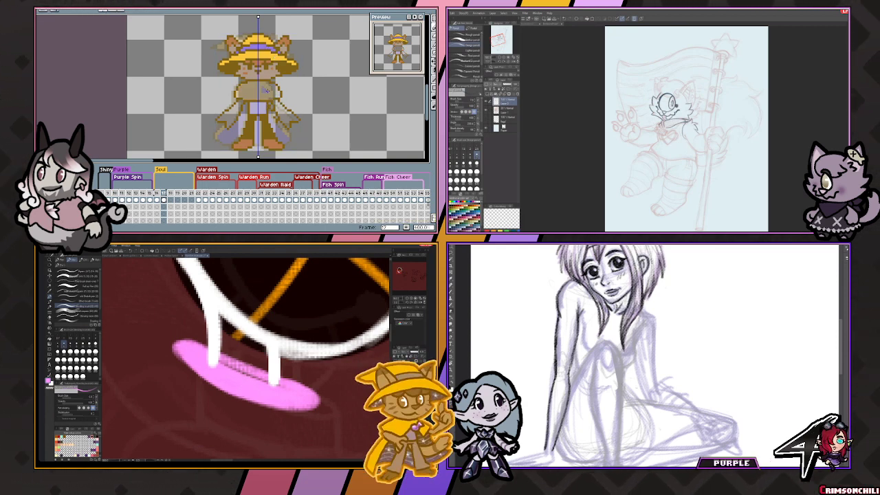
Undo the last edit and fill the front-facing Soul sprite's cape with yellow in frame 17.
{"action": "key", "text": "ctrl+z"}
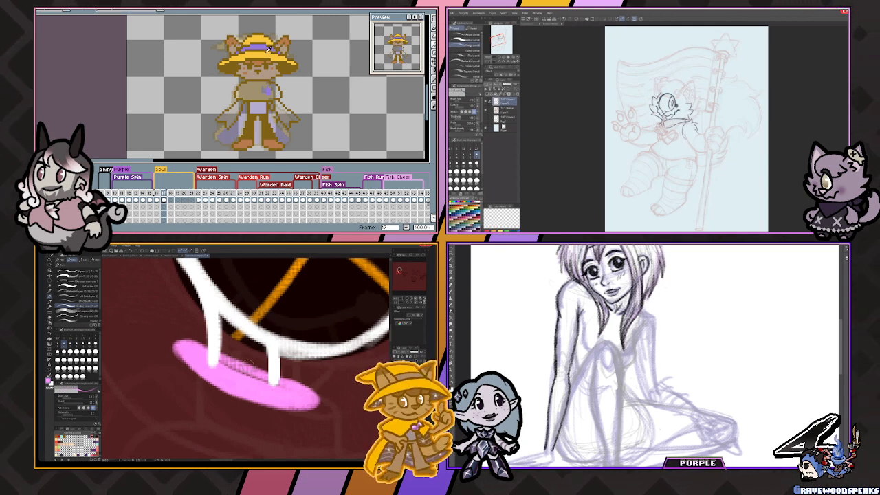
{"action": "left_click", "coordinate": [255, 90]}
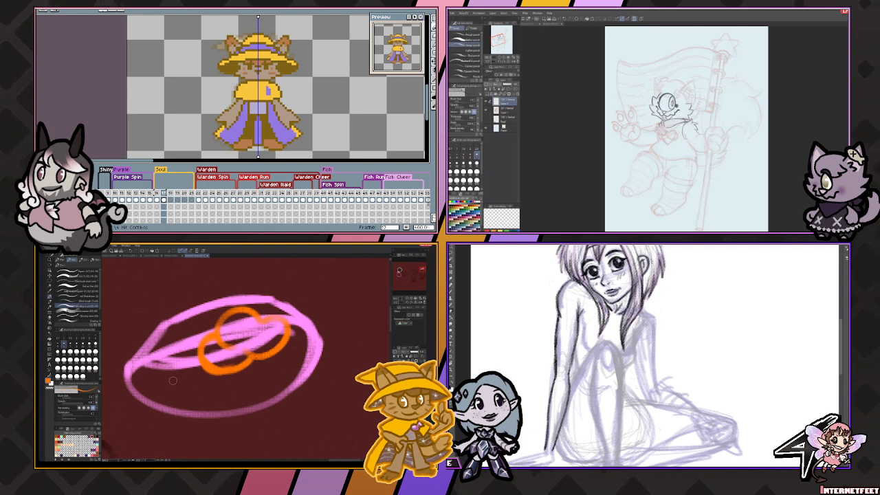
Sketch an orange curved outline along the upper edge of the pink oval with the orange flower on the red canvas.
{"action": "scroll", "coordinate": [172, 380], "scroll_direction": "up", "scroll_amount": 1}
{"action": "scroll", "coordinate": [173, 381], "scroll_direction": "up", "scroll_amount": 2}
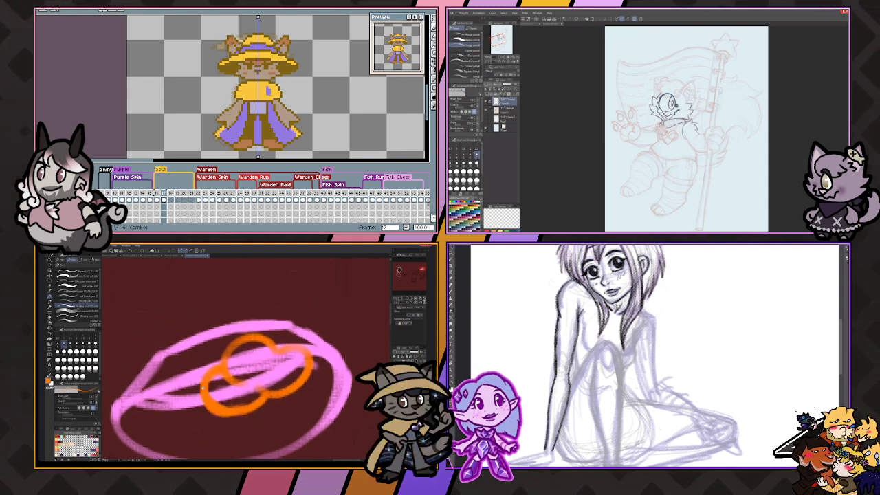
{"action": "scroll", "coordinate": [192, 350], "scroll_direction": "up", "scroll_amount": 3}
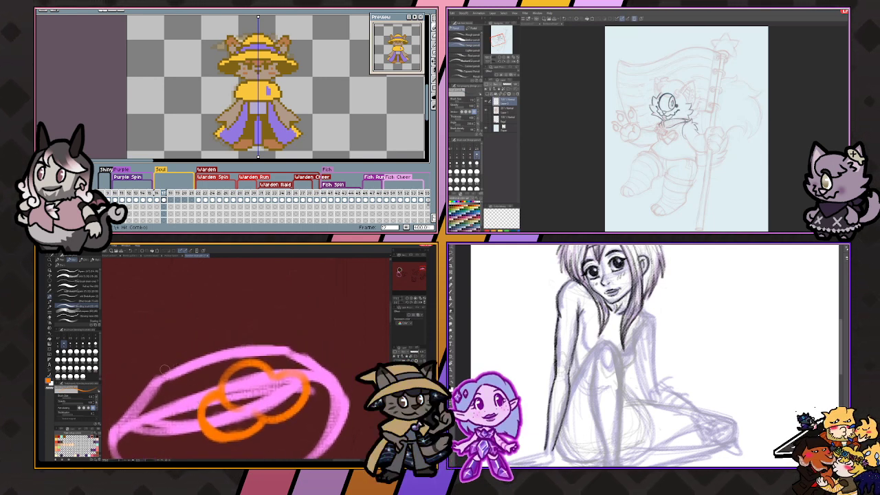
{"action": "left_click_drag", "start_coordinate": [165, 370], "coordinate": [184, 303]}
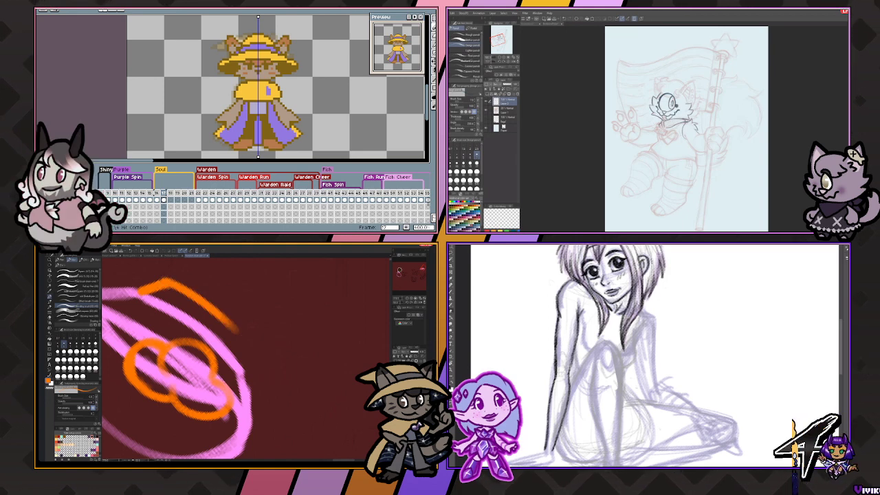
{"action": "left_click_drag", "start_coordinate": [176, 294], "coordinate": [248, 344]}
{"action": "mouse_move", "coordinate": [103, 303]}
{"action": "left_mouse_down"}
{"action": "mouse_move", "coordinate": [238, 368]}
{"action": "mouse_move", "coordinate": [251, 364]}
{"action": "mouse_move", "coordinate": [250, 337]}
{"action": "mouse_move", "coordinate": [271, 353]}
{"action": "mouse_move", "coordinate": [263, 337]}
{"action": "left_mouse_up"}
Draw peach sleeve lines hanging down from the pink shoulders of the round-headed character sketch.
{"action": "scroll", "coordinate": [264, 337], "scroll_direction": "down", "scroll_amount": 6}
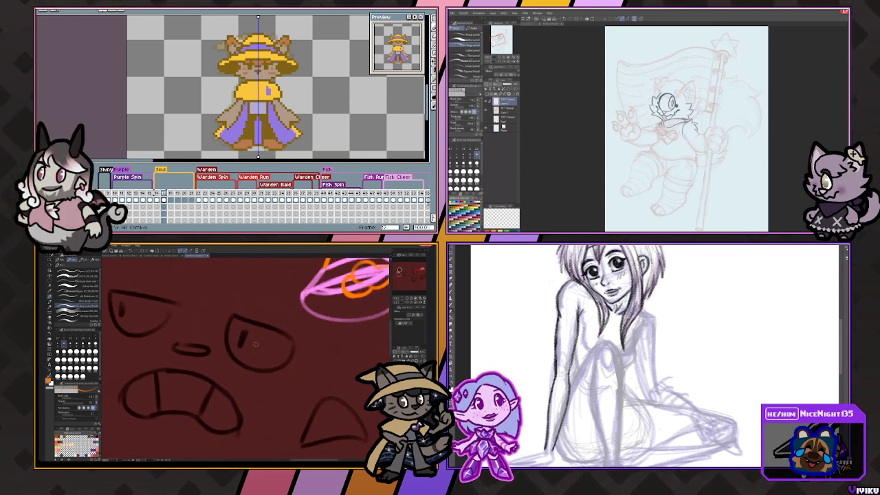
{"action": "scroll", "coordinate": [180, 371], "scroll_direction": "up", "scroll_amount": 2}
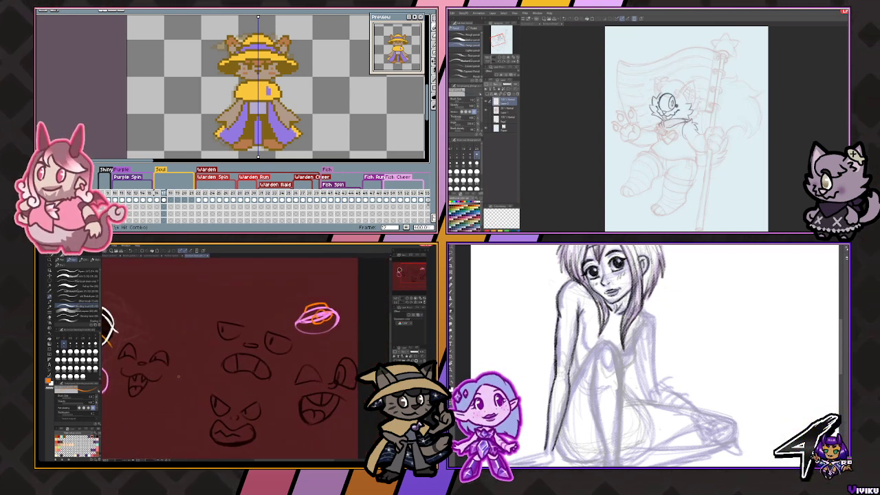
{"action": "left_click_drag", "start_coordinate": [166, 377], "coordinate": [262, 377]}
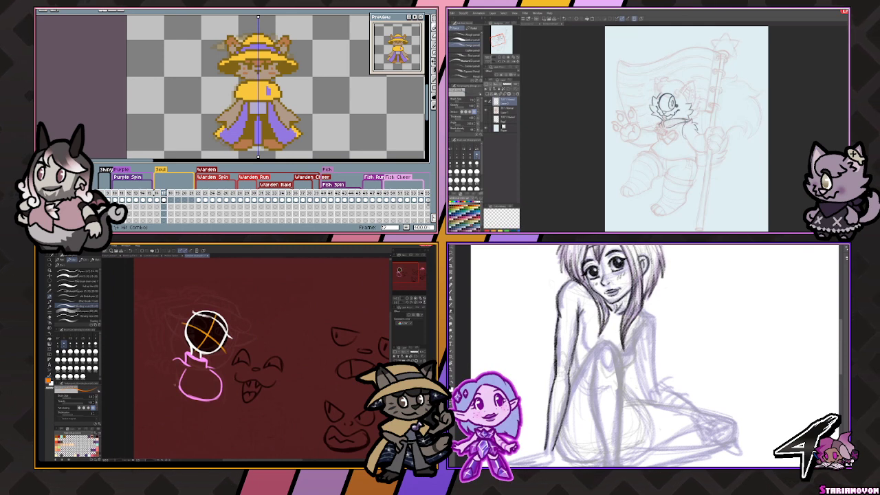
{"action": "scroll", "coordinate": [175, 385], "scroll_direction": "up", "scroll_amount": 5}
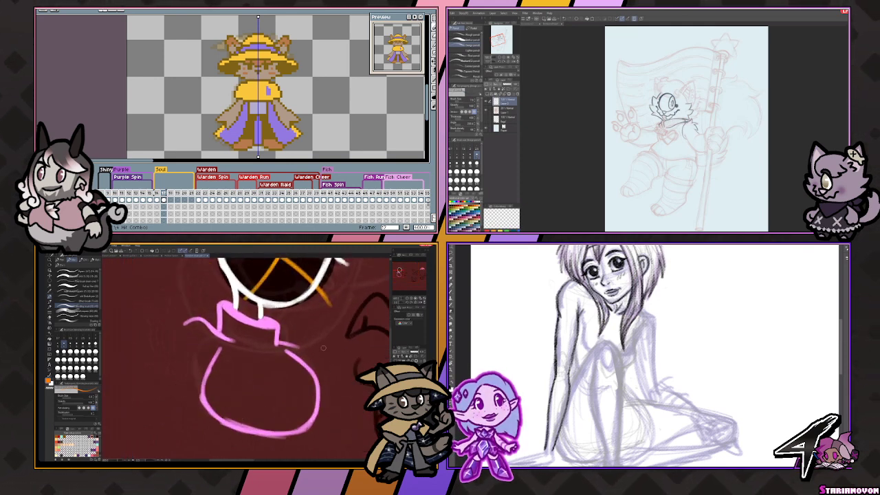
{"action": "left_click_drag", "start_coordinate": [213, 379], "coordinate": [258, 396]}
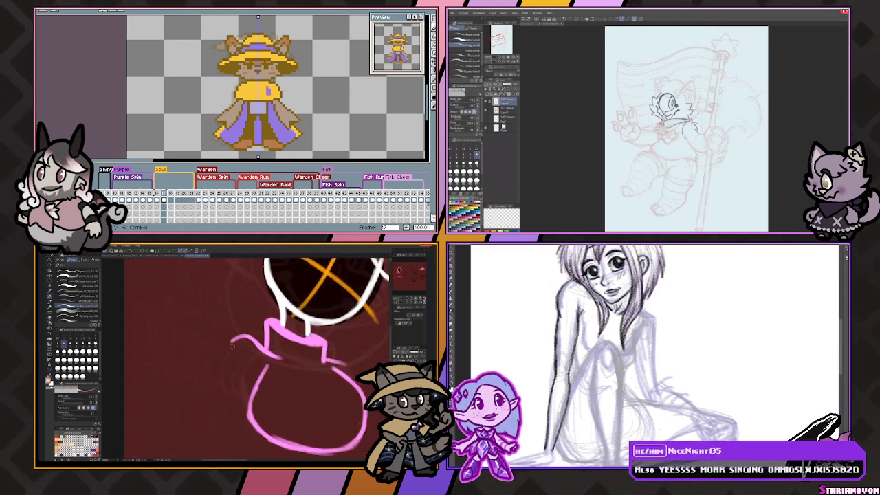
{"action": "left_click_drag", "start_coordinate": [241, 397], "coordinate": [229, 362]}
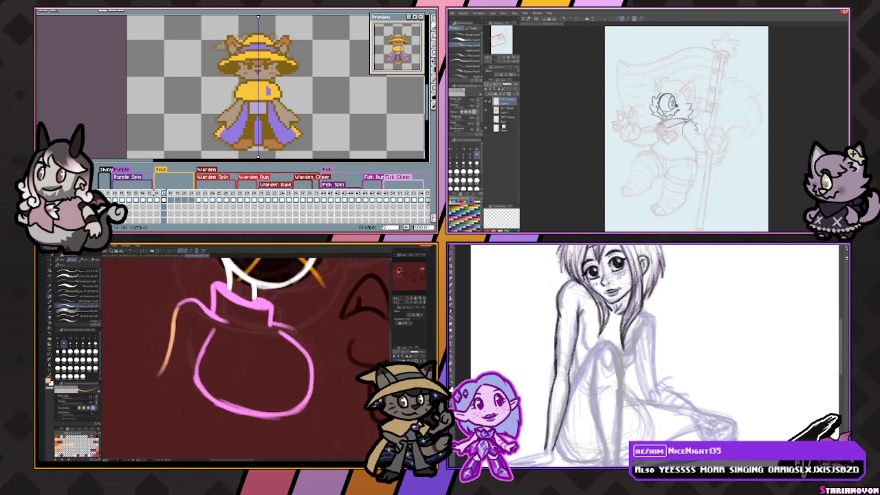
{"action": "left_click_drag", "start_coordinate": [261, 324], "coordinate": [249, 447]}
{"action": "scroll", "coordinate": [255, 344], "scroll_direction": "up", "scroll_amount": 4}
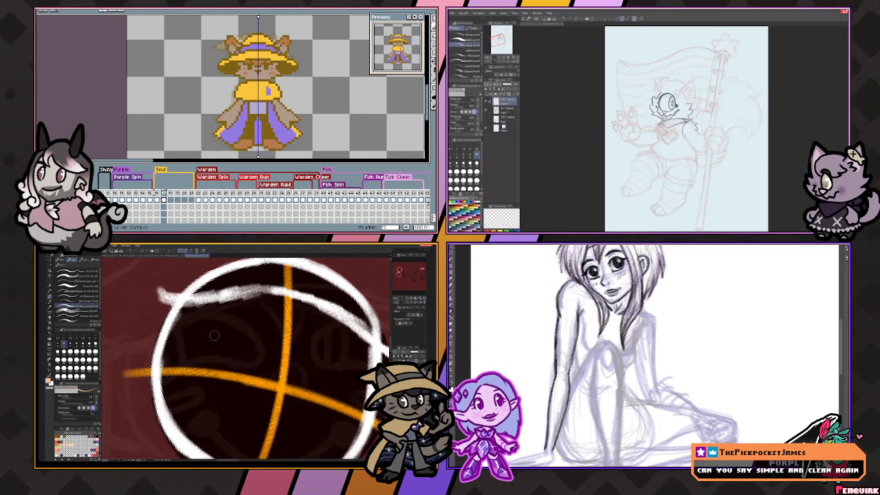
{"action": "scroll", "coordinate": [225, 344], "scroll_direction": "up", "scroll_amount": 2}
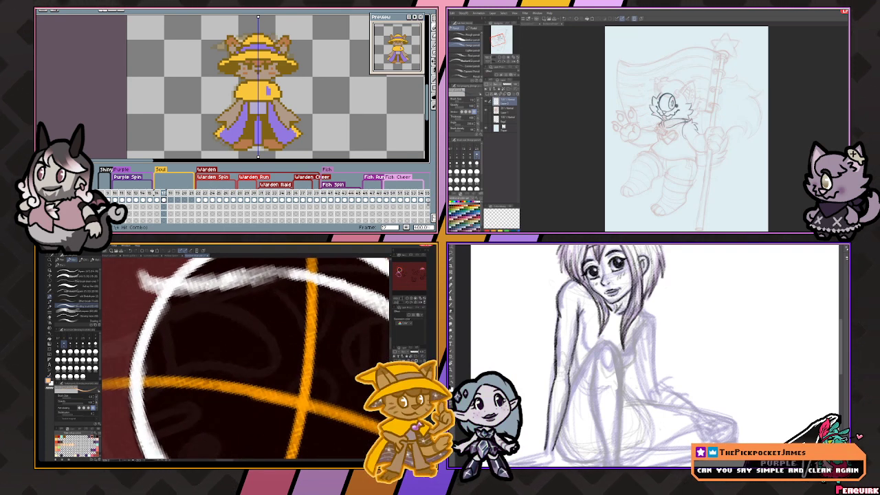
{"action": "mouse_move", "coordinate": [196, 317]}
{"action": "left_mouse_down"}
{"action": "mouse_move", "coordinate": [184, 347]}
{"action": "mouse_move", "coordinate": [194, 357]}
{"action": "left_mouse_up"}
{"action": "key", "text": "ctrl+z"}
{"action": "key", "text": "ctrl+z"}
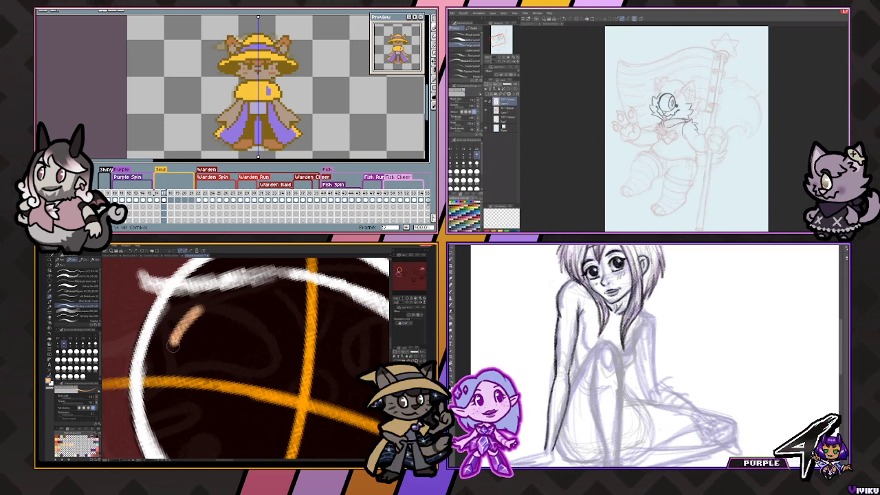
{"action": "mouse_move", "coordinate": [193, 321]}
{"action": "left_mouse_down"}
{"action": "mouse_move", "coordinate": [186, 354]}
{"action": "mouse_move", "coordinate": [195, 358]}
{"action": "left_mouse_up"}
{"action": "key", "text": "ctrl+z"}
{"action": "key", "text": "ctrl+z"}
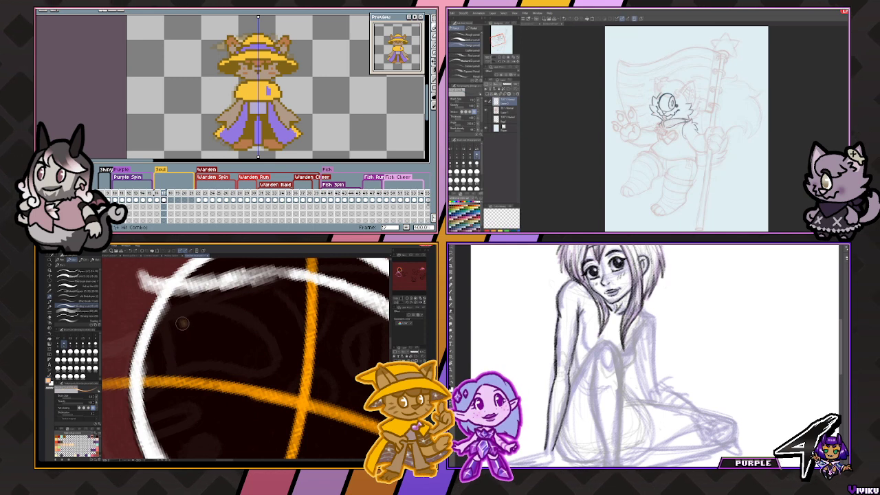
Outline a peach crescent-shaped eye in the upper part of the round black face, beside the orange guide lines.
{"action": "mouse_move", "coordinate": [185, 321]}
{"action": "left_mouse_down"}
{"action": "mouse_move", "coordinate": [205, 357]}
{"action": "mouse_move", "coordinate": [200, 351]}
{"action": "mouse_move", "coordinate": [219, 349]}
{"action": "mouse_move", "coordinate": [213, 354]}
{"action": "mouse_move", "coordinate": [282, 375]}
{"action": "left_mouse_up"}
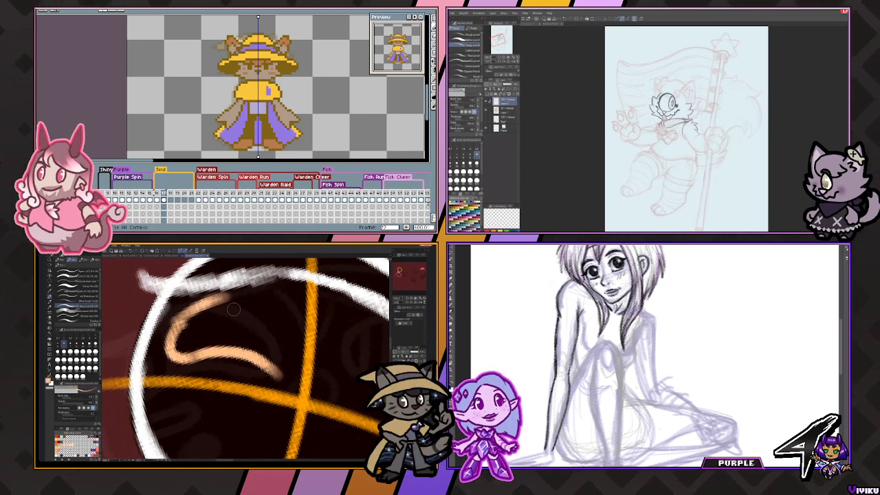
{"action": "mouse_move", "coordinate": [180, 320]}
{"action": "left_mouse_down"}
{"action": "mouse_move", "coordinate": [206, 306]}
{"action": "mouse_move", "coordinate": [181, 294]}
{"action": "left_mouse_up"}
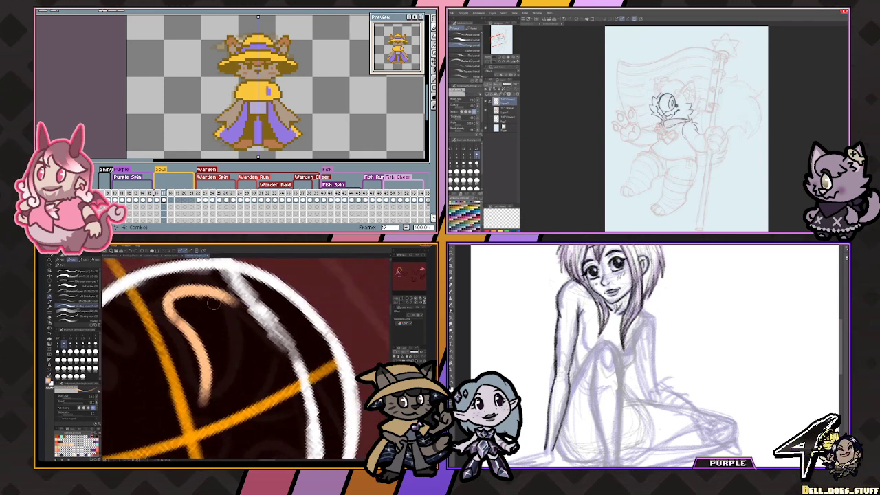
{"action": "mouse_move", "coordinate": [254, 329]}
{"action": "left_mouse_down"}
{"action": "mouse_move", "coordinate": [227, 302]}
{"action": "mouse_move", "coordinate": [219, 311]}
{"action": "mouse_move", "coordinate": [251, 326]}
{"action": "mouse_move", "coordinate": [259, 368]}
{"action": "mouse_move", "coordinate": [242, 359]}
{"action": "mouse_move", "coordinate": [213, 303]}
{"action": "mouse_move", "coordinate": [237, 313]}
{"action": "left_mouse_up"}
{"action": "key", "text": "ctrl+z"}
{"action": "mouse_move", "coordinate": [227, 375]}
{"action": "left_mouse_down"}
{"action": "mouse_move", "coordinate": [265, 354]}
{"action": "mouse_move", "coordinate": [268, 368]}
{"action": "mouse_move", "coordinate": [223, 310]}
{"action": "left_mouse_up"}
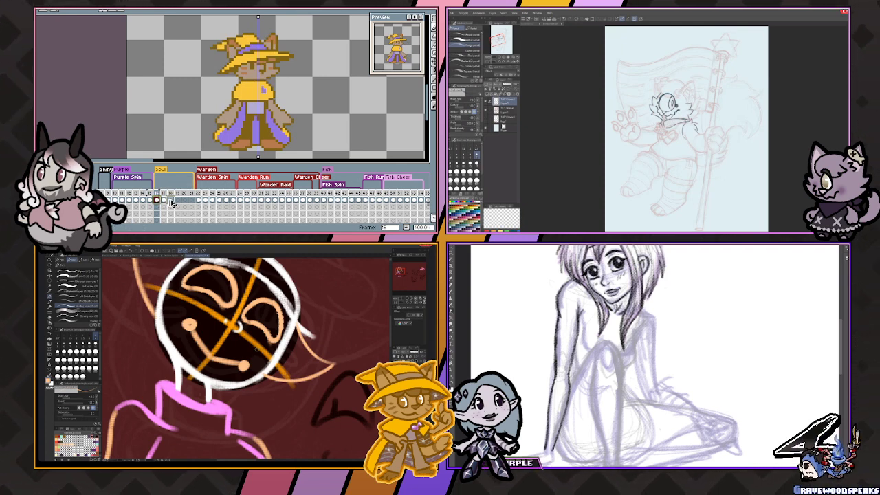
Copy the Soul sprite's frame 16 cel to frame 18 and select the whole sprite, and copy the frame 17 cel to frame 20.
{"action": "left_click", "coordinate": [171, 202]}
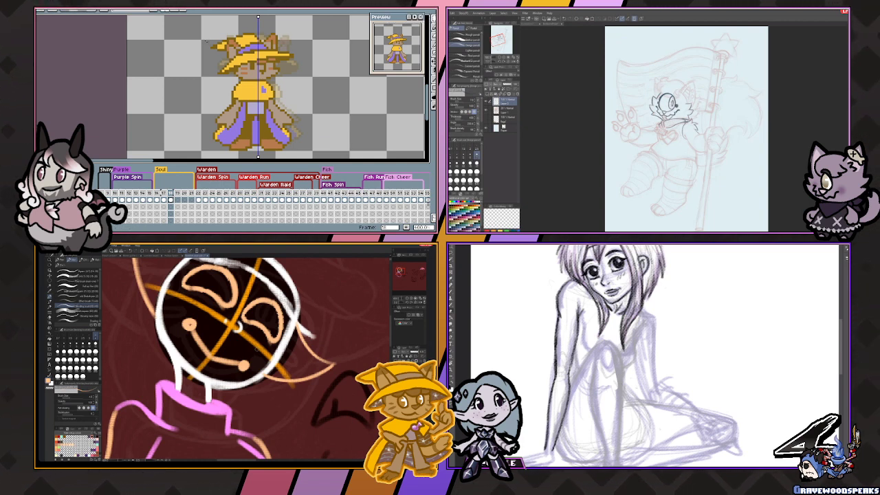
{"action": "left_click_drag", "start_coordinate": [205, 29], "coordinate": [305, 152]}
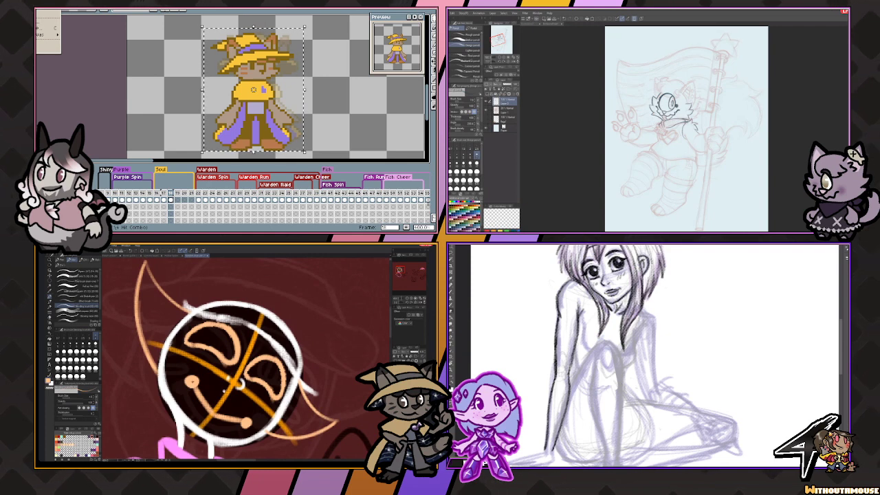
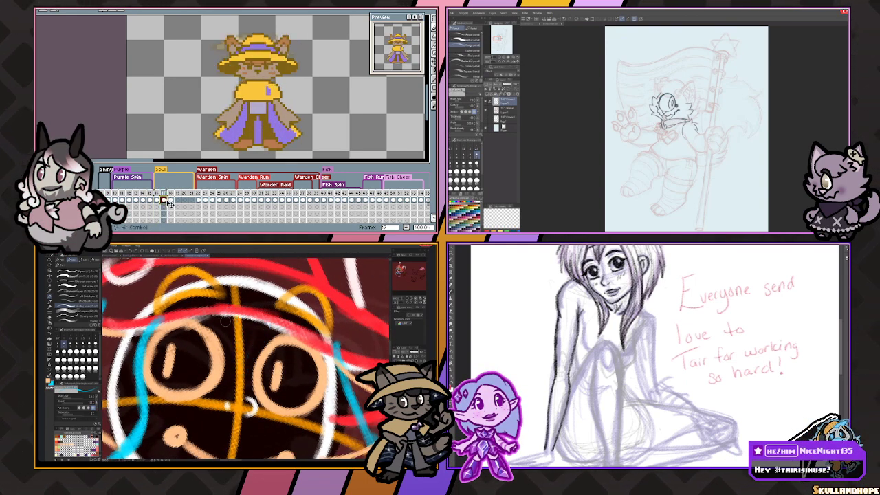
{"action": "left_click", "coordinate": [185, 199]}
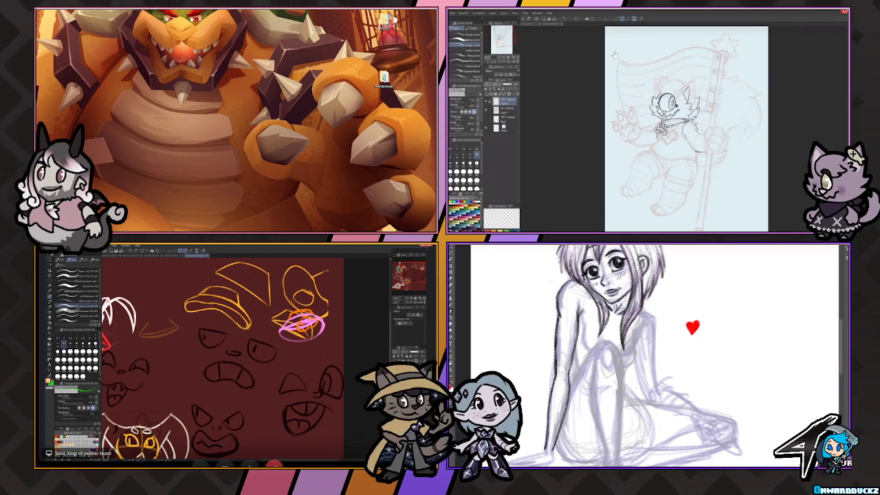
{"action": "scroll", "coordinate": [237, 398], "scroll_direction": "up", "scroll_amount": 3}
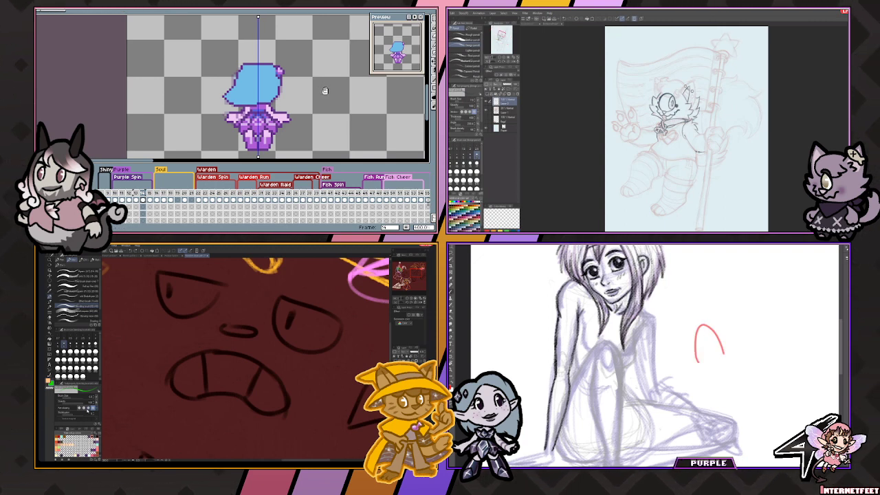
{"action": "left_click_drag", "start_coordinate": [309, 69], "coordinate": [296, 62]}
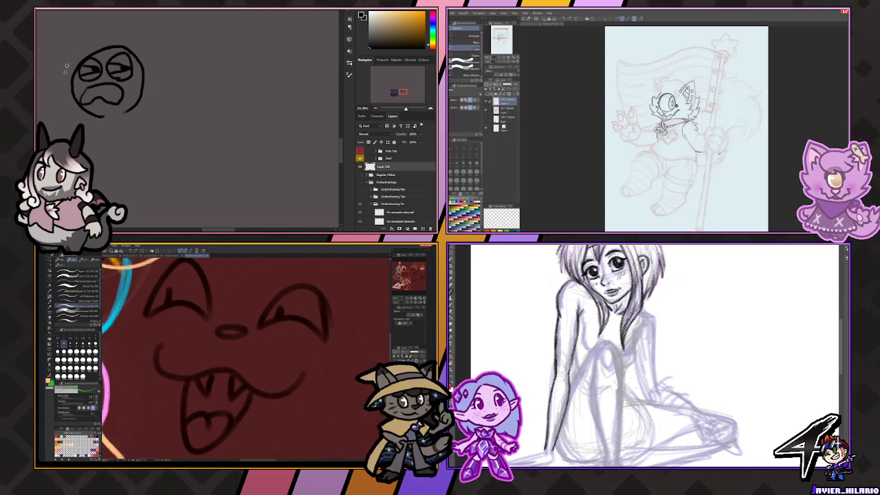
In Photoshop, sketch the horned character's long curled hair, the forearm below the raised hand and the furry chest in black.
{"action": "left_click_drag", "start_coordinate": [68, 59], "coordinate": [49, 128]}
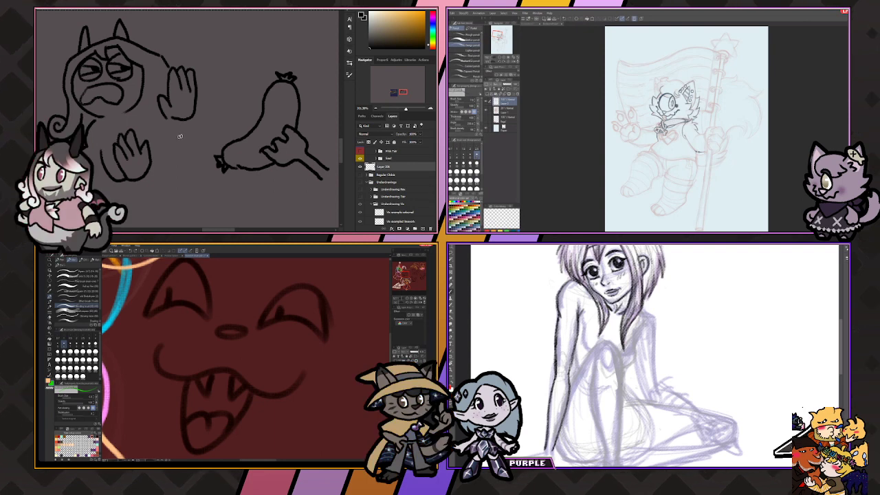
{"action": "mouse_move", "coordinate": [196, 108]}
{"action": "left_mouse_down"}
{"action": "mouse_move", "coordinate": [206, 122]}
{"action": "mouse_move", "coordinate": [200, 144]}
{"action": "mouse_move", "coordinate": [168, 141]}
{"action": "left_mouse_up"}
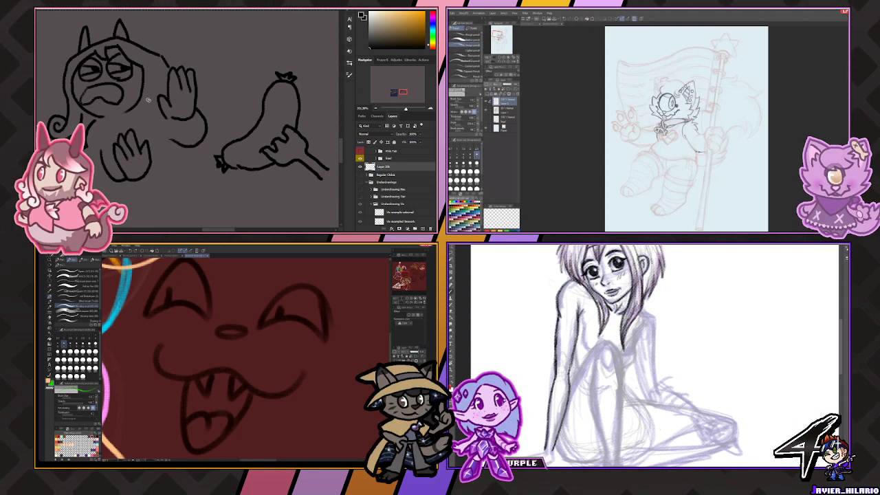
{"action": "mouse_move", "coordinate": [110, 113]}
{"action": "left_mouse_down"}
{"action": "mouse_move", "coordinate": [149, 108]}
{"action": "mouse_move", "coordinate": [138, 117]}
{"action": "mouse_move", "coordinate": [156, 133]}
{"action": "mouse_move", "coordinate": [162, 112]}
{"action": "left_mouse_up"}
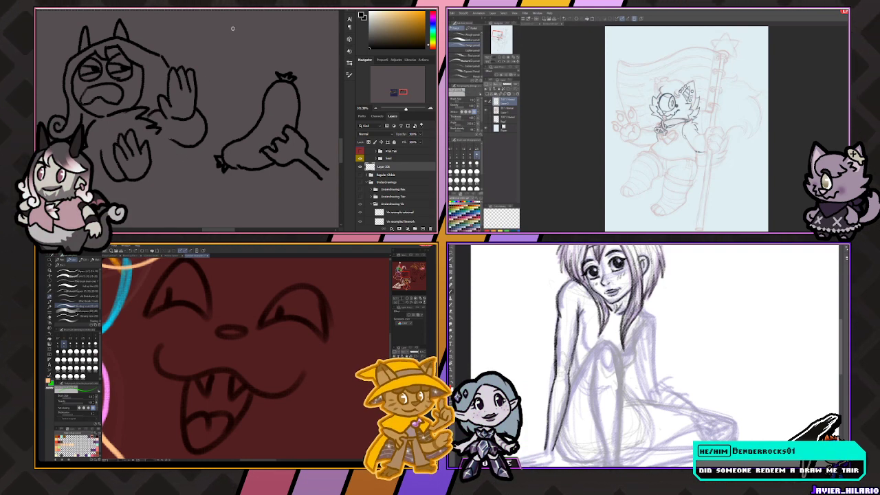
Handwrite "How many wennies you want?" in black above the hand-held sausage and zoom out to view the whole sketch.
{"action": "mouse_move", "coordinate": [244, 25]}
{"action": "left_mouse_down"}
{"action": "mouse_move", "coordinate": [245, 42]}
{"action": "mouse_move", "coordinate": [253, 32]}
{"action": "mouse_move", "coordinate": [319, 41]}
{"action": "mouse_move", "coordinate": [323, 51]}
{"action": "left_mouse_up"}
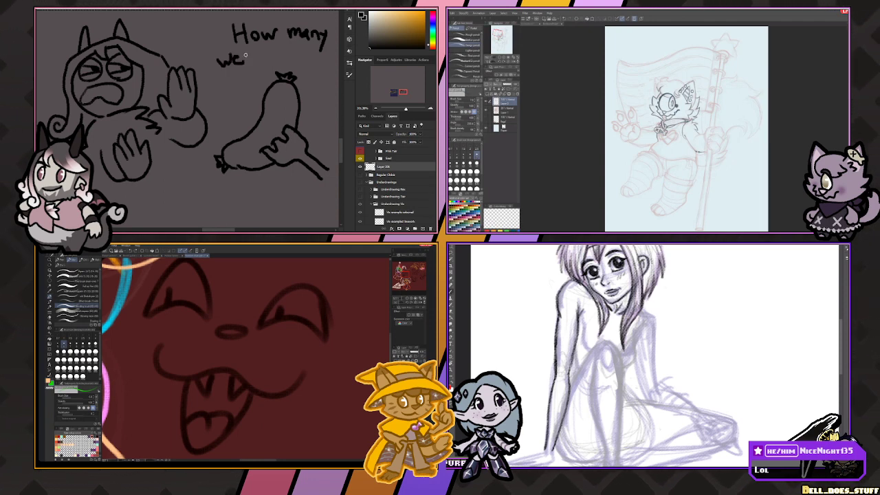
{"action": "mouse_move", "coordinate": [258, 56]}
{"action": "left_mouse_down"}
{"action": "mouse_move", "coordinate": [269, 63]}
{"action": "mouse_move", "coordinate": [269, 48]}
{"action": "mouse_move", "coordinate": [286, 60]}
{"action": "left_mouse_up"}
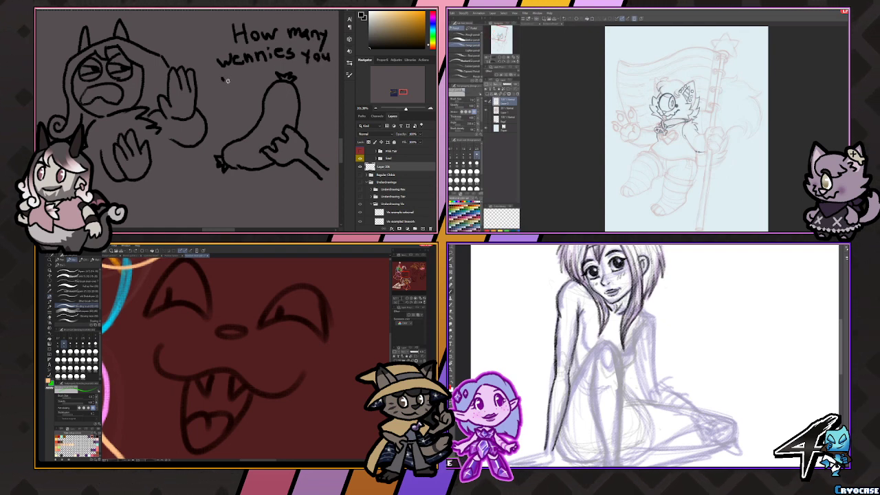
{"action": "mouse_move", "coordinate": [239, 75]}
{"action": "left_mouse_down"}
{"action": "mouse_move", "coordinate": [258, 81]}
{"action": "mouse_move", "coordinate": [264, 68]}
{"action": "left_mouse_up"}
{"action": "left_click_drag", "start_coordinate": [262, 63], "coordinate": [267, 76]}
{"action": "left_click", "coordinate": [267, 80]}
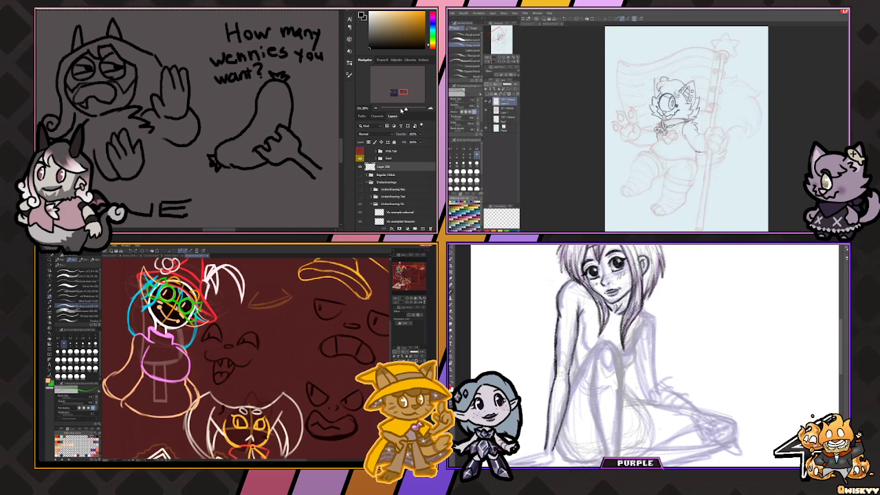
{"action": "mouse_move", "coordinate": [401, 110]}
{"action": "left_mouse_down"}
{"action": "mouse_move", "coordinate": [382, 110]}
{"action": "mouse_move", "coordinate": [403, 110]}
{"action": "mouse_move", "coordinate": [404, 91]}
{"action": "mouse_move", "coordinate": [402, 110]}
{"action": "left_mouse_up"}
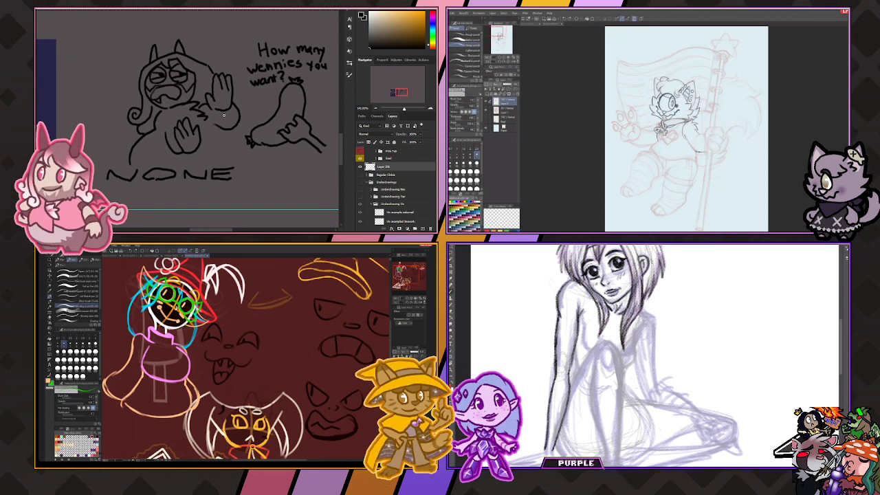